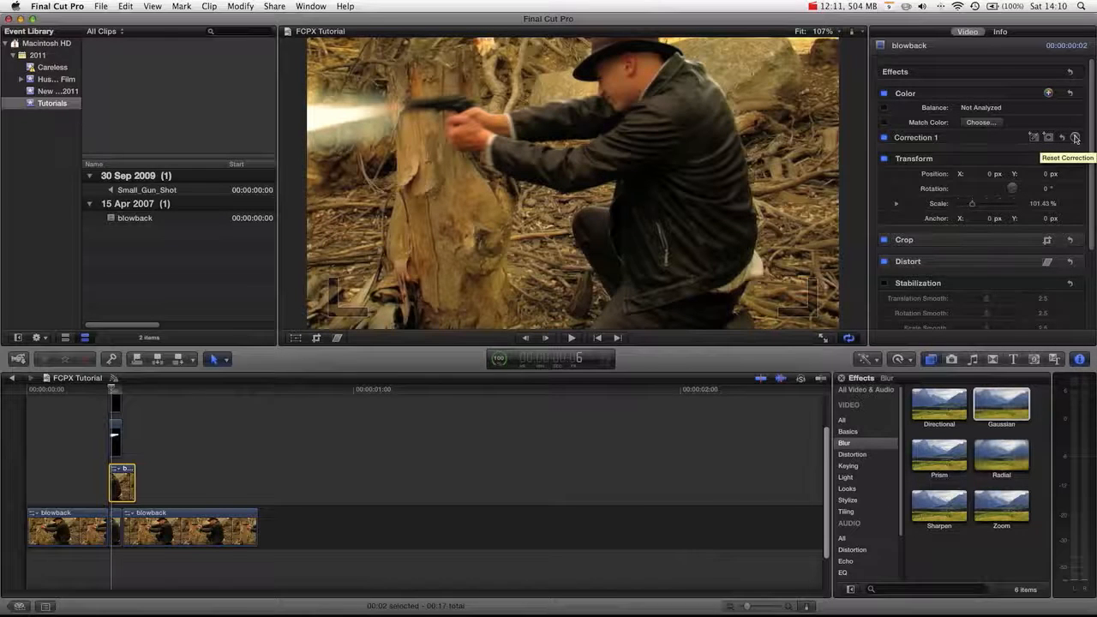
# Step: In Correction 1 of the connected blowback clip, raise the exposure highlights to +61% and the midtones to +22%
pyautogui.click(1076, 139)
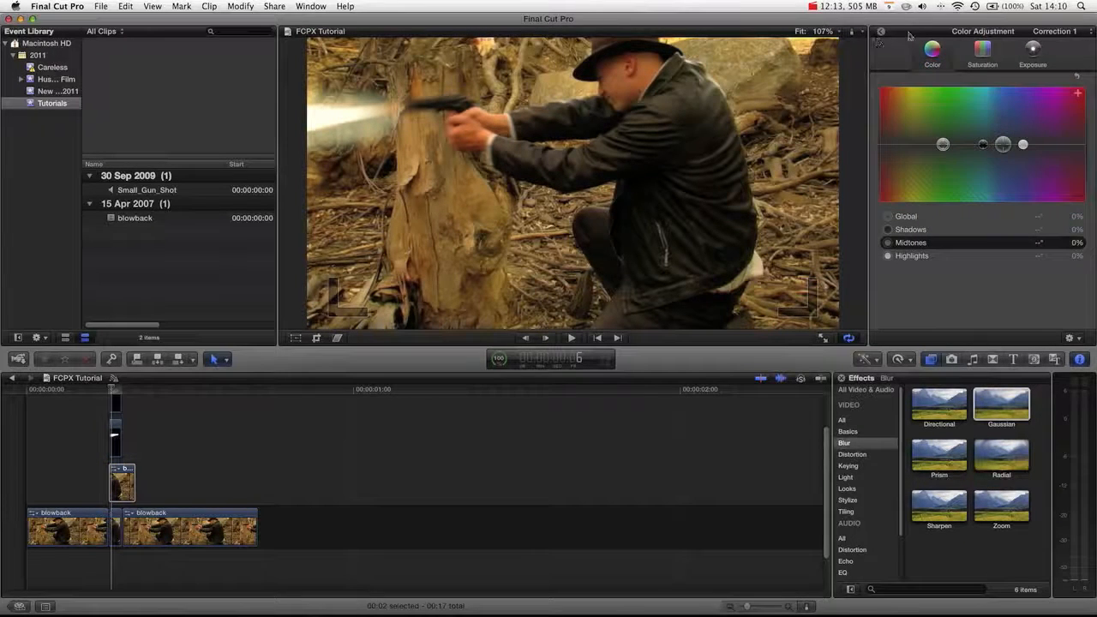
pyautogui.click(1030, 52)
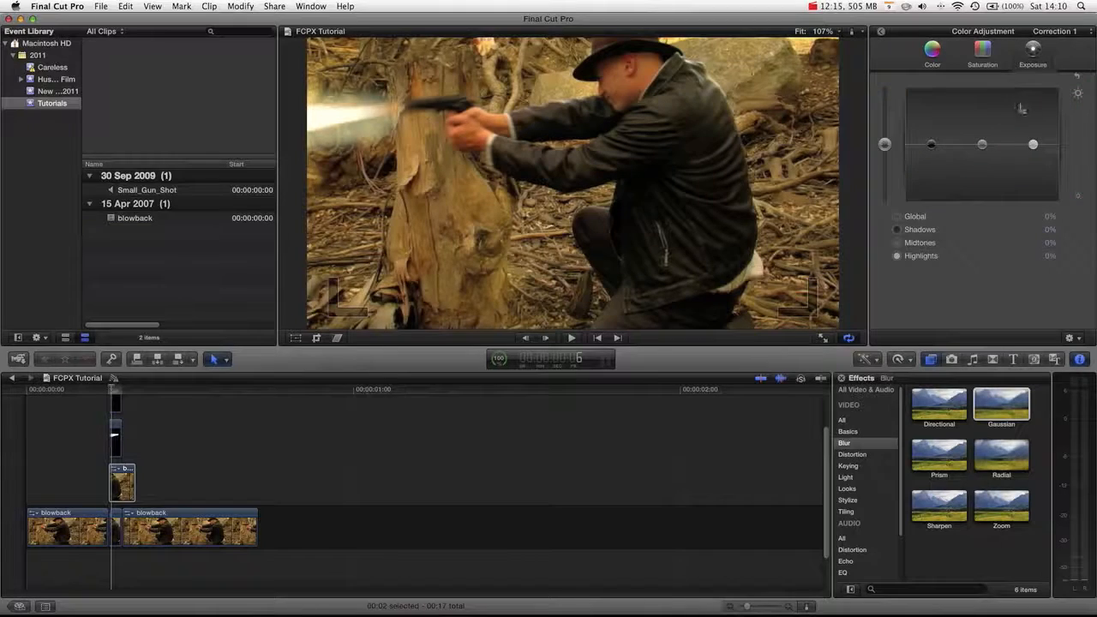
pyautogui.moveTo(1033, 144); pyautogui.dragTo(1032, 110)
pyautogui.moveTo(981, 144); pyautogui.dragTo(983, 131)
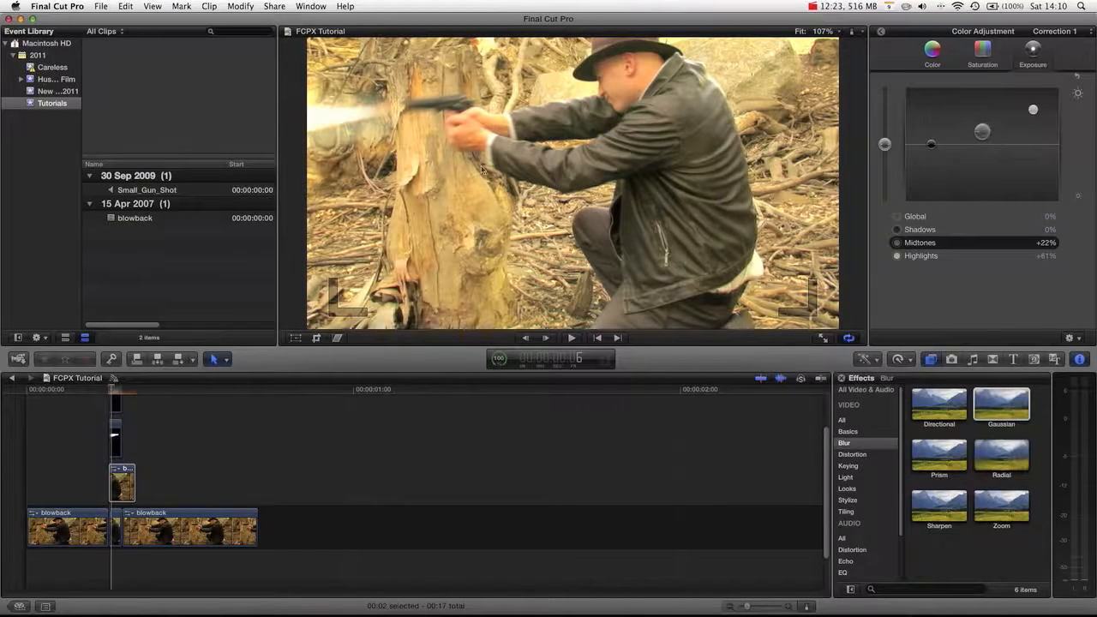
# Step: Set the correction's saturation to -19% in highlights and +15% in midtones, and tint the highlights yellow at 60°, +15%
pyautogui.click(983, 54)
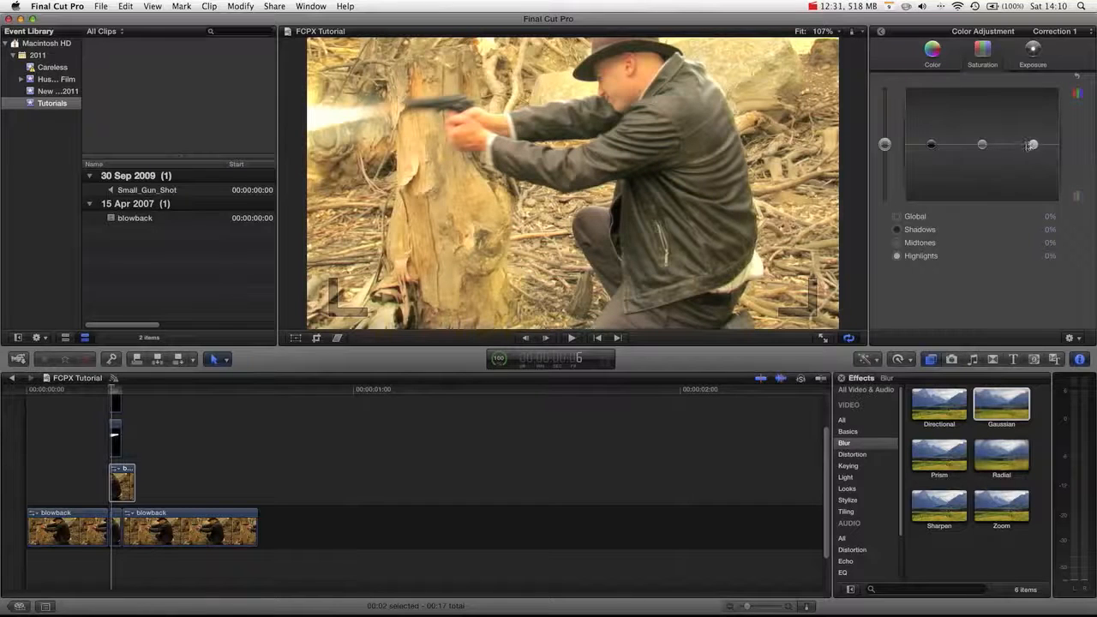
pyautogui.moveTo(1033, 145); pyautogui.dragTo(982, 136)
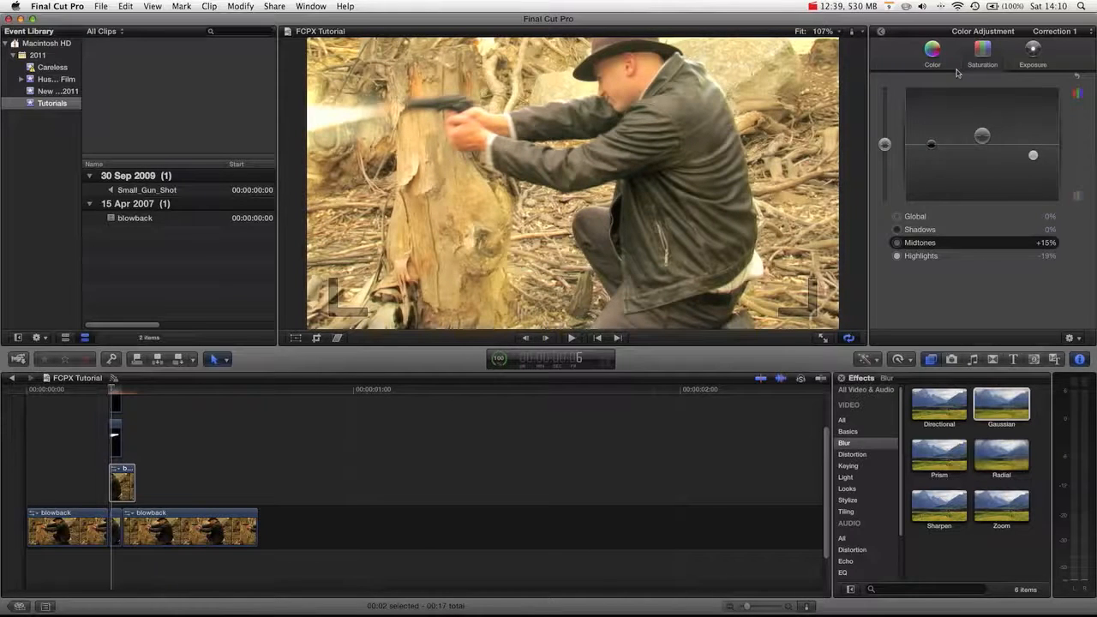
pyautogui.click(936, 49)
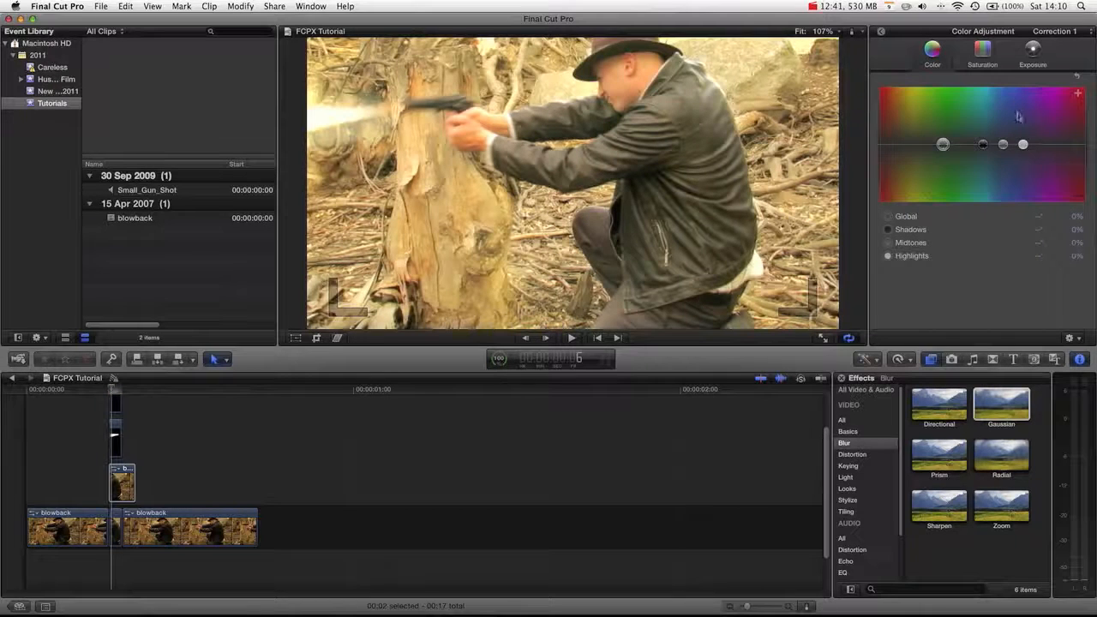
pyautogui.moveTo(1023, 144); pyautogui.dragTo(914, 135)
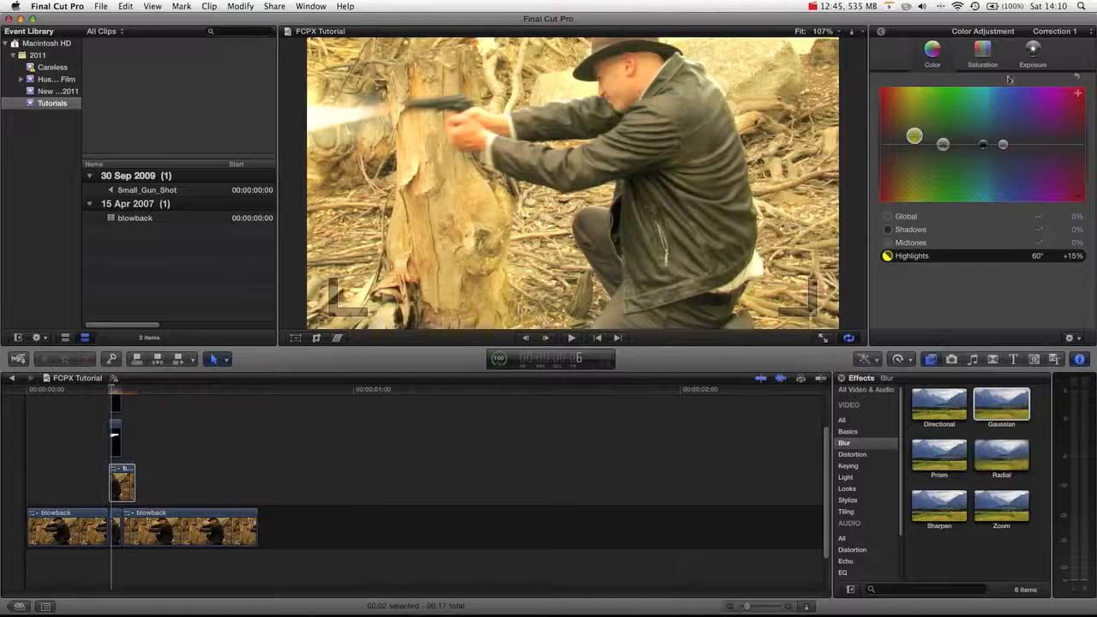
# Step: Raise the correction's highlight exposure to +67% and return to the clip's effect settings
pyautogui.click(1033, 52)
pyautogui.moveTo(1032, 113); pyautogui.dragTo(1033, 107)
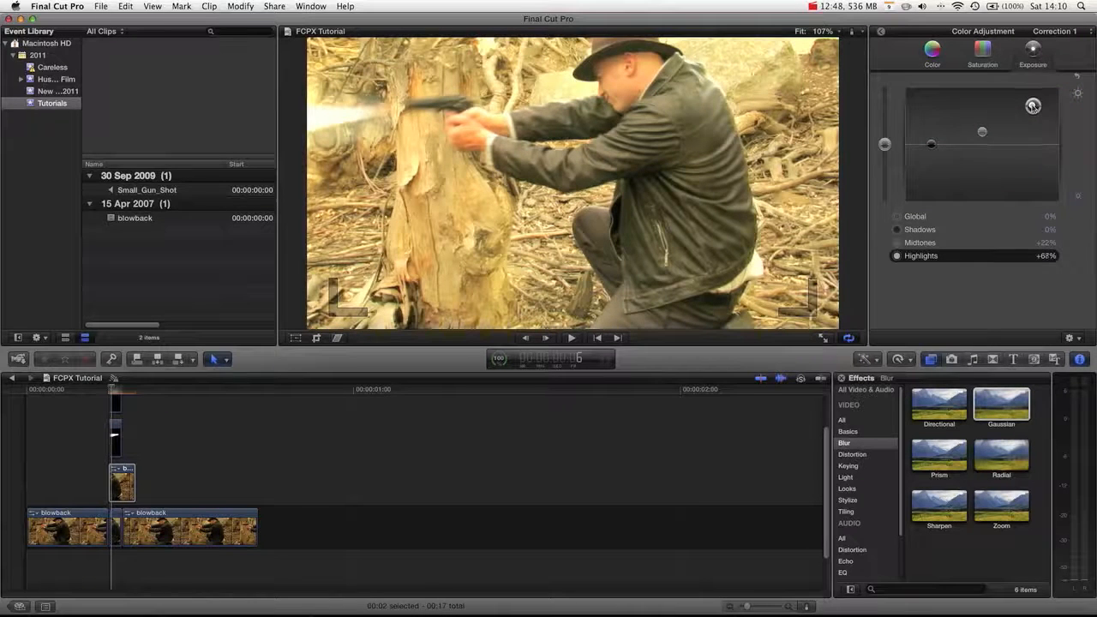
pyautogui.click(881, 33)
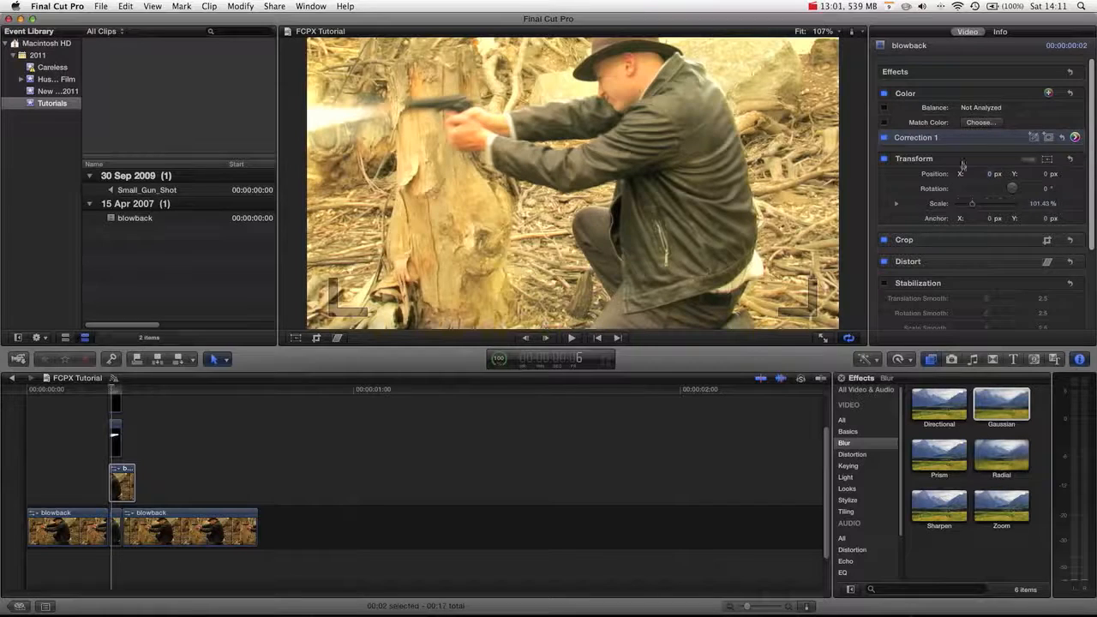
pyautogui.click(1032, 138)
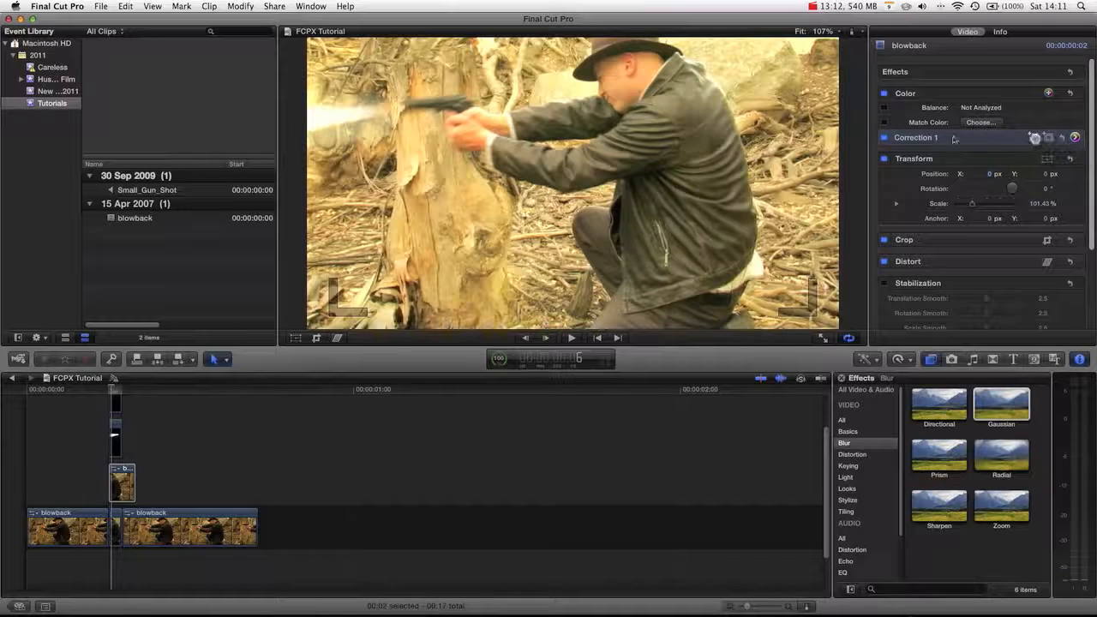
pyautogui.click(625, 79)
pyautogui.moveTo(624, 80); pyautogui.dragTo(620, 74)
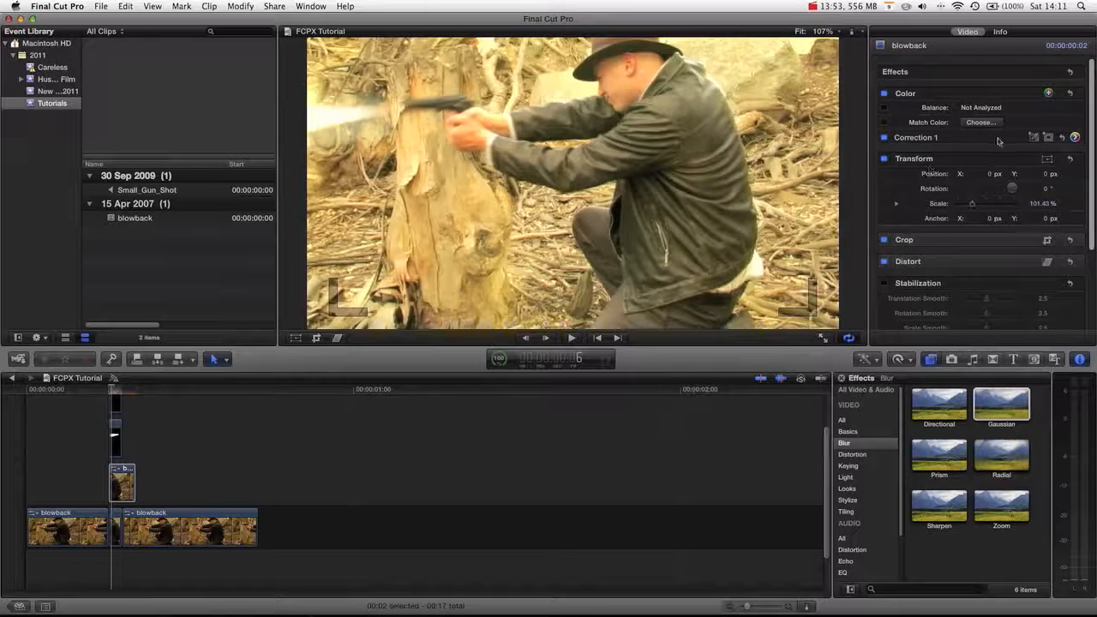
# Step: Add a shape mask to Correction 1, flattened to a narrow ellipse and tilted to follow the man's far arm
pyautogui.click(1051, 138)
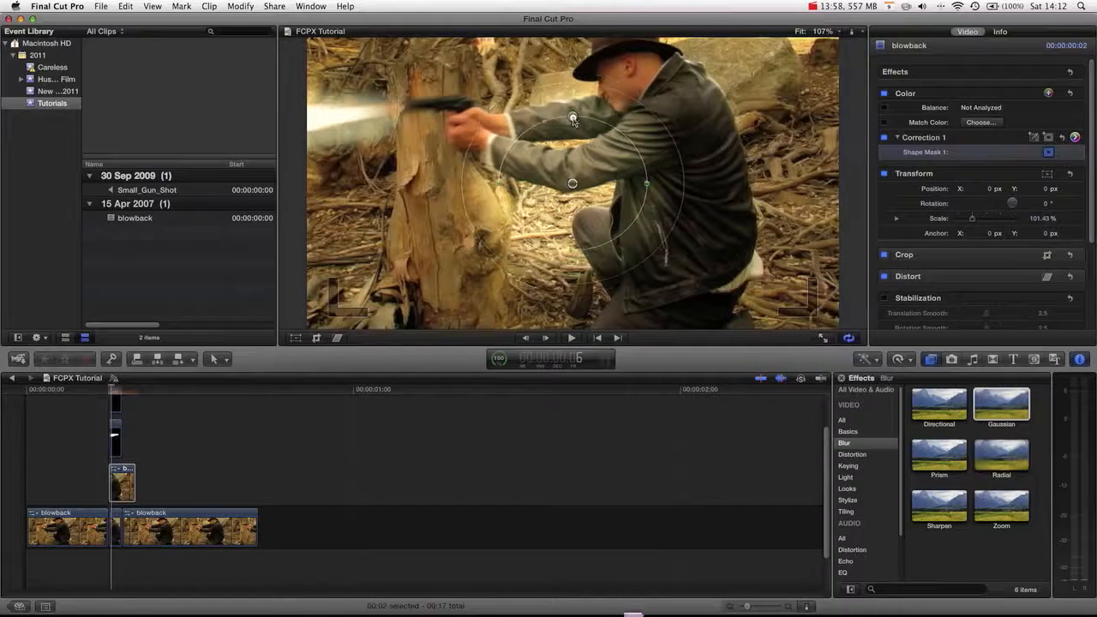
pyautogui.moveTo(573, 110); pyautogui.dragTo(571, 175)
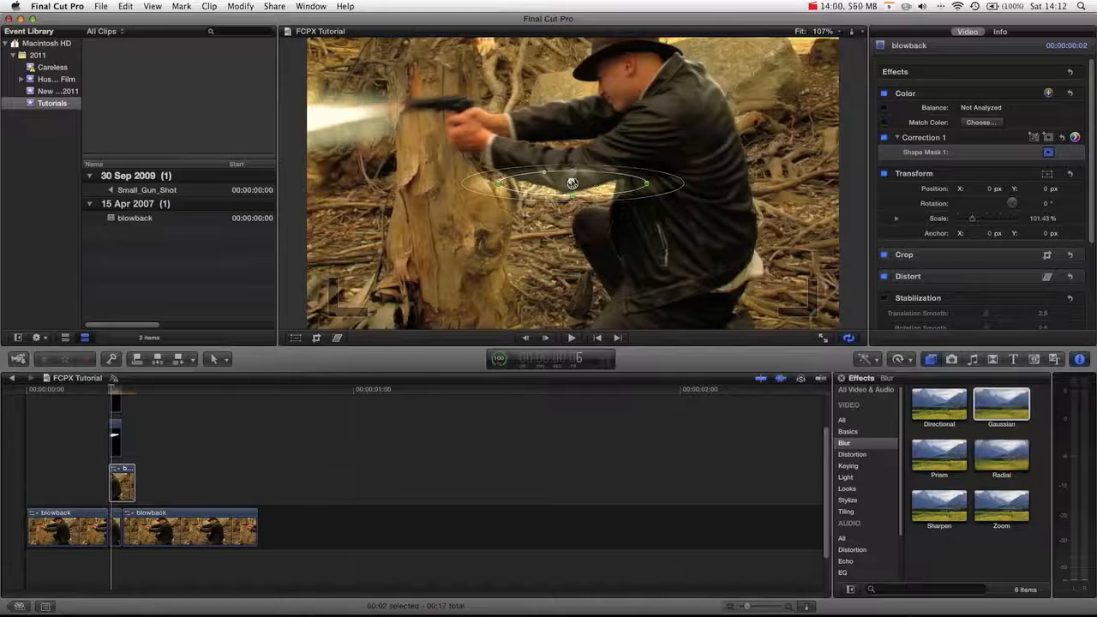
pyautogui.moveTo(571, 180); pyautogui.dragTo(557, 117)
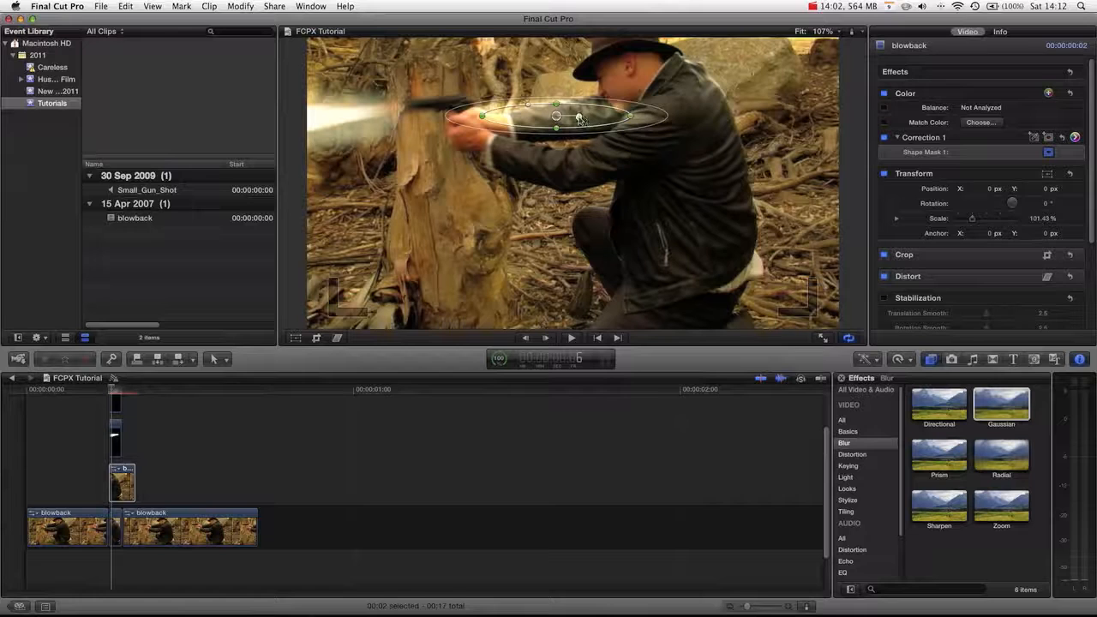
pyautogui.moveTo(581, 117); pyautogui.dragTo(578, 116)
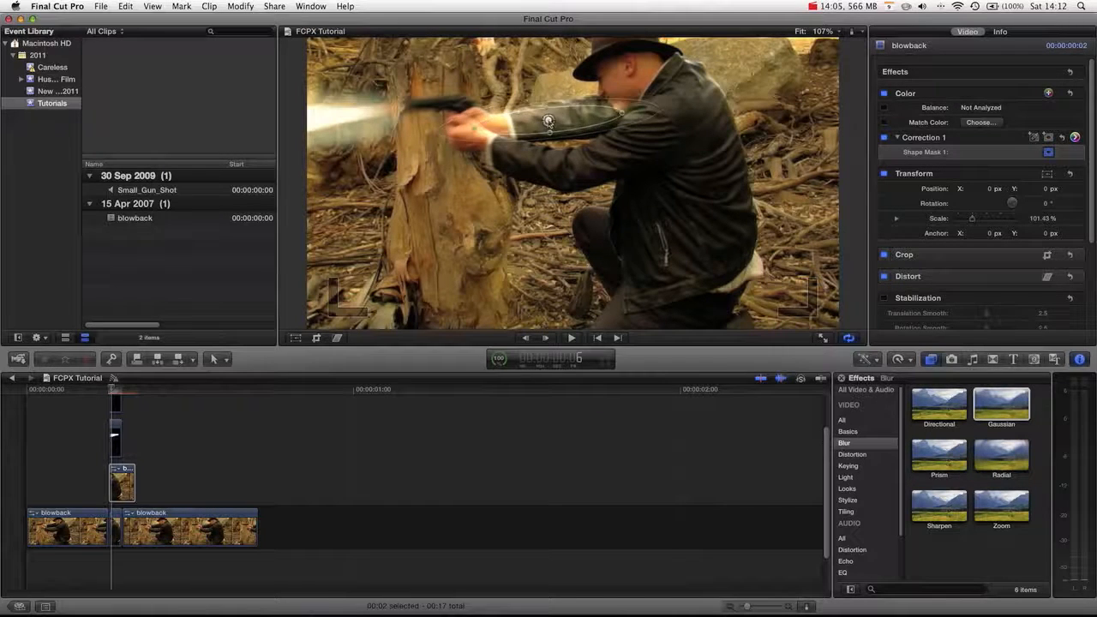
pyautogui.moveTo(553, 120); pyautogui.dragTo(546, 120)
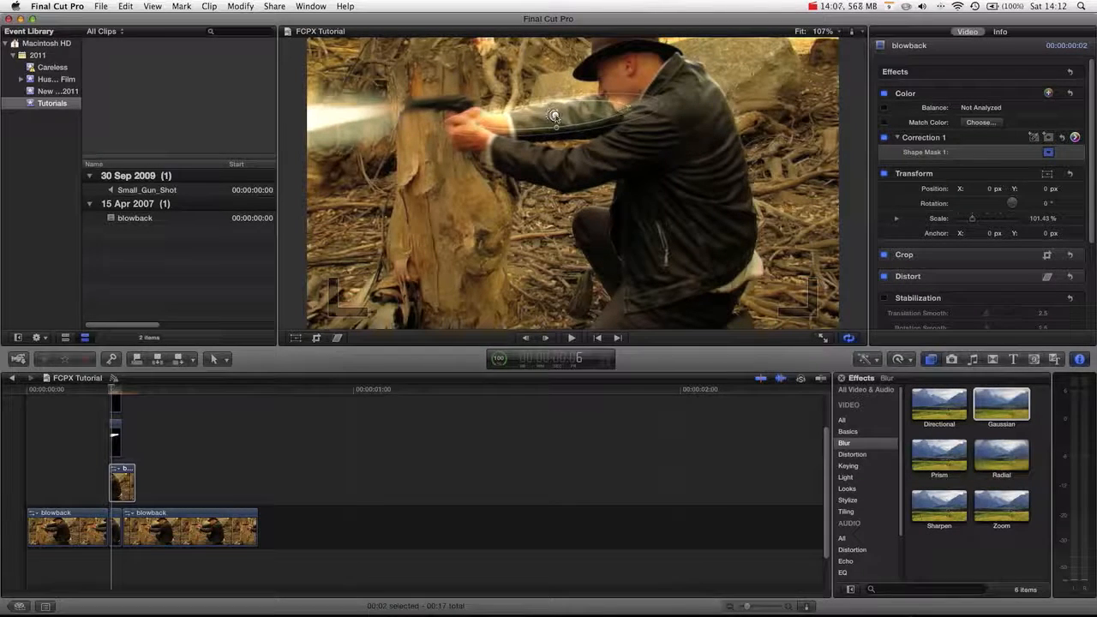
pyautogui.moveTo(554, 117); pyautogui.dragTo(555, 116)
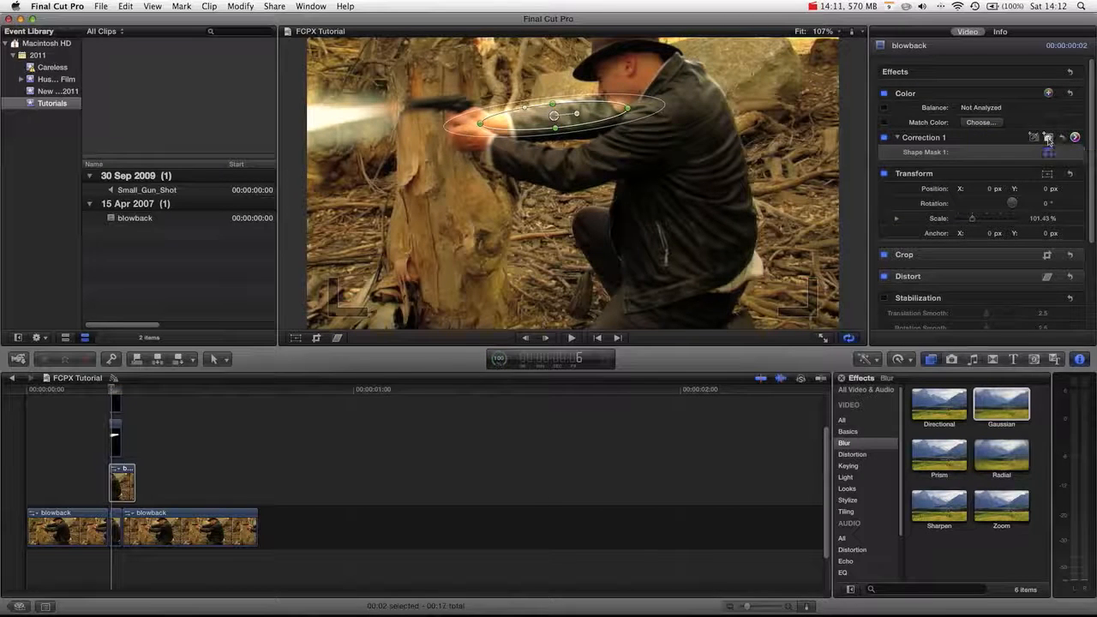
# Step: Add two more shape masks, a small oval over the man's face and a narrow tilted ellipse over his near forearm
pyautogui.click(1047, 140)
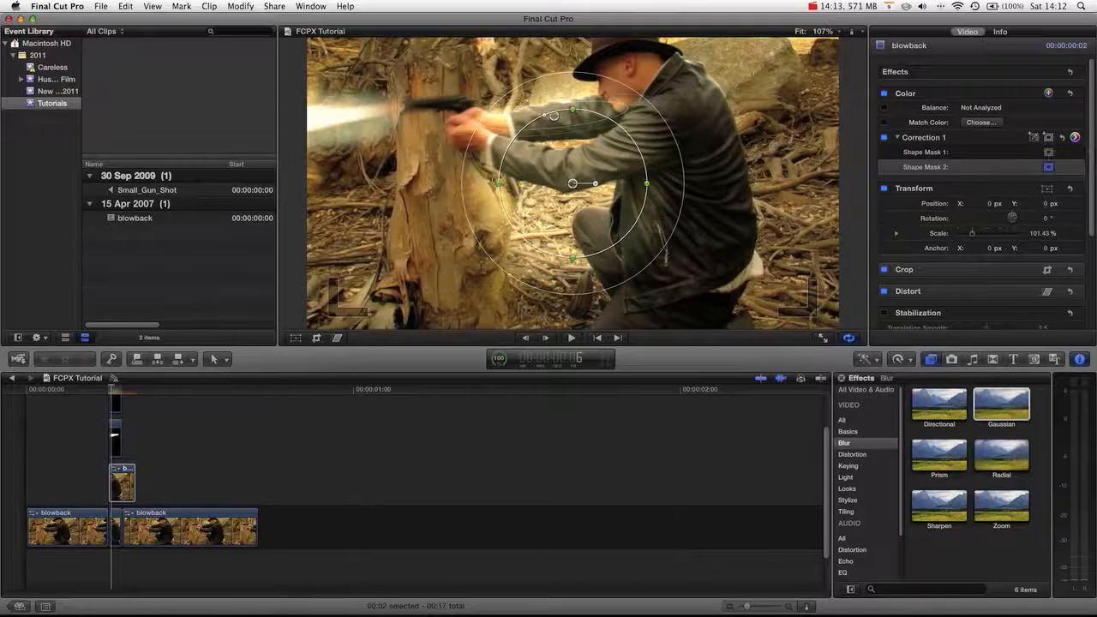
pyautogui.moveTo(573, 184); pyautogui.dragTo(622, 95)
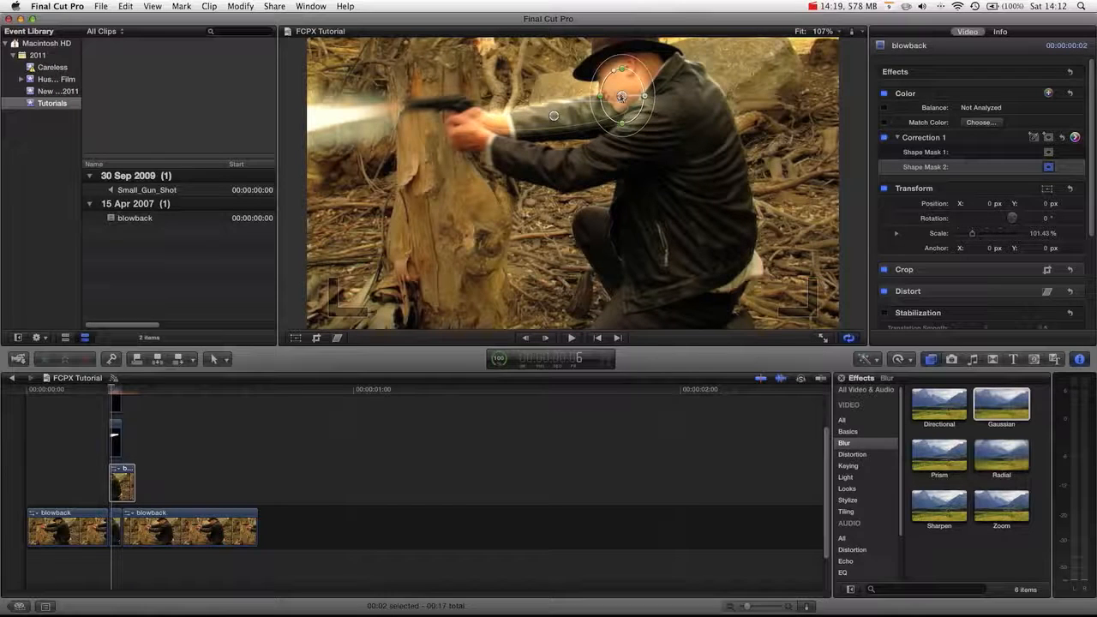
pyautogui.moveTo(622, 97); pyautogui.dragTo(616, 89)
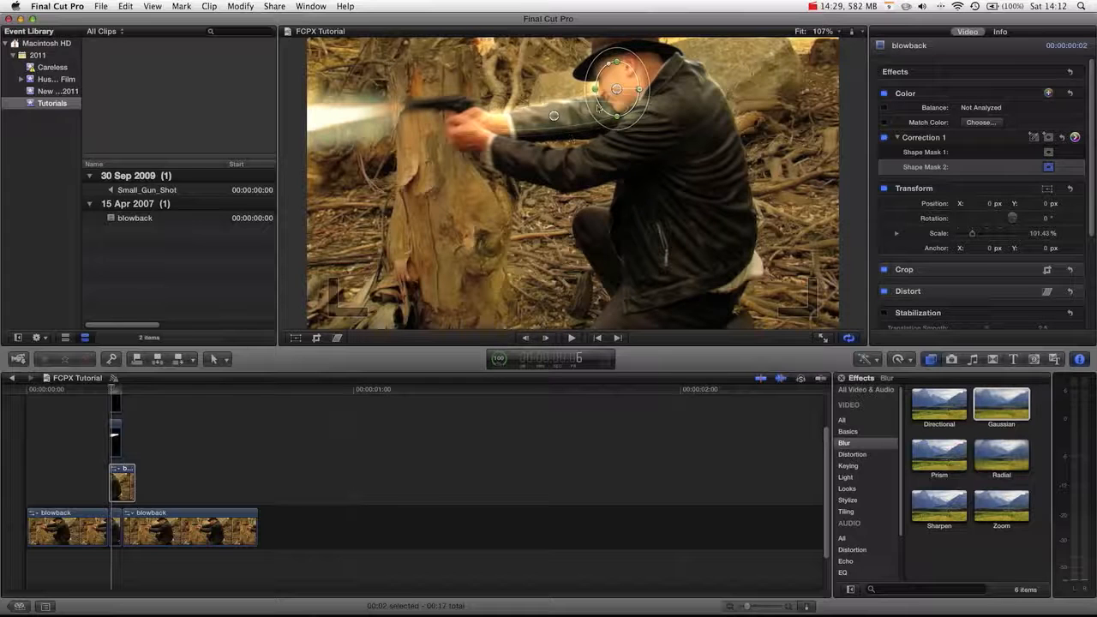
pyautogui.click(1047, 137)
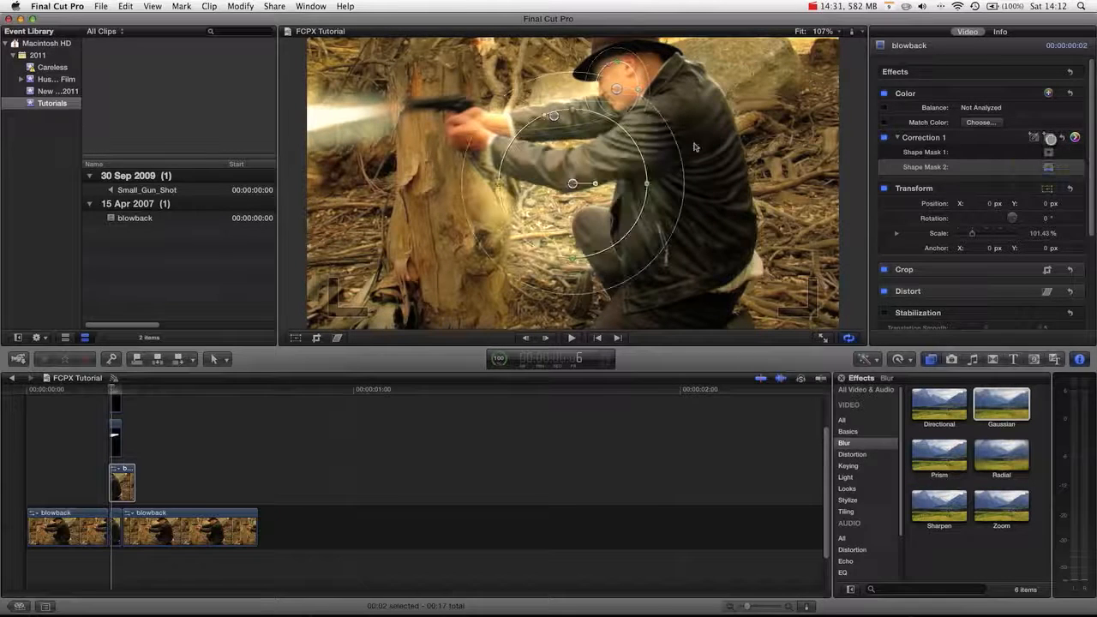
pyautogui.moveTo(572, 112); pyautogui.dragTo(518, 147)
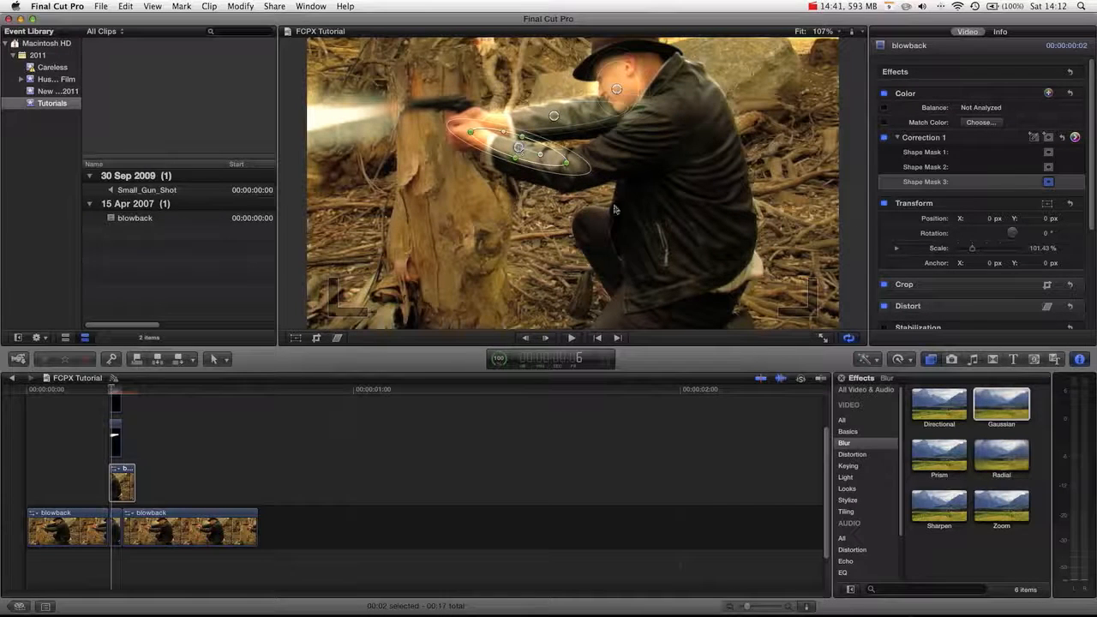
# Step: Add a fourth shape mask as a tall, narrow ellipse with a soft edge over the tree trunk behind the gun
pyautogui.click(1046, 138)
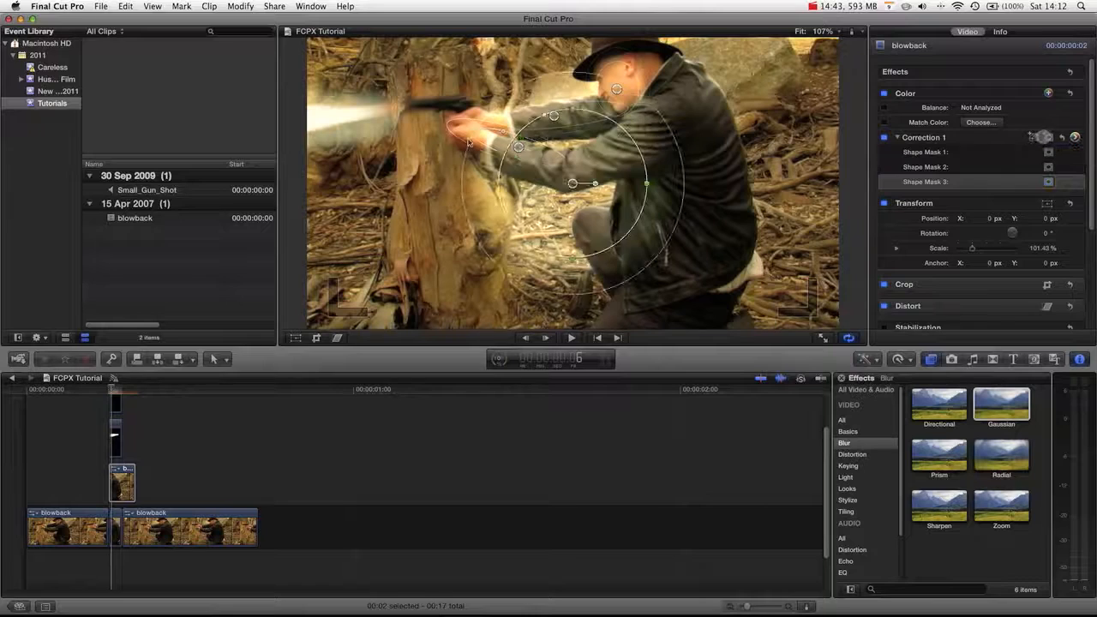
pyautogui.moveTo(573, 182); pyautogui.dragTo(408, 158)
pyautogui.moveTo(333, 159); pyautogui.dragTo(371, 159)
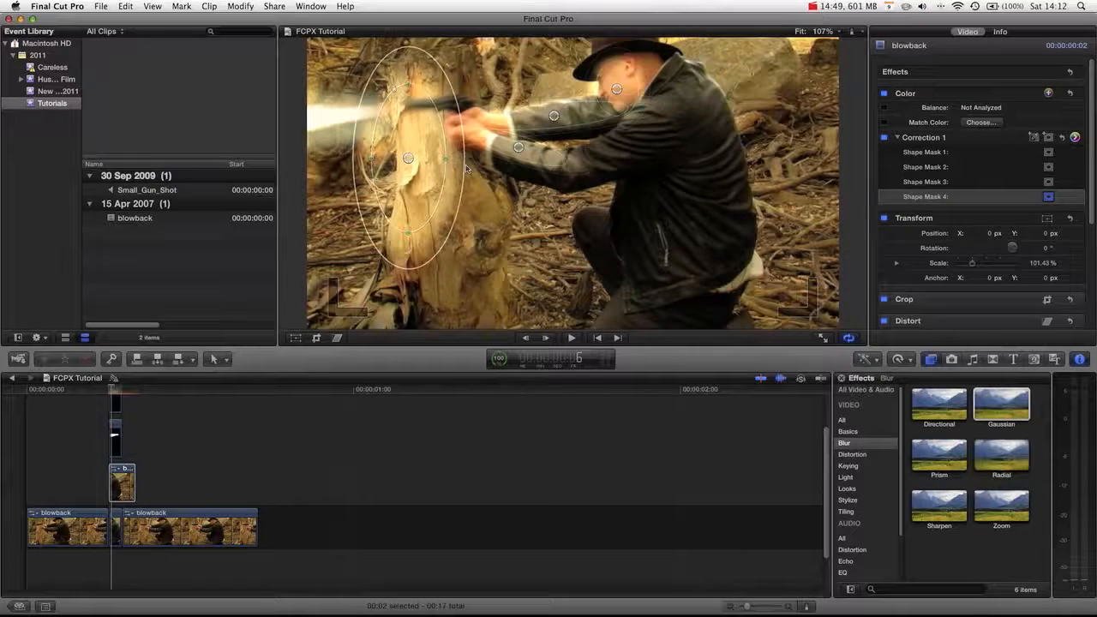
pyautogui.moveTo(465, 167)
pyautogui.mouseDown()
pyautogui.moveTo(530, 171)
pyautogui.moveTo(448, 172)
pyautogui.mouseUp()
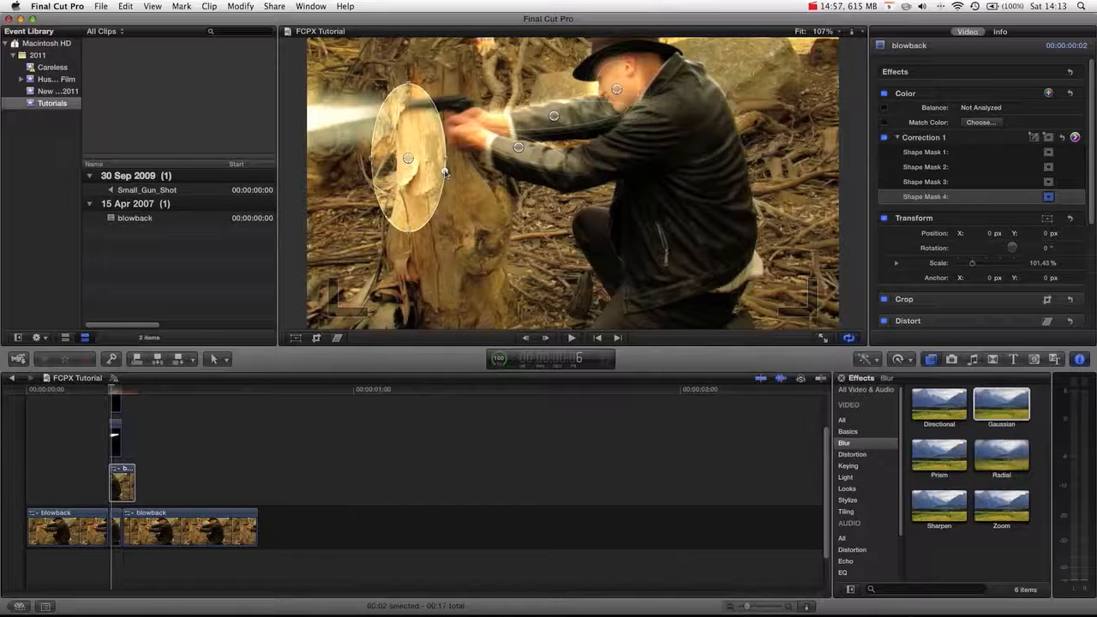
pyautogui.moveTo(447, 173); pyautogui.dragTo(458, 176)
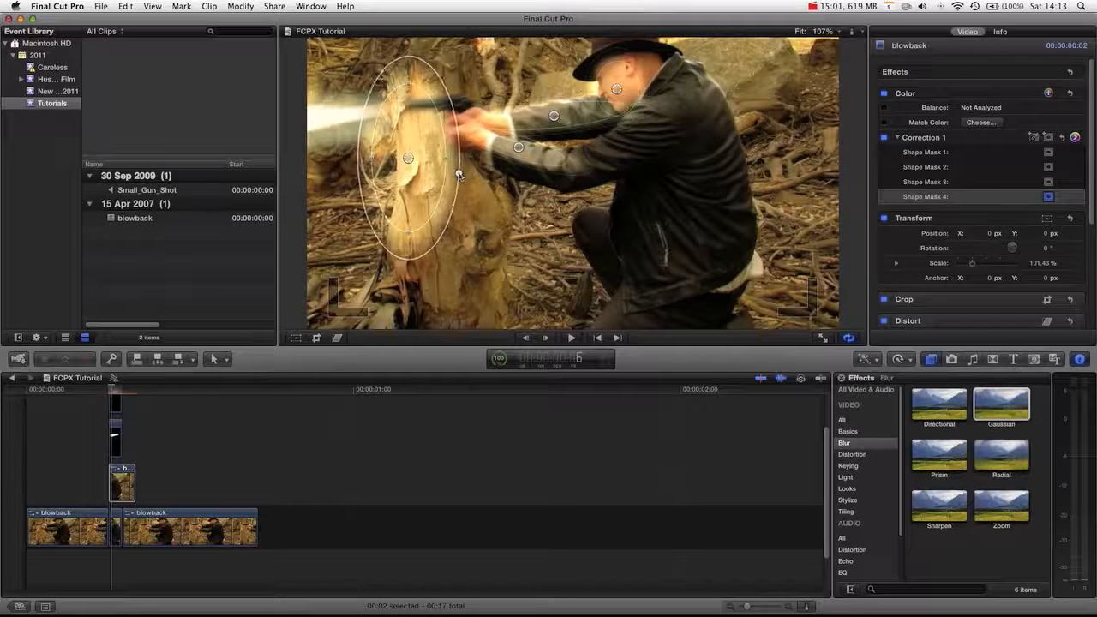
pyautogui.moveTo(409, 159); pyautogui.dragTo(437, 160)
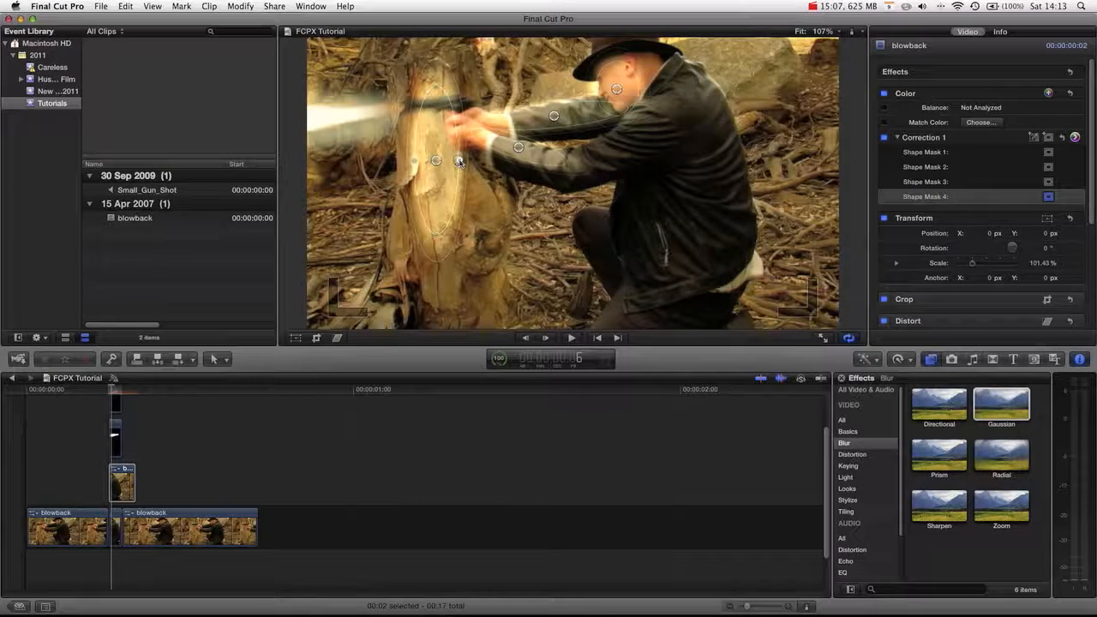
pyautogui.moveTo(460, 161); pyautogui.dragTo(463, 161)
pyautogui.moveTo(436, 160); pyautogui.dragTo(427, 160)
# Step: Fine-tune the placement of the shape masks over the near forearm, the far arm and the face
pyautogui.click(519, 148)
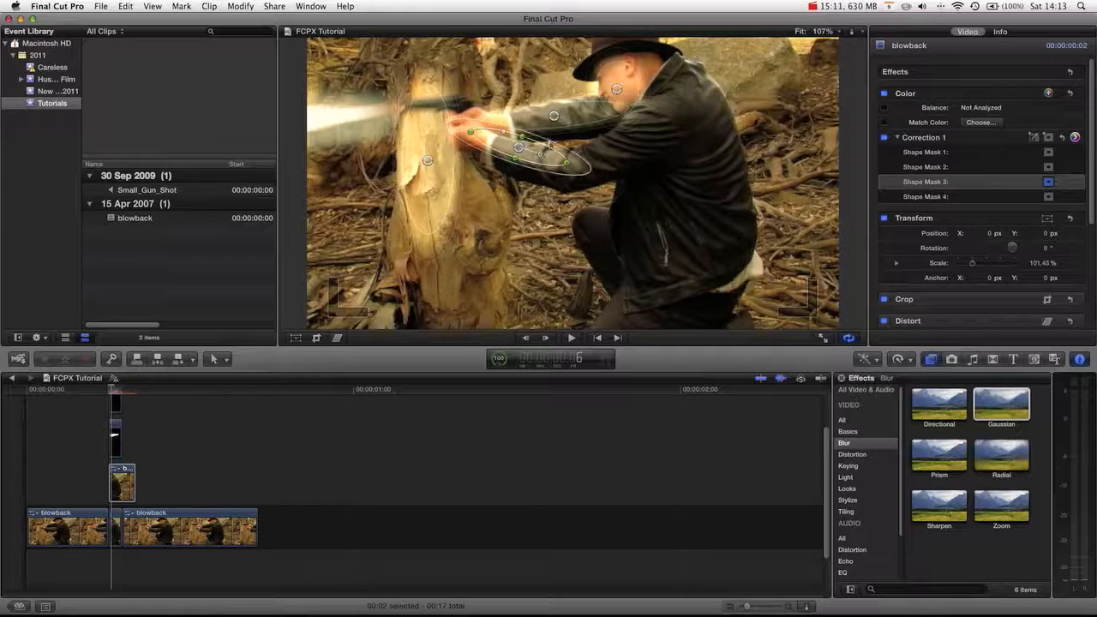
pyautogui.moveTo(551, 143); pyautogui.dragTo(515, 152)
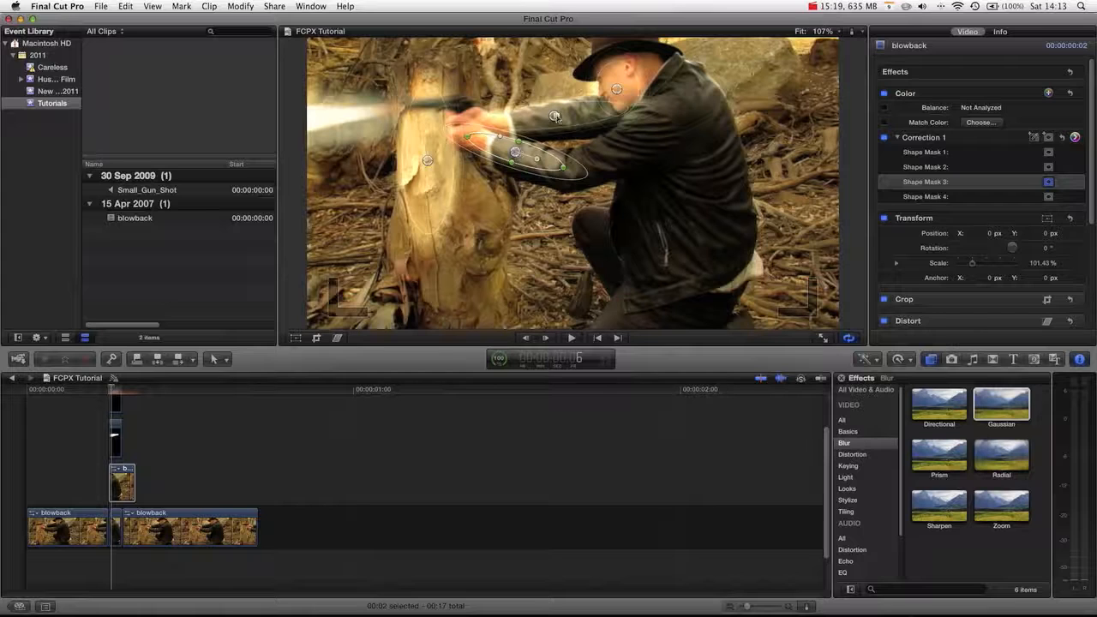
pyautogui.click(555, 117)
pyautogui.moveTo(556, 111); pyautogui.dragTo(555, 119)
pyautogui.moveTo(616, 89); pyautogui.dragTo(623, 83)
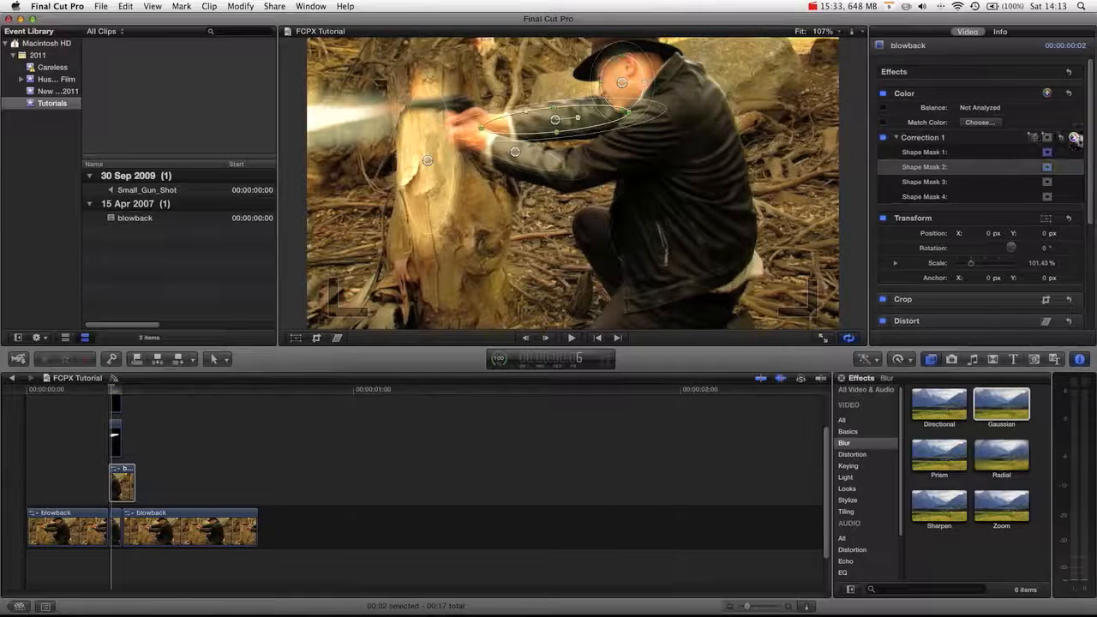
# Step: Lower the highlight exposure inside the masks of Correction 1 to +34%
pyautogui.click(1074, 137)
pyautogui.click(1034, 60)
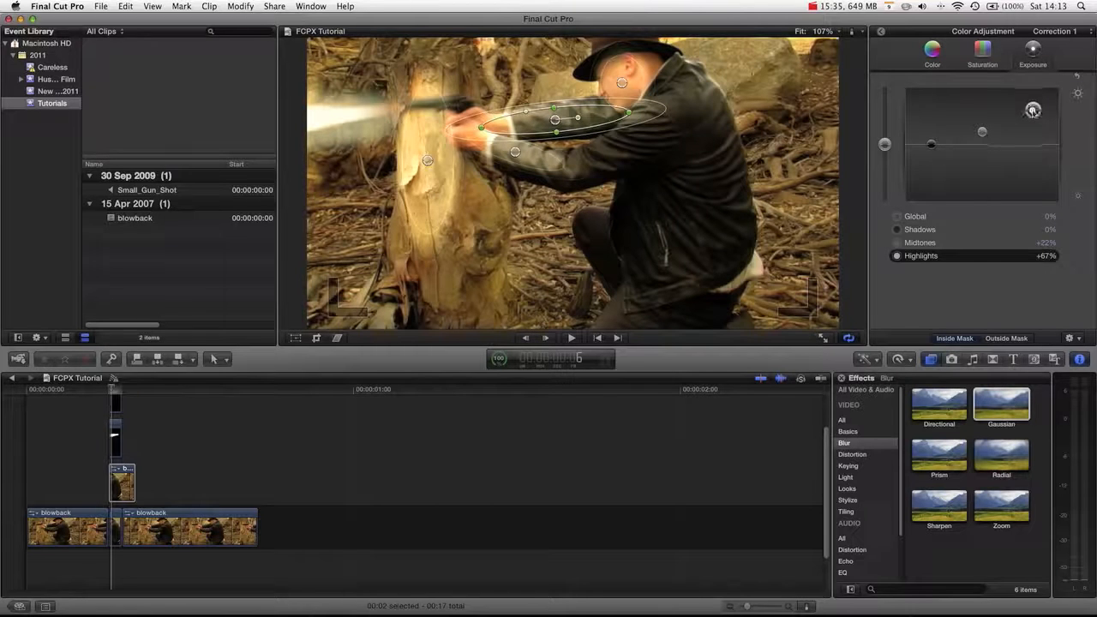
pyautogui.moveTo(1033, 109); pyautogui.dragTo(1033, 125)
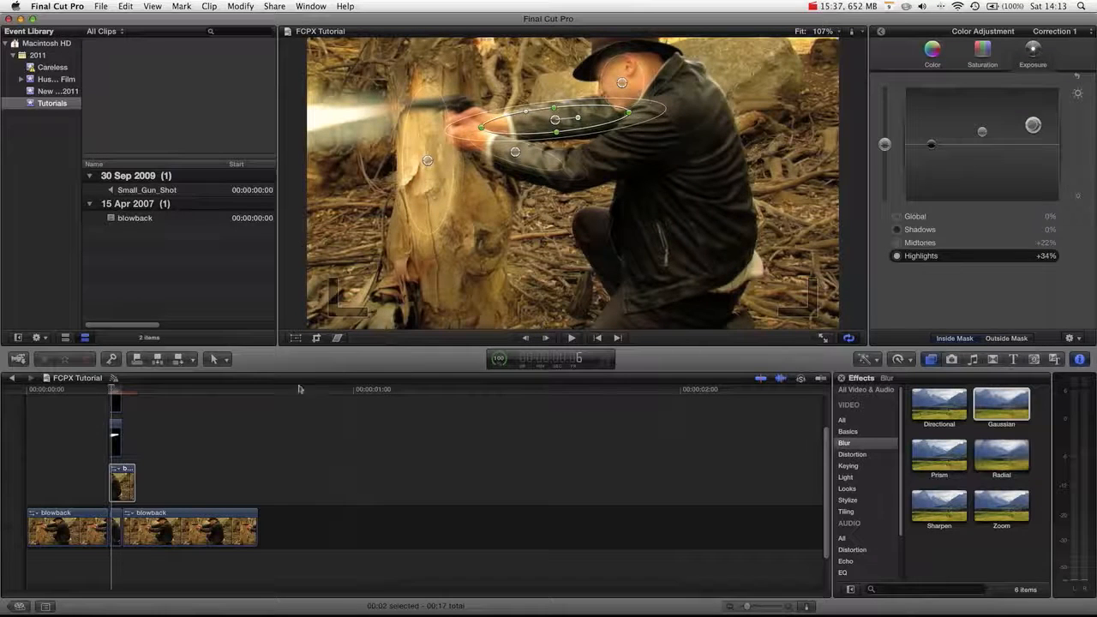
# Step: Scrub through the gunshot frames on the timeline to review the masked lighting, and deselect the clip
pyautogui.click(150, 396)
pyautogui.click(115, 393)
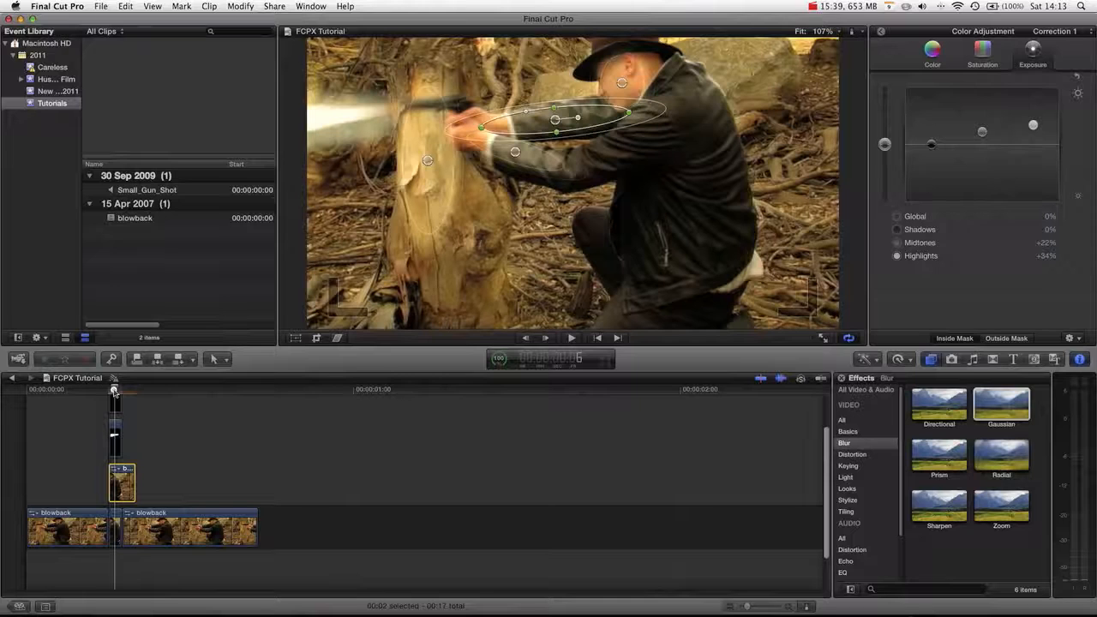
pyautogui.moveTo(114, 392)
pyautogui.mouseDown()
pyautogui.moveTo(140, 392)
pyautogui.moveTo(106, 391)
pyautogui.mouseUp()
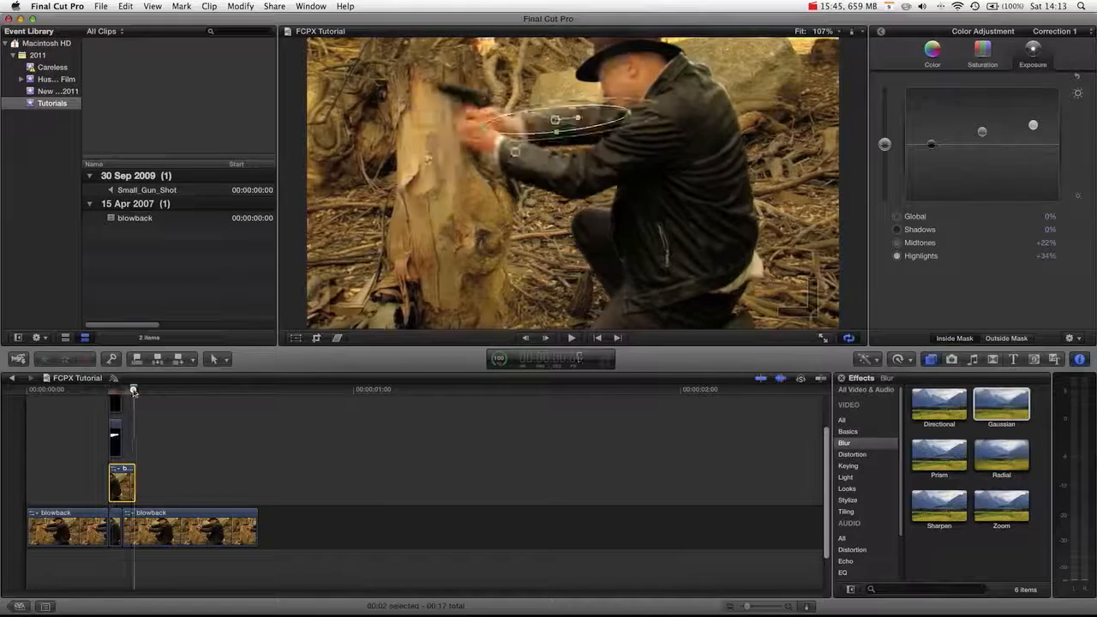
pyautogui.click(182, 441)
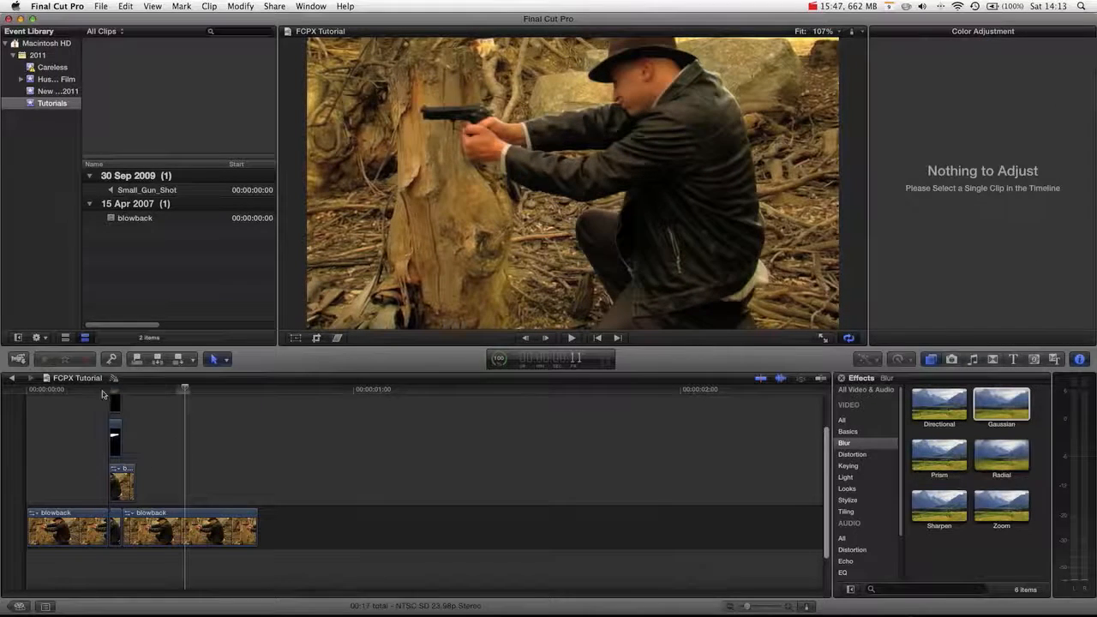
# Step: Play the gunshot from near the start of the timeline to review the muzzle-flash lighting
pyautogui.click(102, 392)
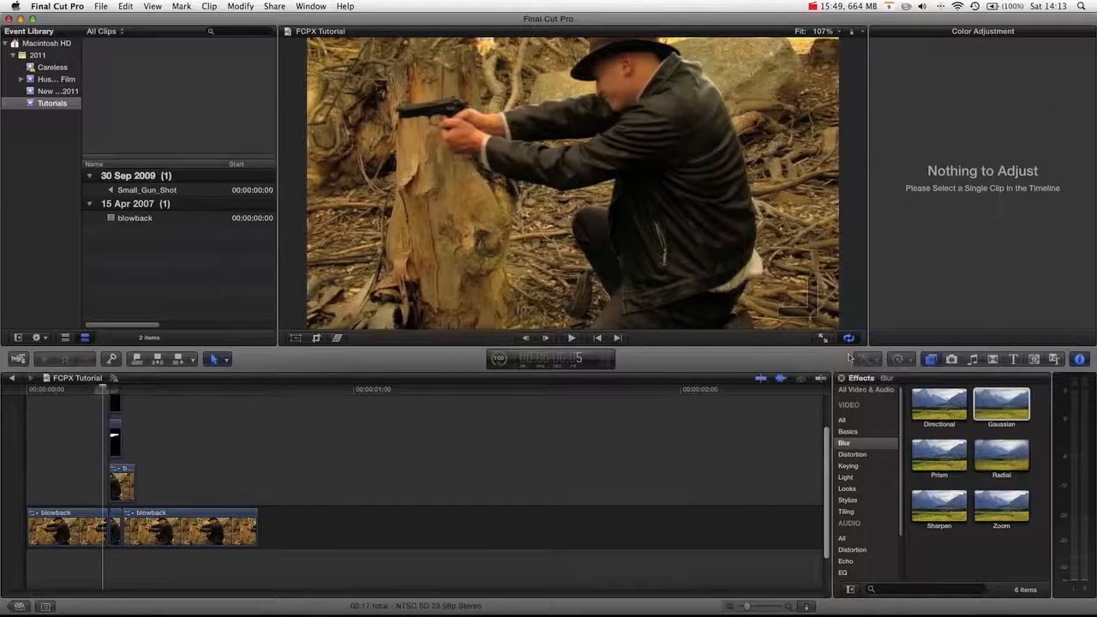
pyautogui.moveTo(101, 390); pyautogui.dragTo(36, 389)
pyautogui.press('space')
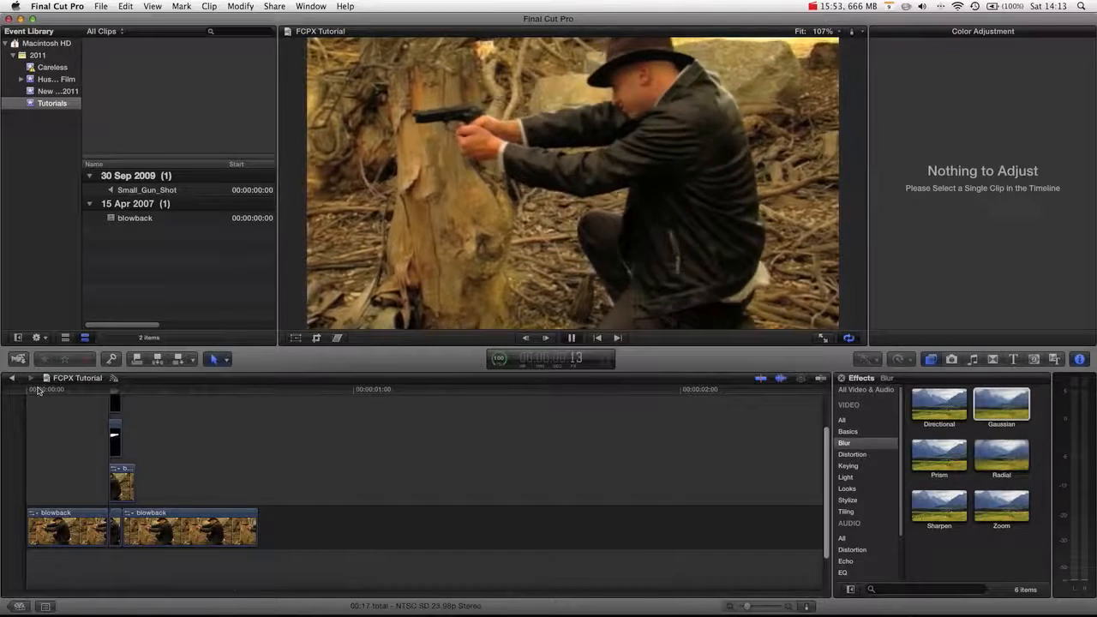
pyautogui.press('space')
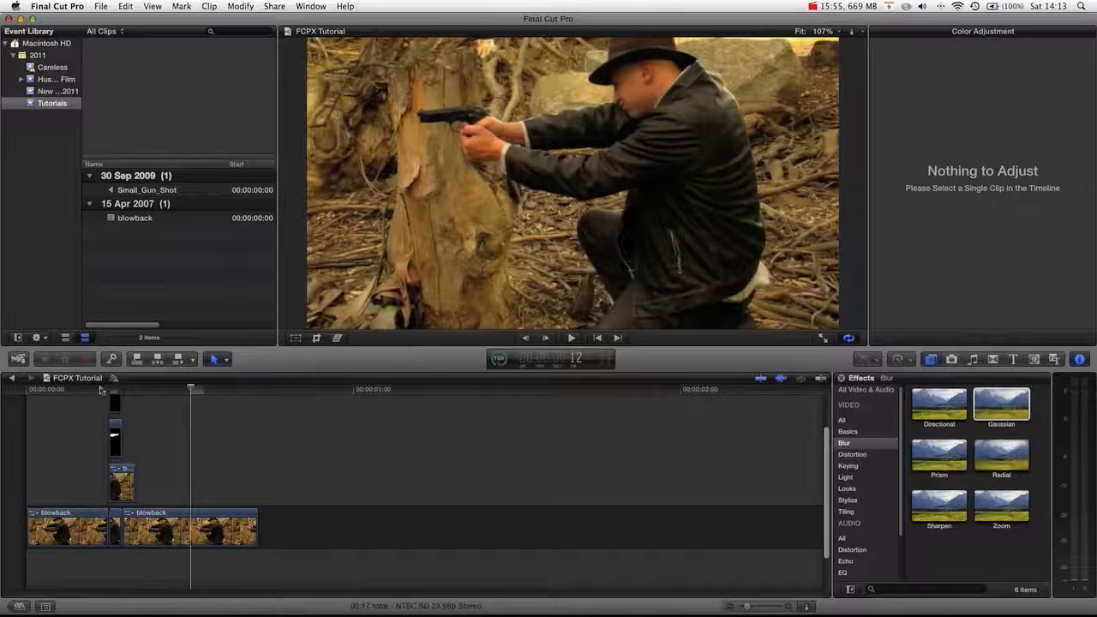
# Step: Shift Shape Mask 4 slightly down the tree trunk and closer to the actor, and widen its soft outer edge
pyautogui.click(120, 390)
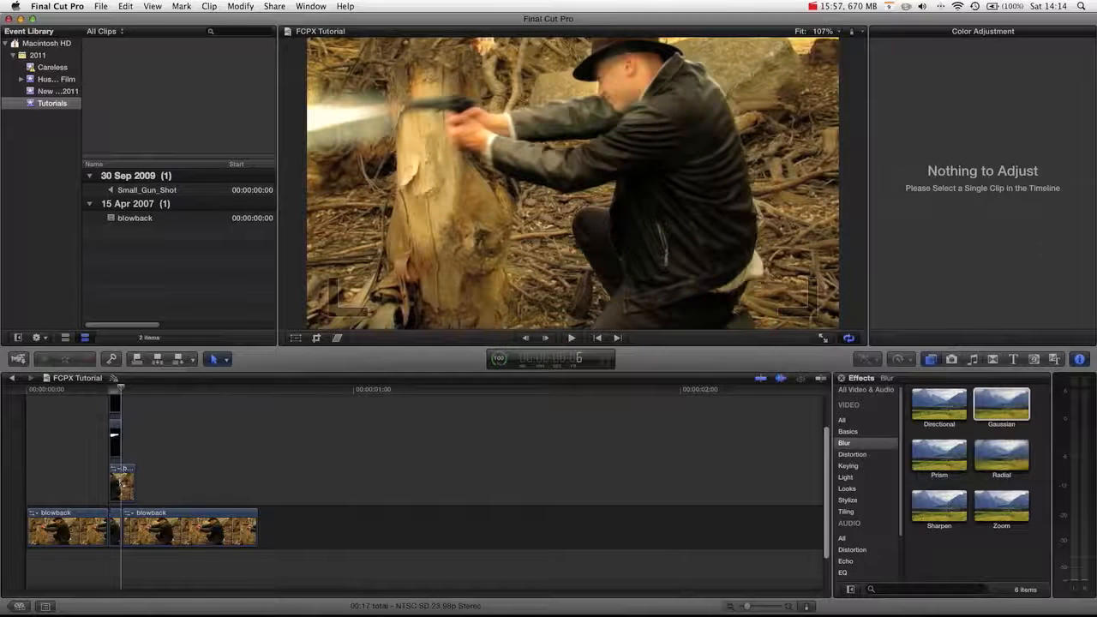
pyautogui.click(122, 482)
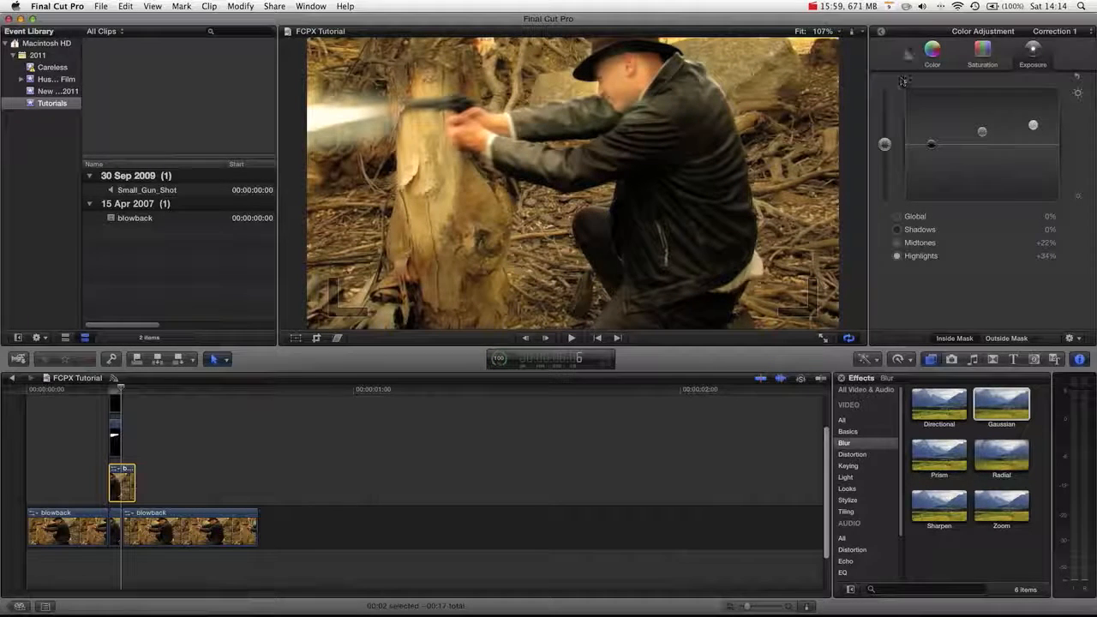
pyautogui.click(881, 35)
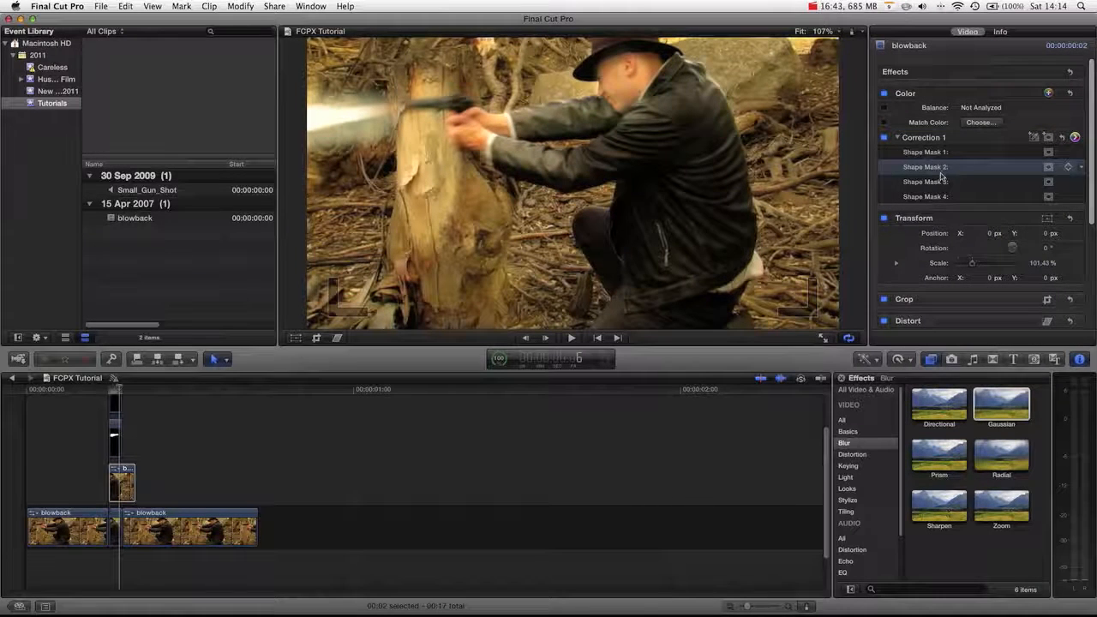
pyautogui.click(1046, 181)
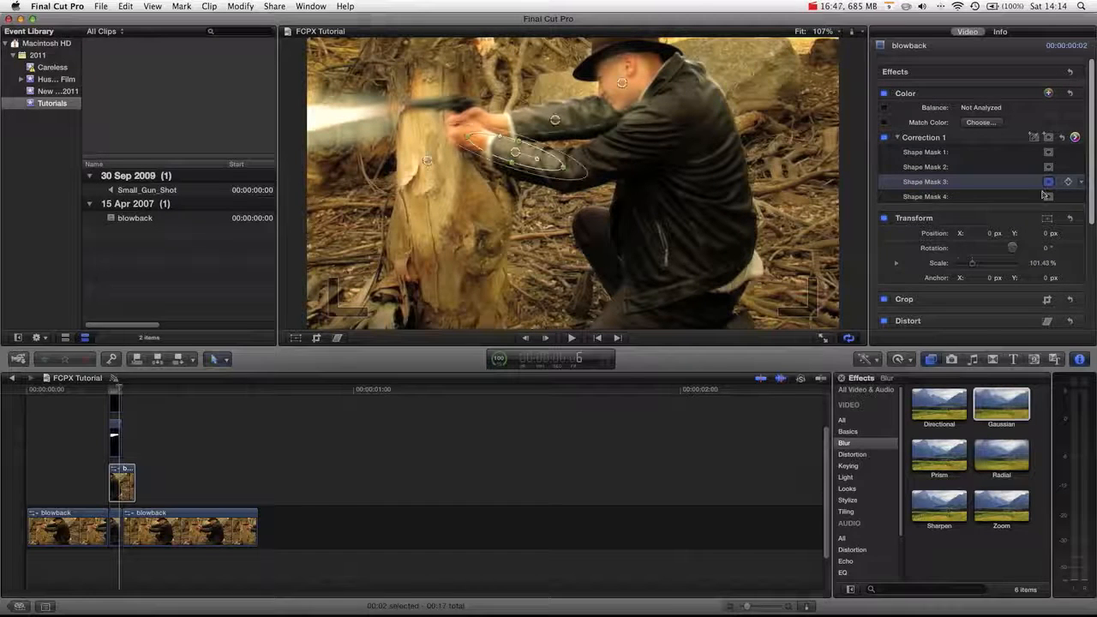
pyautogui.click(1048, 196)
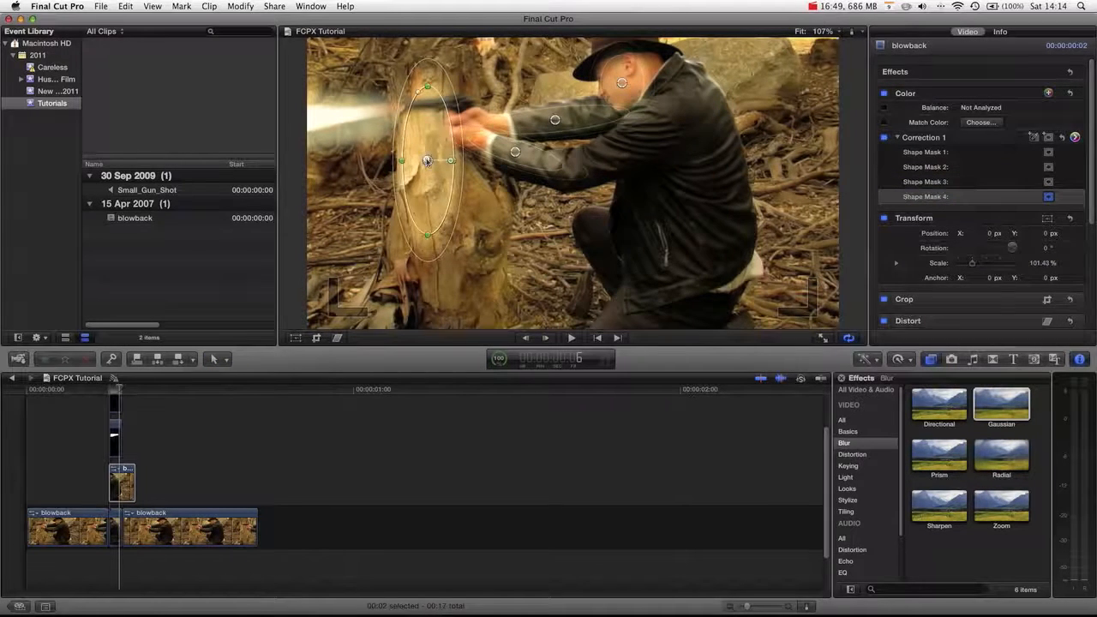
pyautogui.moveTo(428, 161)
pyautogui.mouseDown()
pyautogui.moveTo(483, 166)
pyautogui.moveTo(437, 167)
pyautogui.mouseUp()
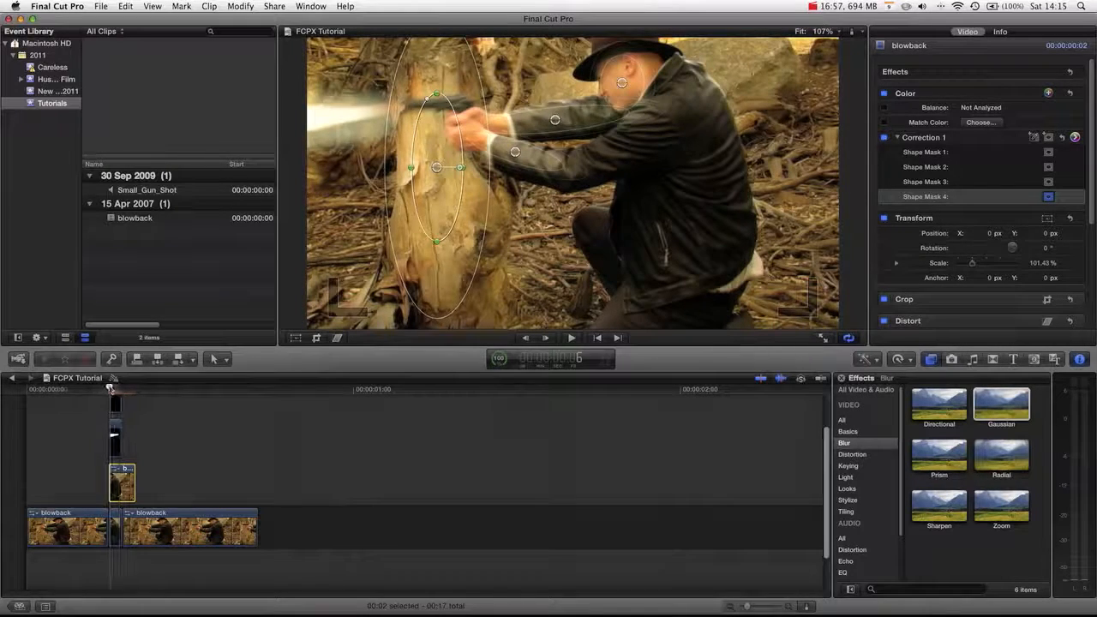
# Step: Check the gunshot frames and lower the highlight exposure inside the masks of Correction 1 to +18%
pyautogui.moveTo(112, 387); pyautogui.dragTo(104, 385)
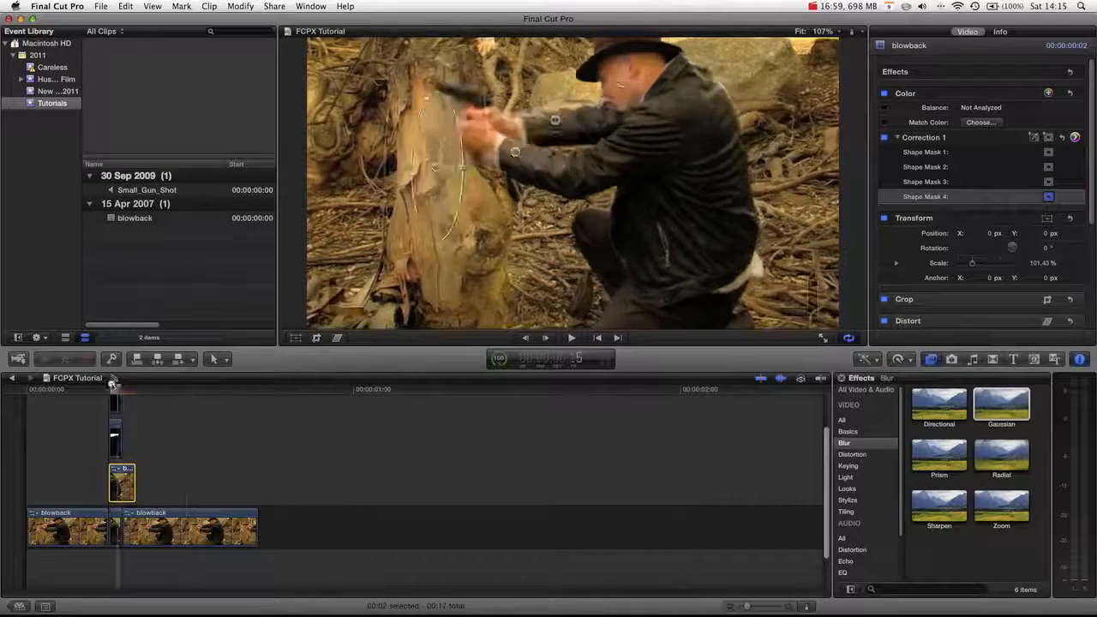
pyautogui.click(92, 384)
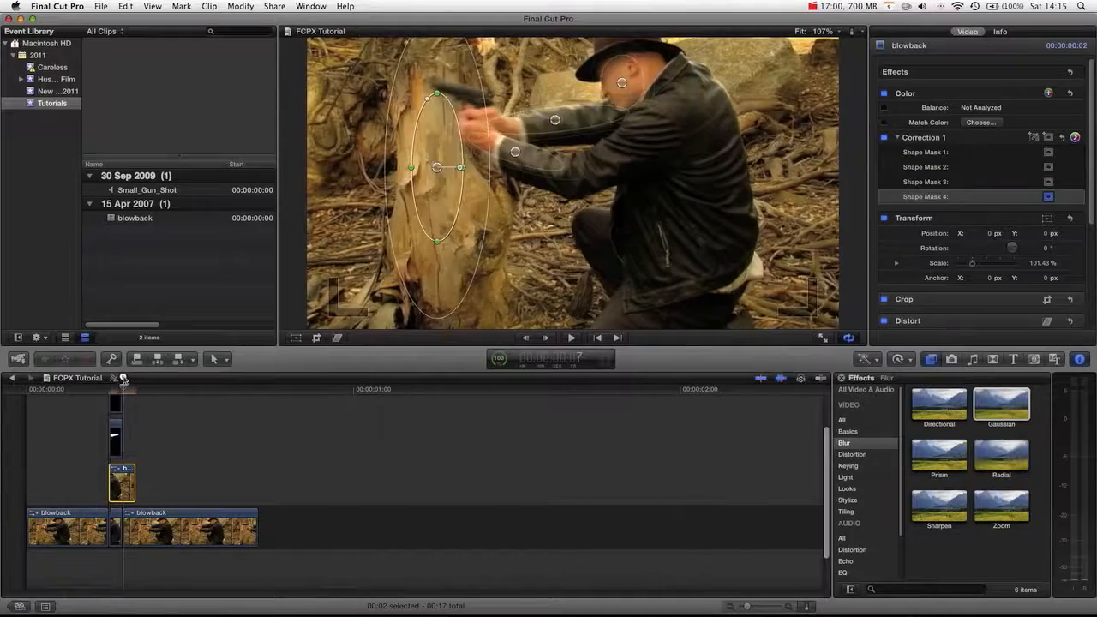
pyautogui.moveTo(123, 378)
pyautogui.mouseDown()
pyautogui.moveTo(159, 378)
pyautogui.moveTo(124, 378)
pyautogui.moveTo(143, 380)
pyautogui.mouseUp()
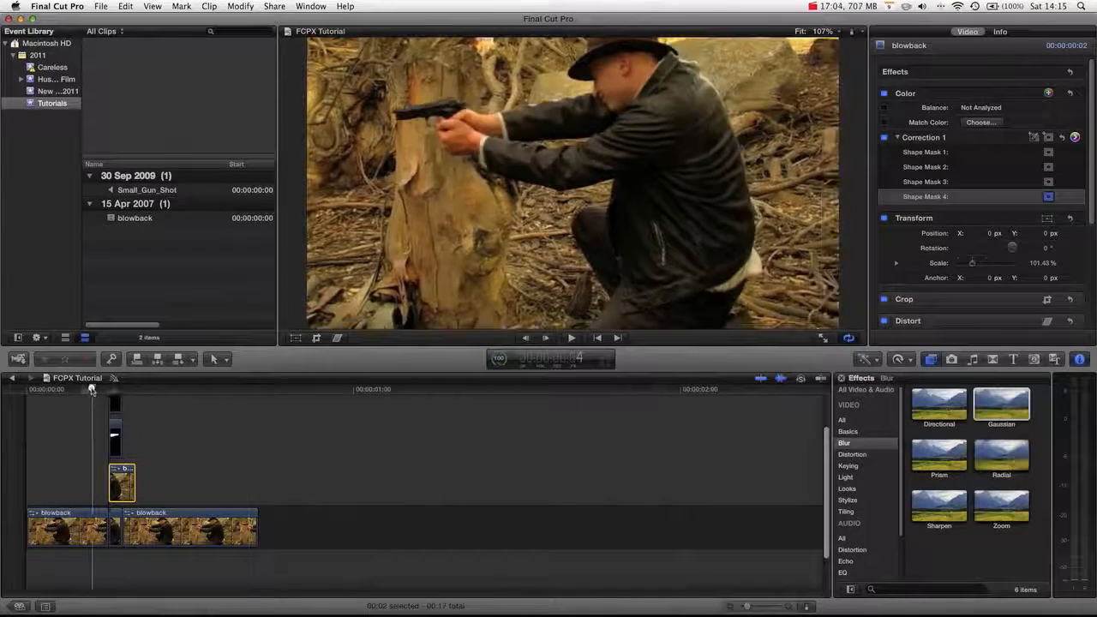
pyautogui.moveTo(92, 389); pyautogui.dragTo(119, 390)
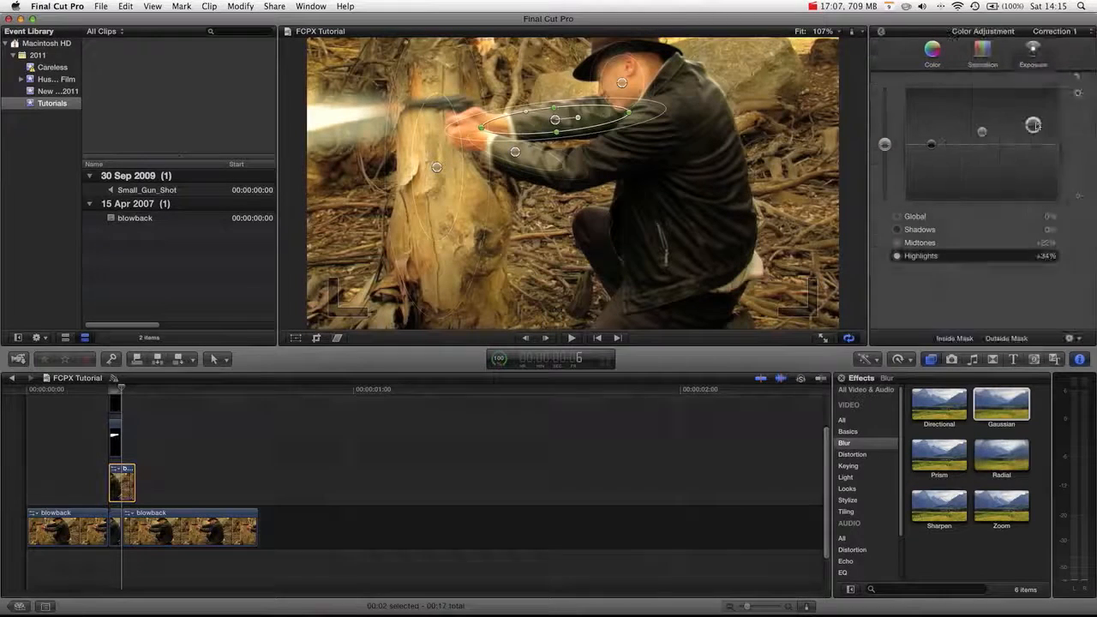
pyautogui.moveTo(1035, 125); pyautogui.dragTo(1035, 128)
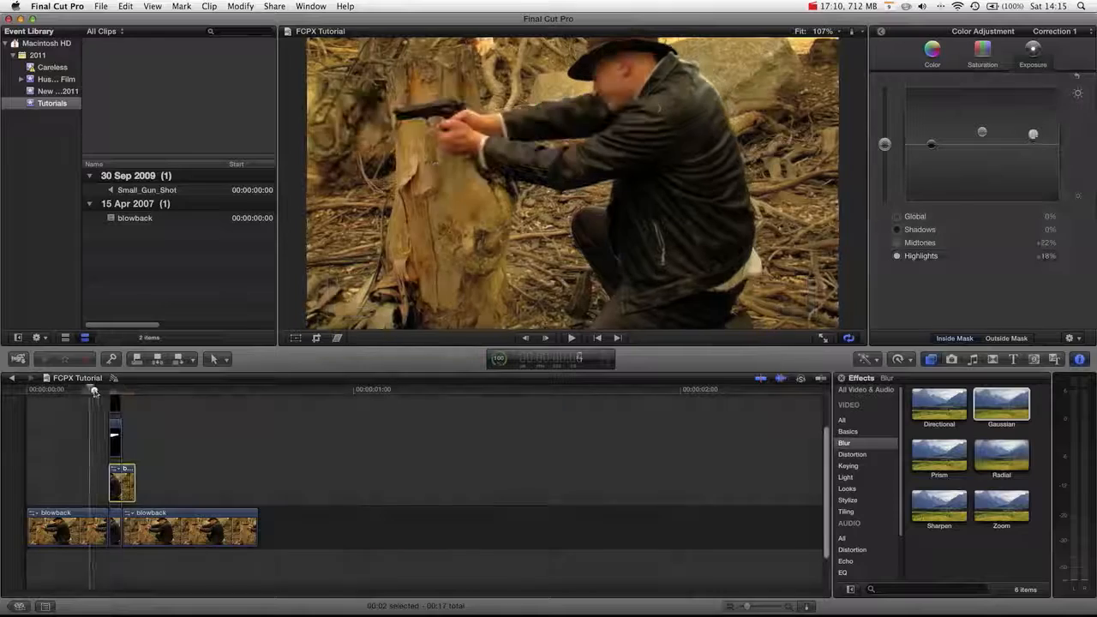
# Step: Deselect the clip and scrub through the muzzle-flash frames to examine the reduced masked lighting and the gun's slide
pyautogui.moveTo(120, 390); pyautogui.dragTo(131, 390)
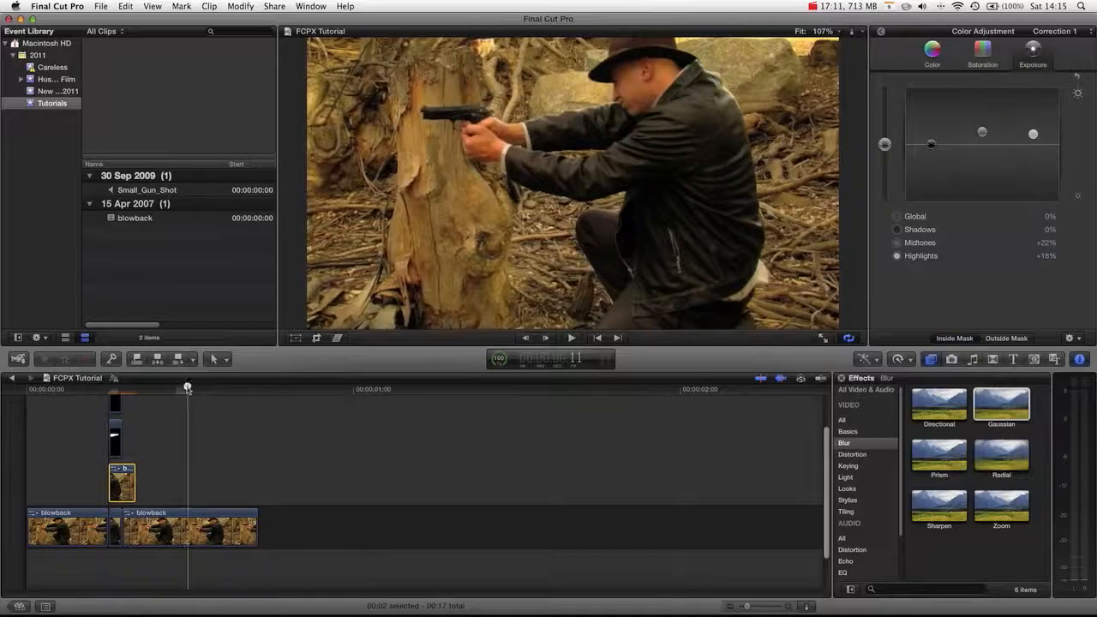
pyautogui.click(204, 435)
pyautogui.click(114, 391)
pyautogui.moveTo(114, 392); pyautogui.dragTo(148, 390)
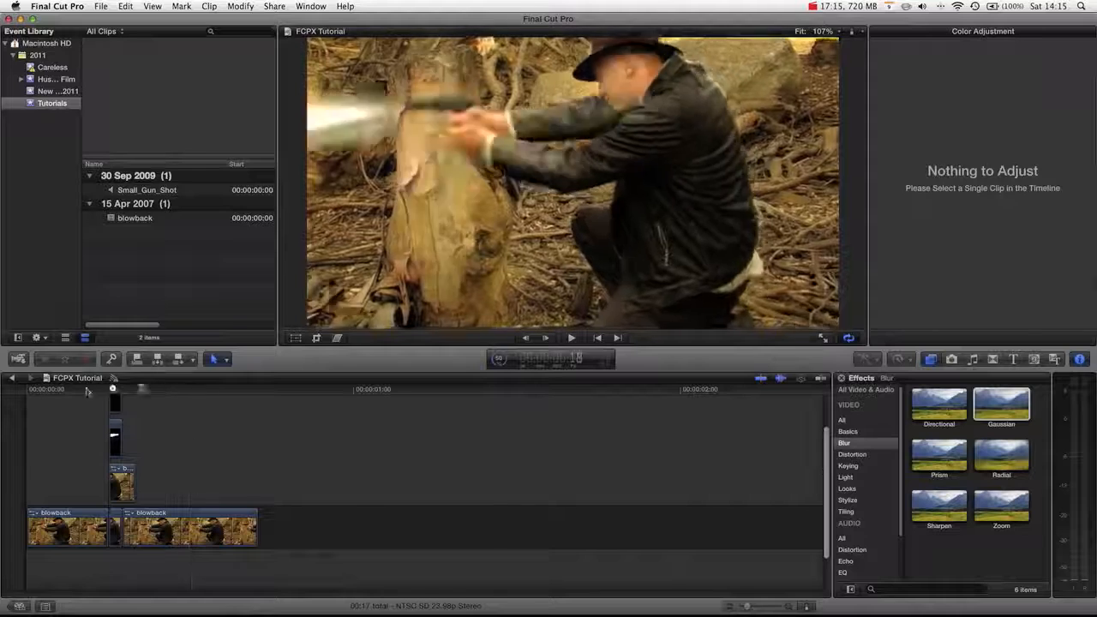
pyautogui.moveTo(120, 390)
pyautogui.mouseDown()
pyautogui.moveTo(54, 390)
pyautogui.moveTo(120, 380)
pyautogui.mouseUp()
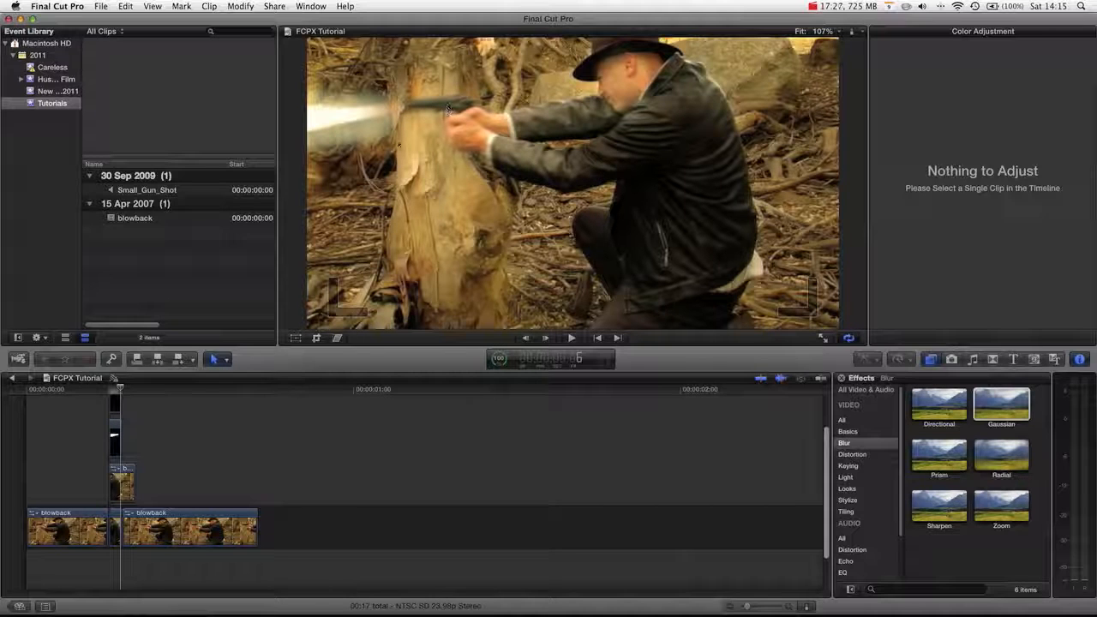
# Step: Duplicate the brightened two-frame blowback clip and place the copy above the muzzle-flash layers, aligned with the flash frame
pyautogui.click(124, 486)
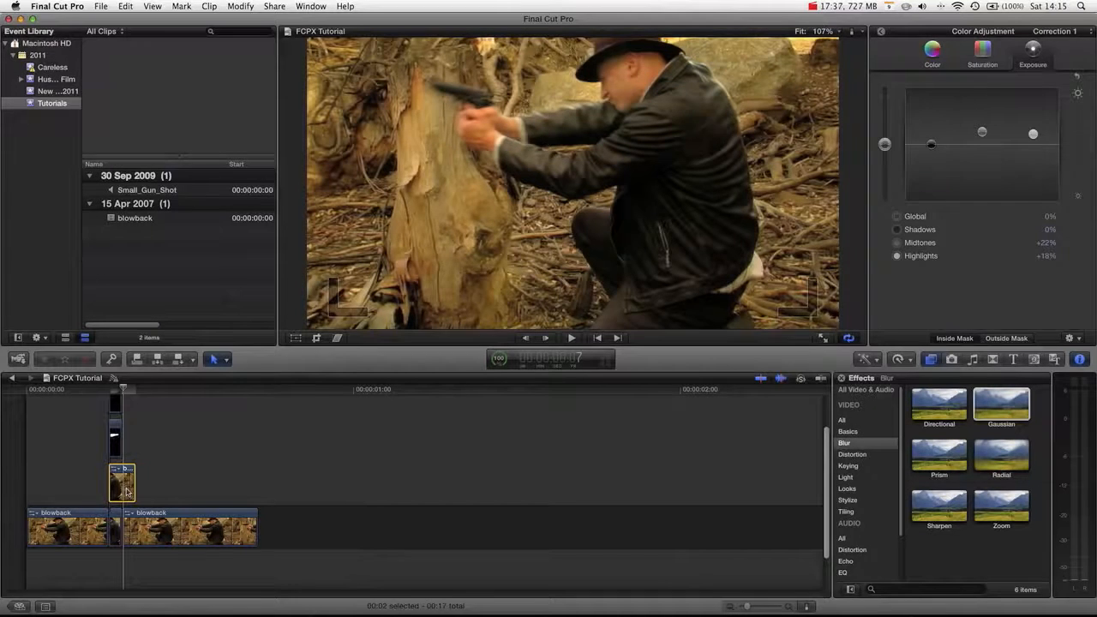
pyautogui.press('super+v')
pyautogui.moveTo(139, 435); pyautogui.dragTo(121, 393)
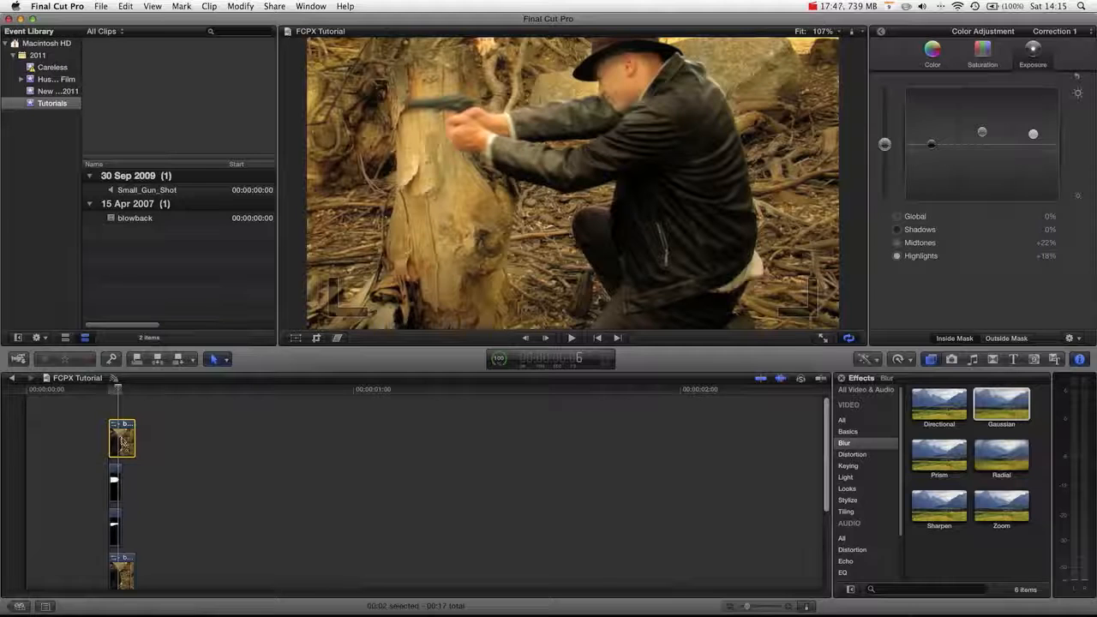
pyautogui.scroll(-5, 122, 474)
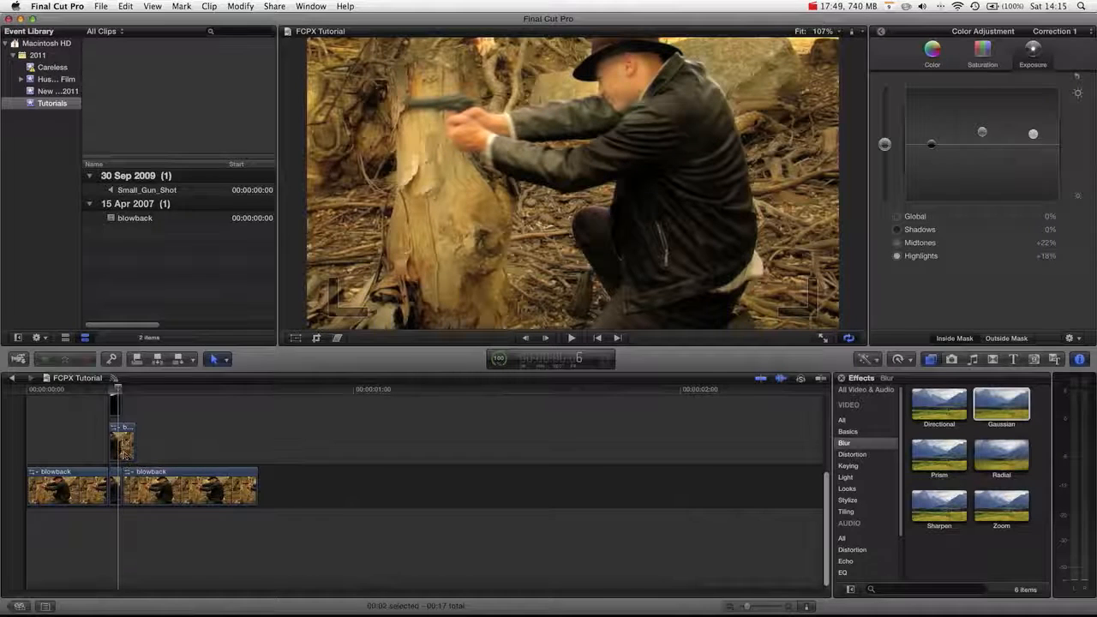
pyautogui.scroll(4, 122, 453)
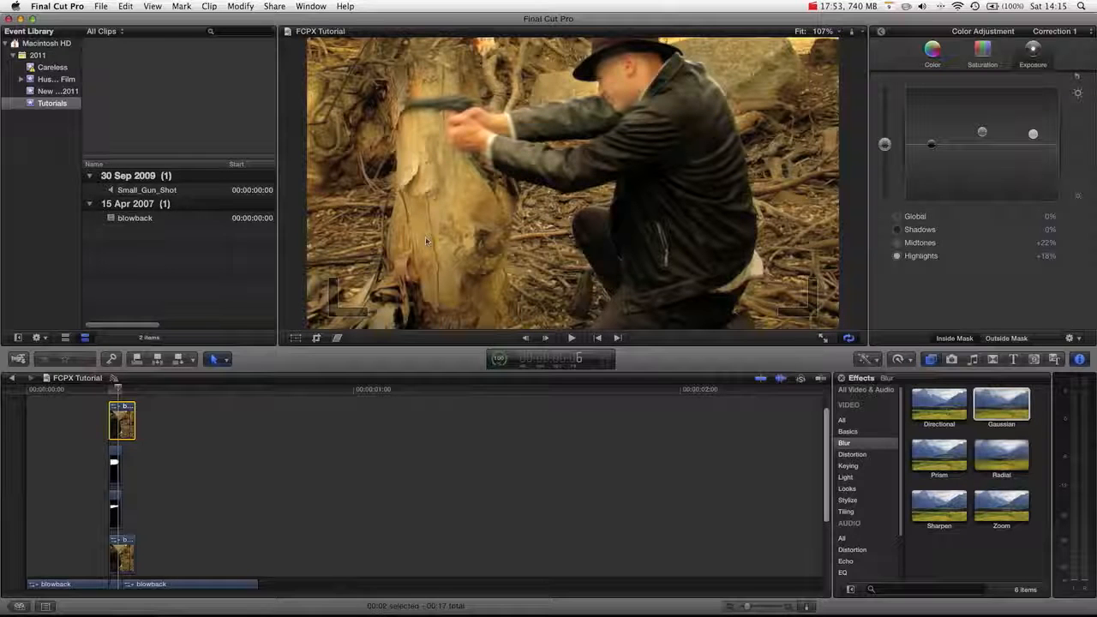
# Step: Crop the duplicate clip's image down to a thin strip covering only the gun's slide
pyautogui.click(880, 31)
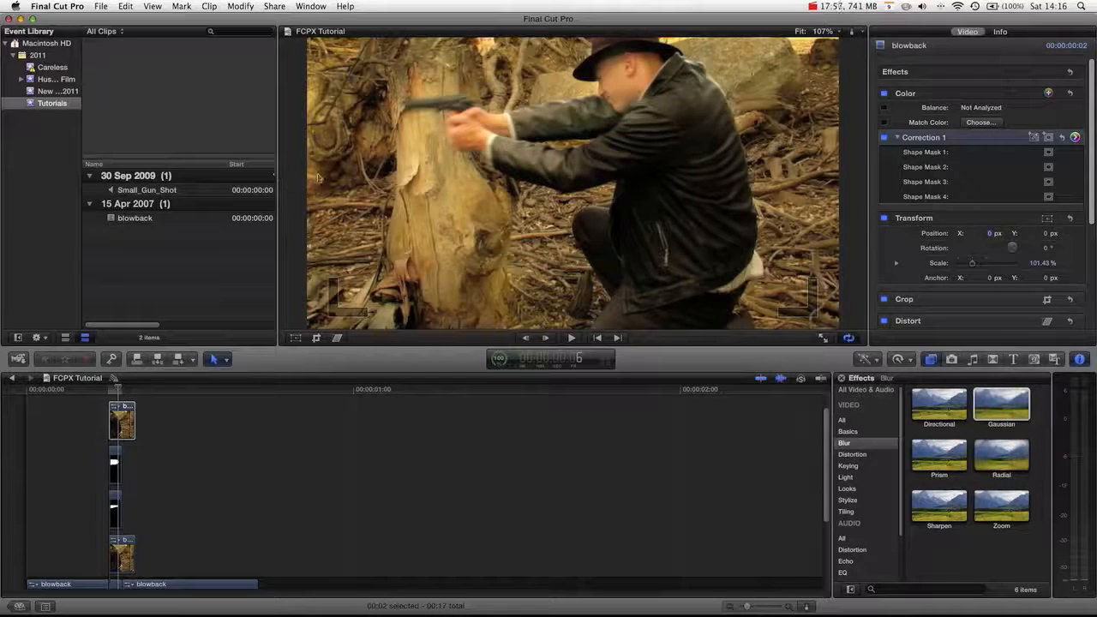
pyautogui.click(127, 413)
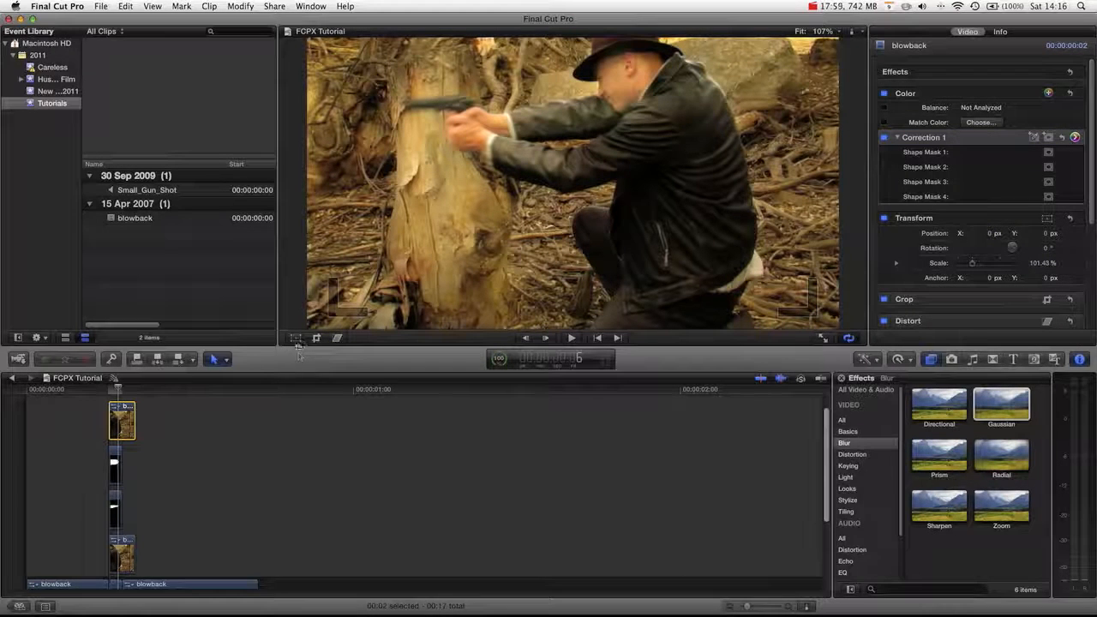
pyautogui.click(315, 340)
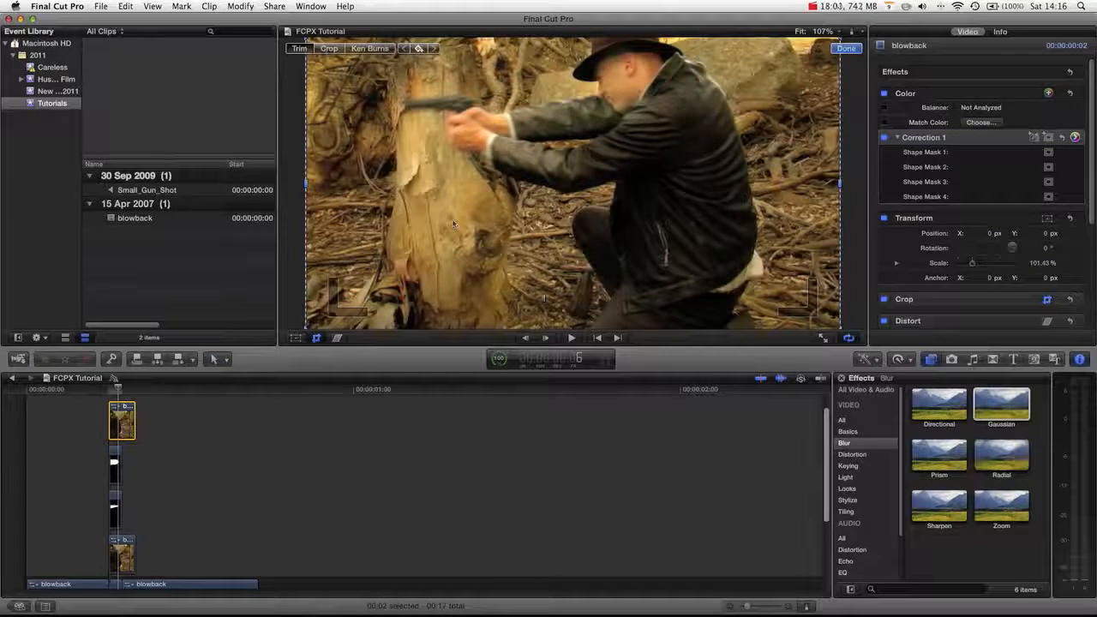
pyautogui.moveTo(523, 57); pyautogui.dragTo(525, 76)
pyautogui.click(619, 157)
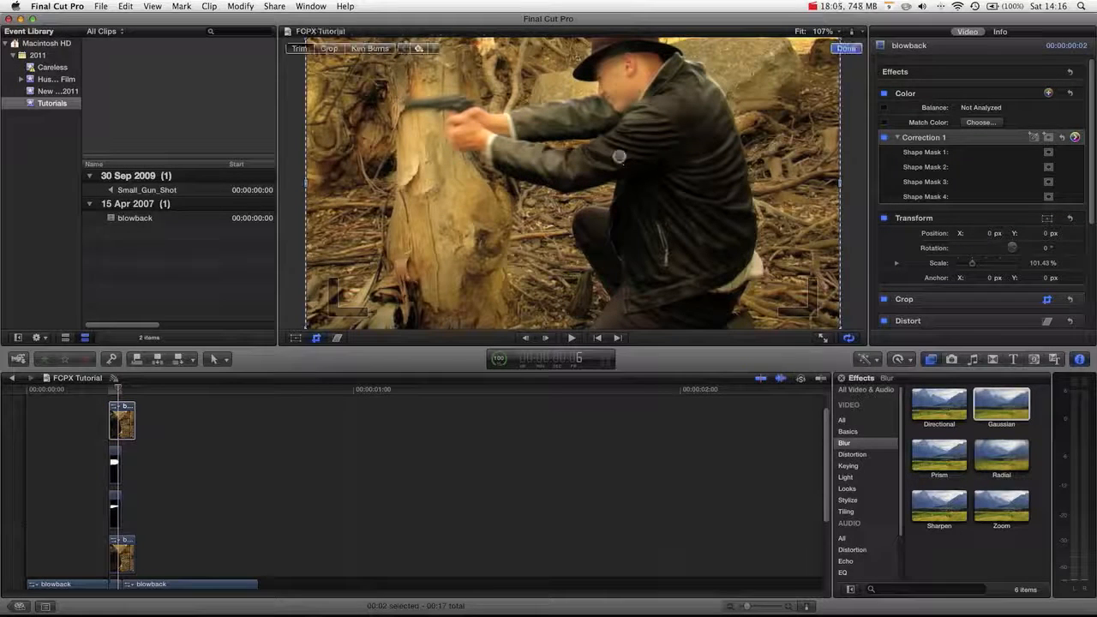
pyautogui.moveTo(837, 43); pyautogui.dragTo(506, 152)
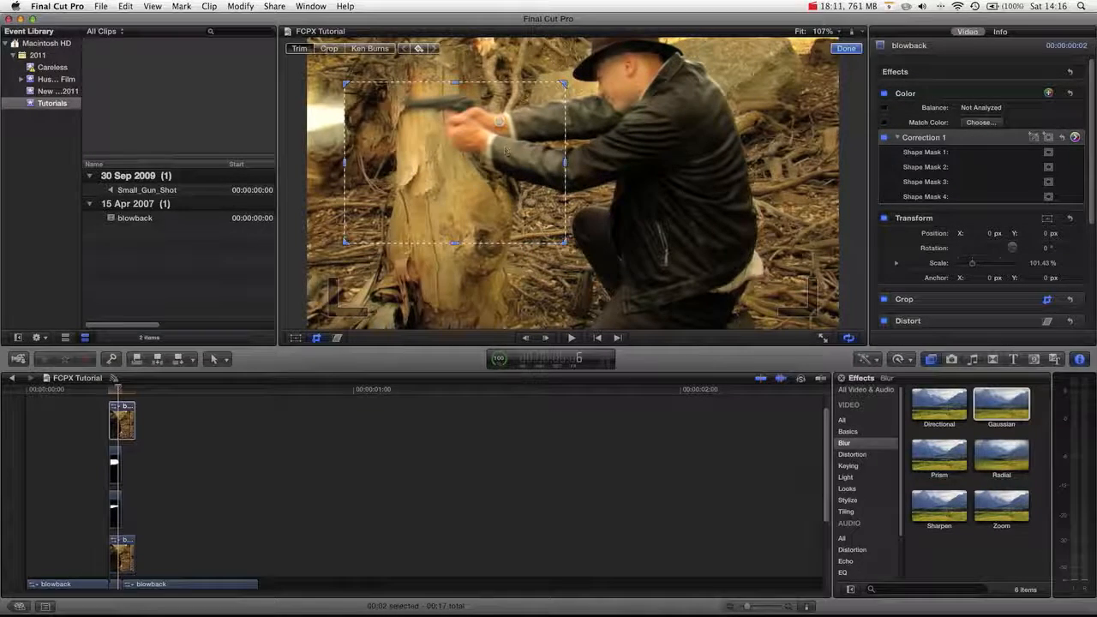
pyautogui.moveTo(459, 220); pyautogui.dragTo(451, 109)
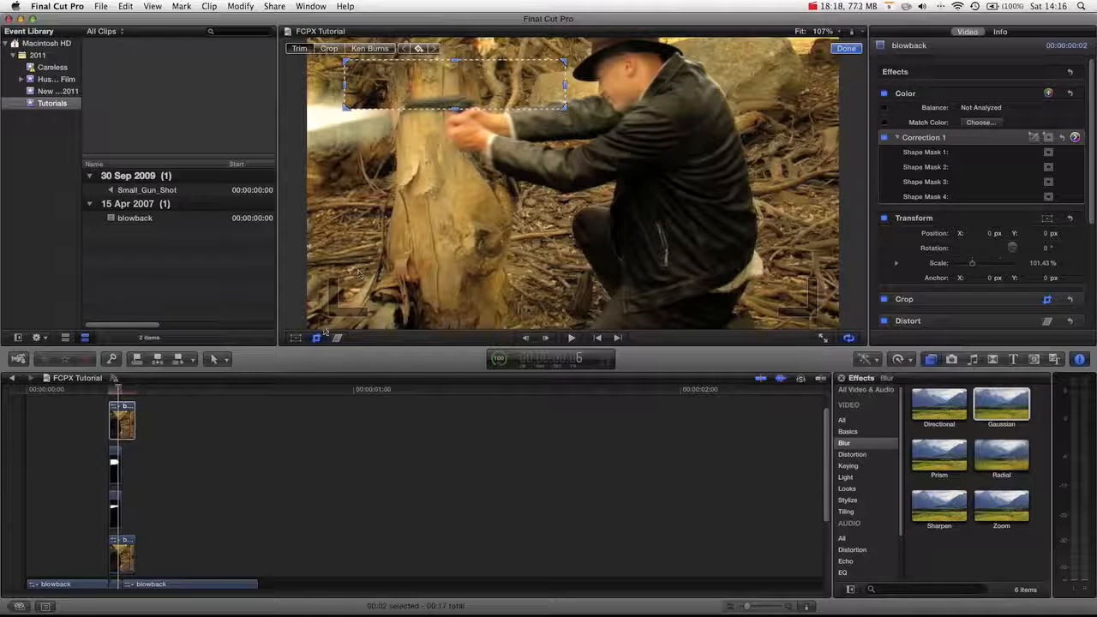
pyautogui.moveTo(566, 88); pyautogui.dragTo(465, 86)
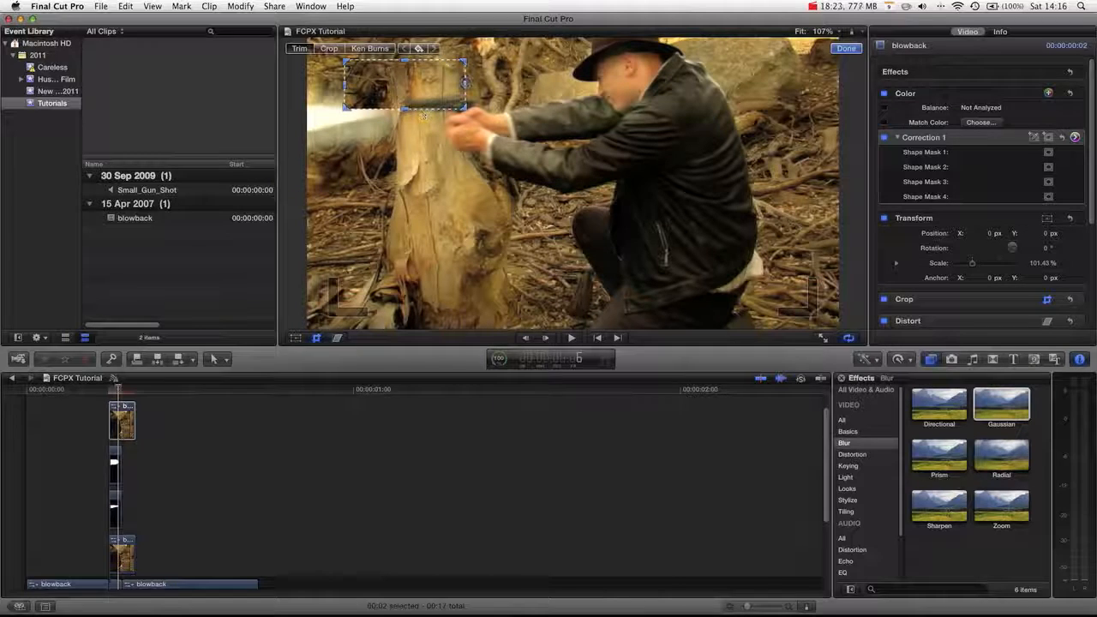
pyautogui.moveTo(346, 86); pyautogui.dragTo(435, 103)
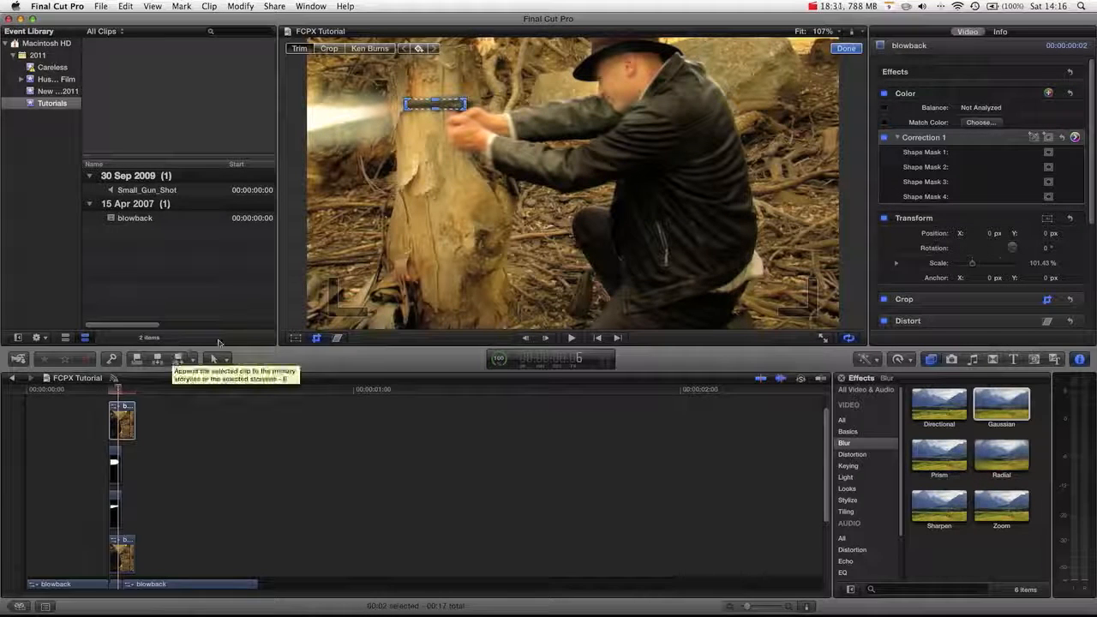
# Step: Rotate the cropped slide piece 6.3° and reposition it backward over the gun at about X 10.4 px, Y 7.4 px
pyautogui.click(296, 338)
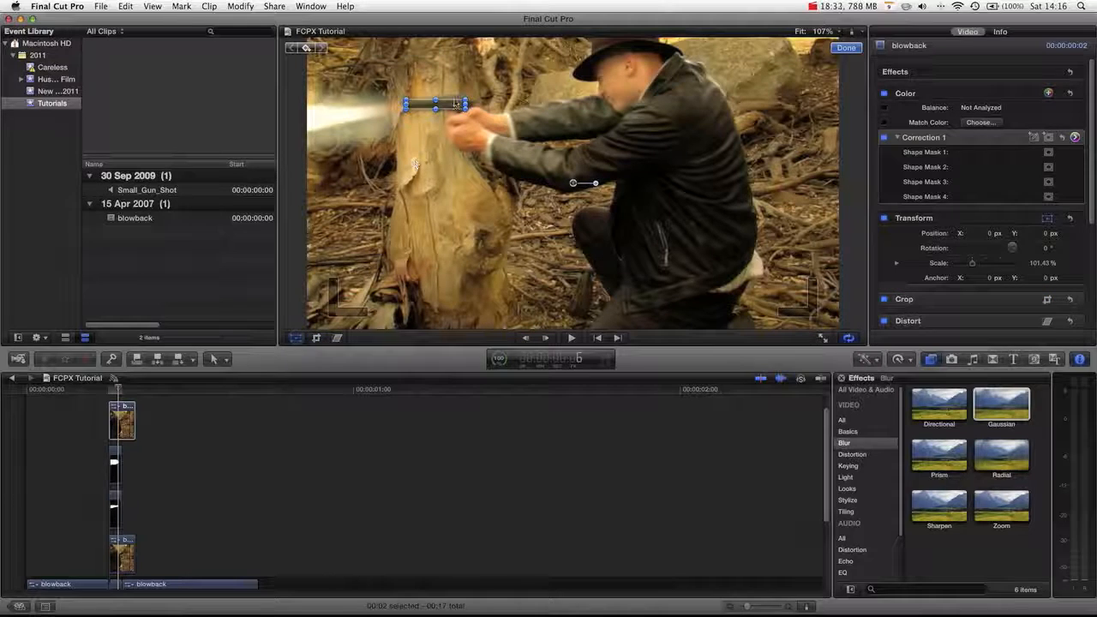
pyautogui.moveTo(595, 182); pyautogui.dragTo(597, 187)
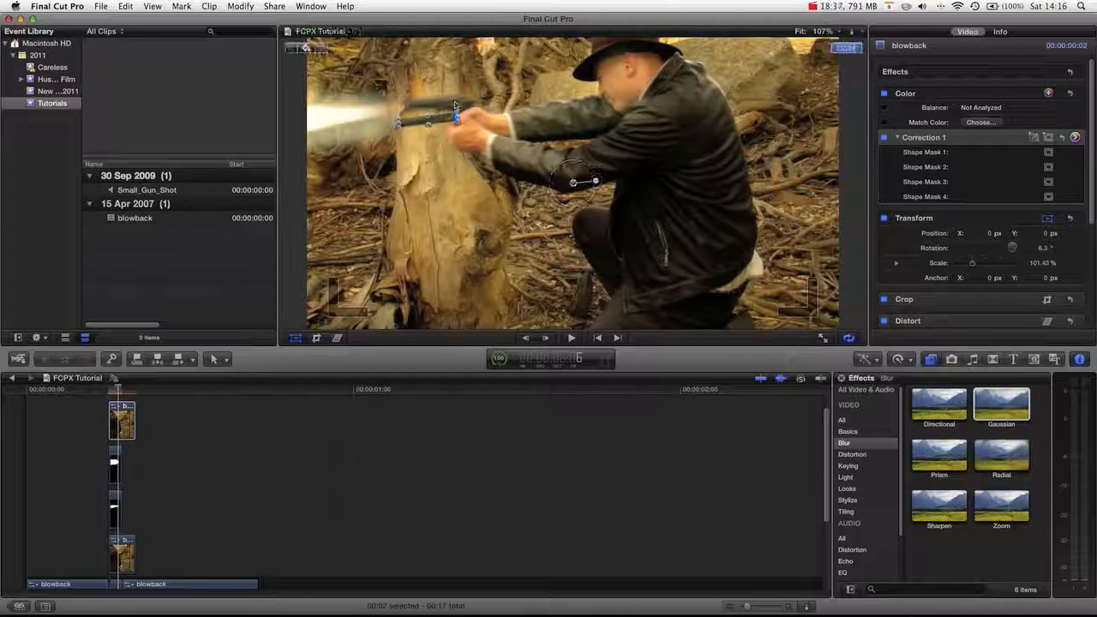
pyautogui.moveTo(442, 121); pyautogui.dragTo(471, 100)
# Step: Shorten the cropped gun-slide clip to one frame and stack a duplicate of it on top
pyautogui.moveTo(132, 412); pyautogui.dragTo(121, 425)
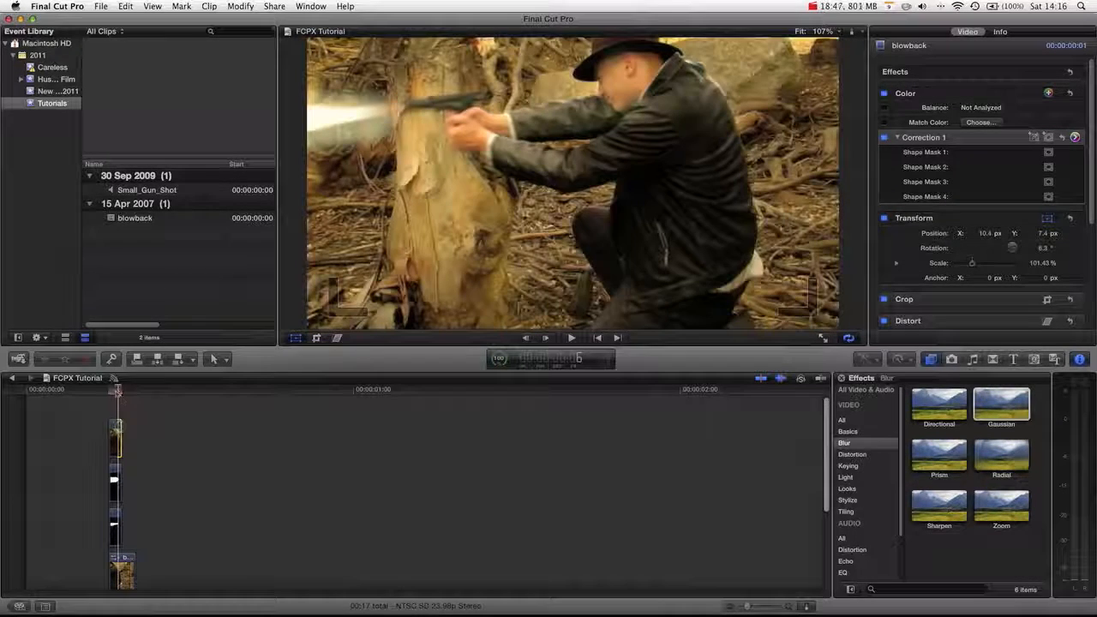
pyautogui.click(466, 98)
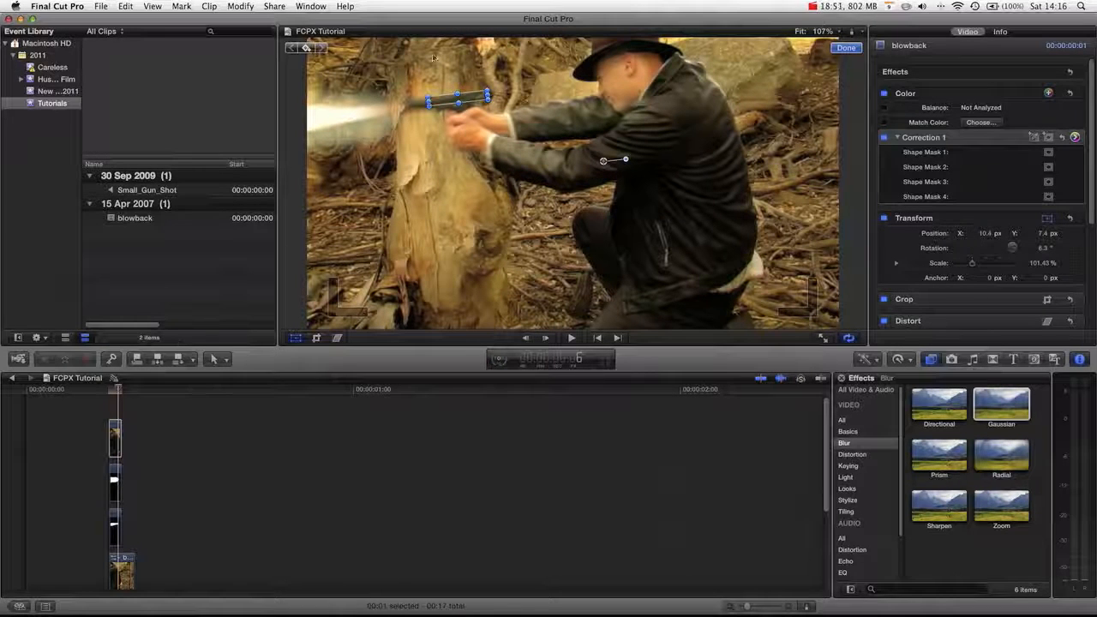
pyautogui.click(115, 439)
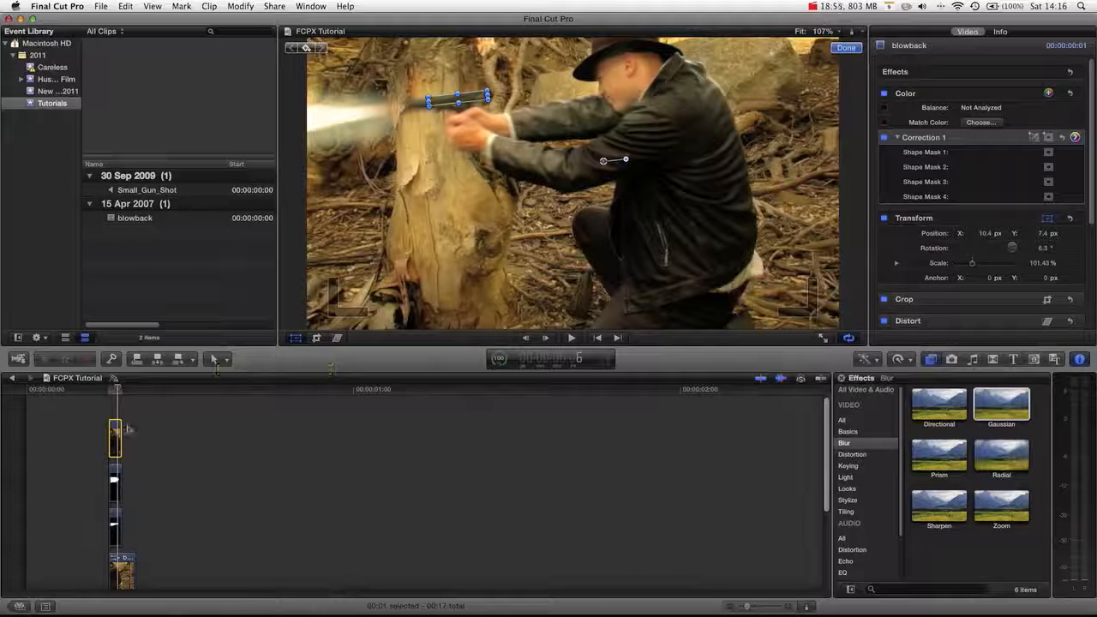
pyautogui.click(121, 390)
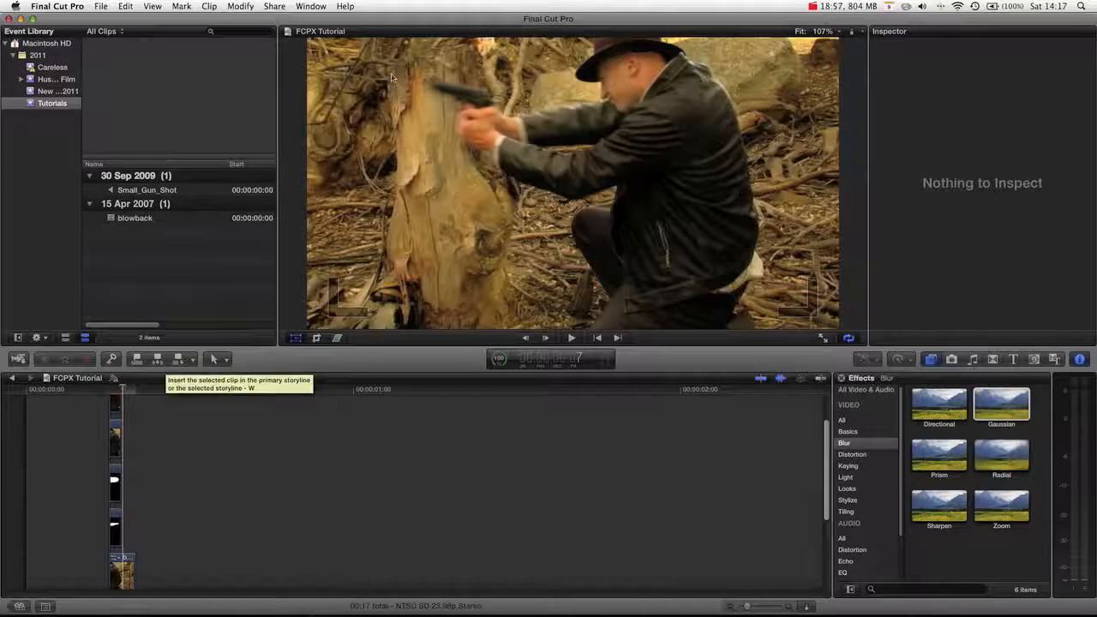
pyautogui.click(112, 391)
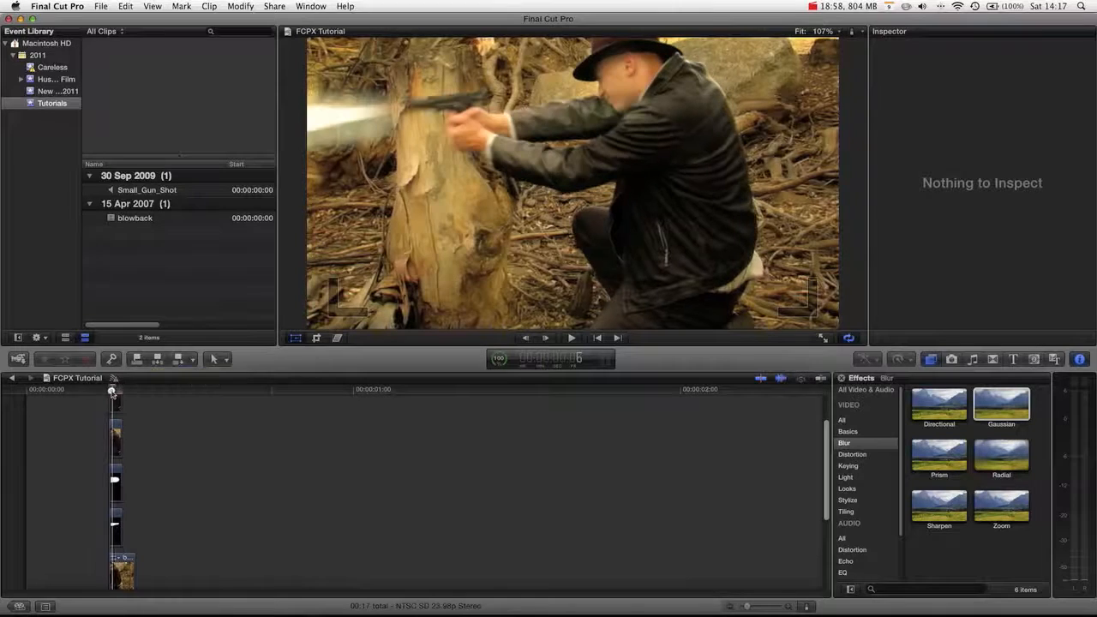
pyautogui.click(316, 338)
pyautogui.moveTo(571, 50); pyautogui.dragTo(532, 96)
pyautogui.press('super+z')
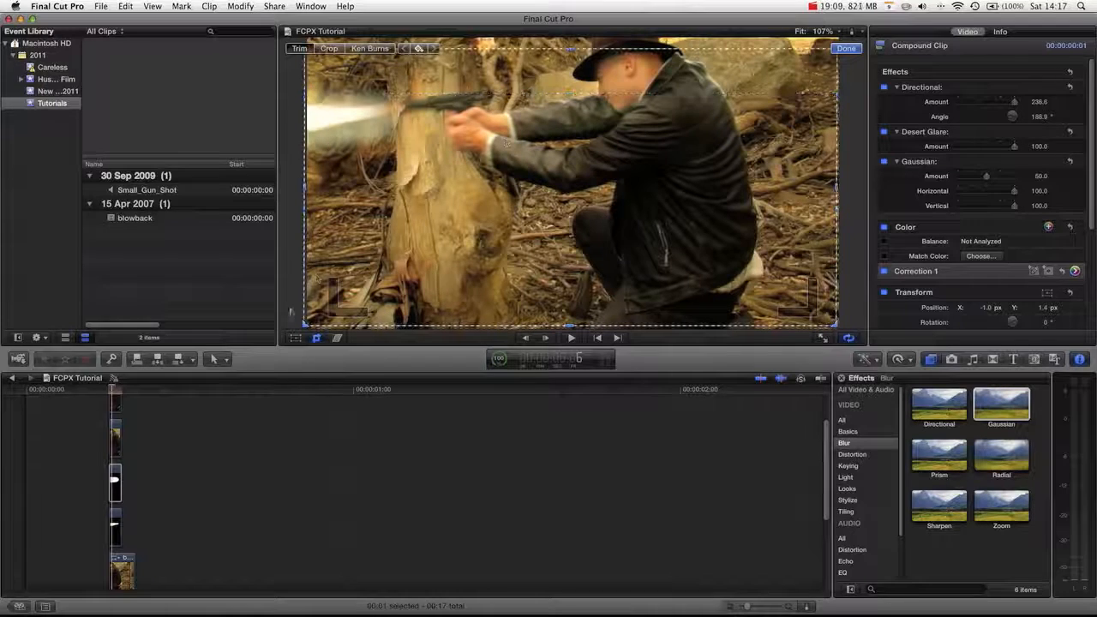
pyautogui.click(315, 338)
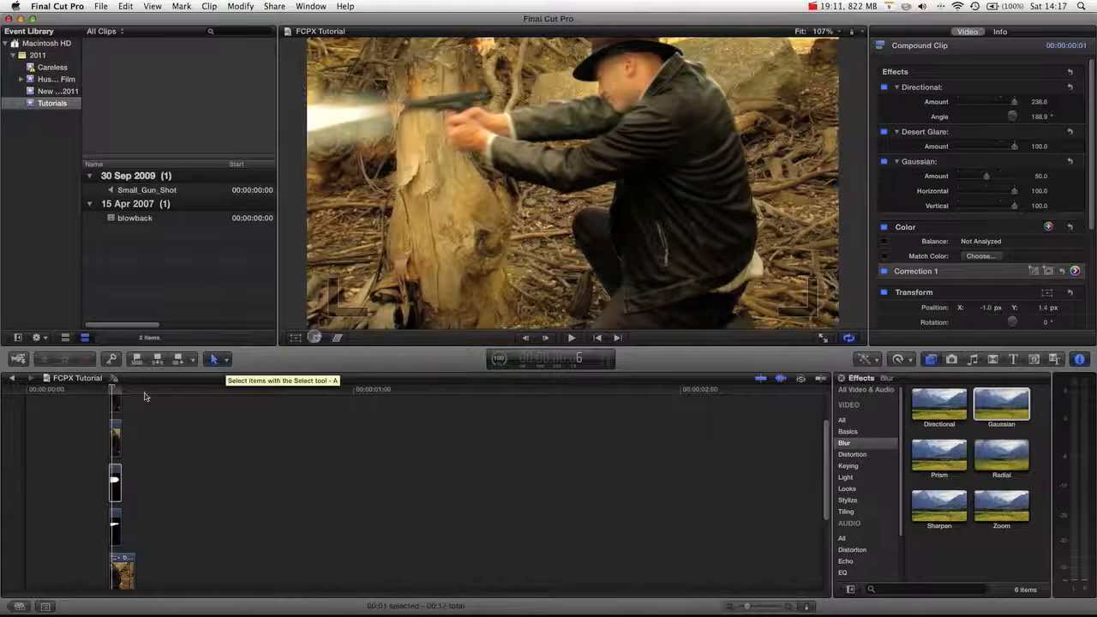
# Step: Crop the topmost duplicate clip to a small patch and move it over the front of the gun at about X 1.0 px, Y 1.8 px
pyautogui.click(115, 401)
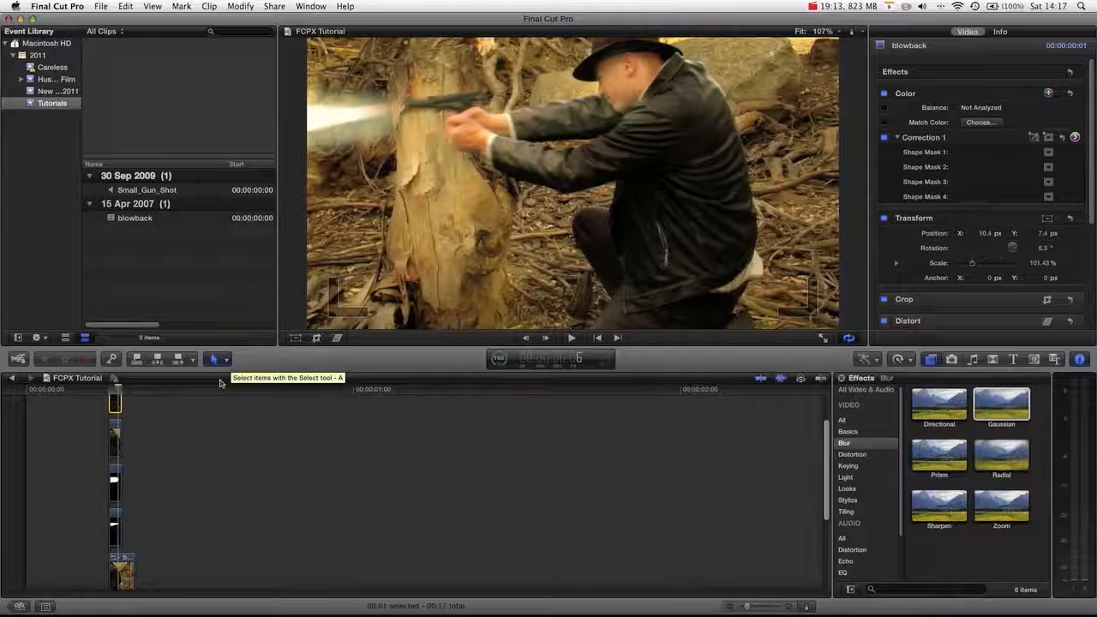
pyautogui.press('super+z')
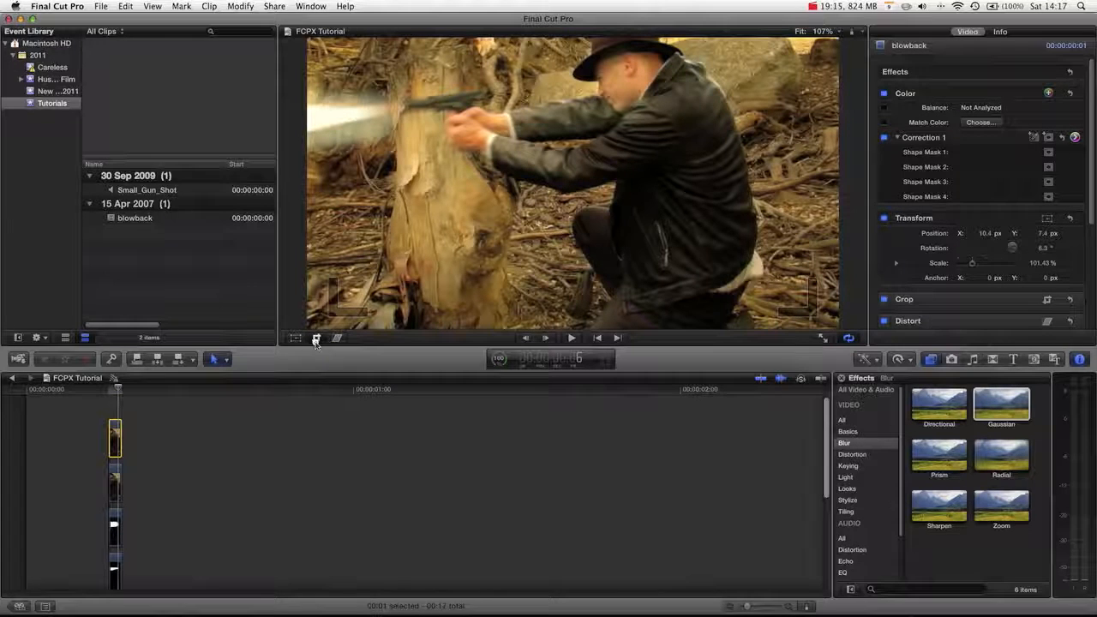
pyautogui.moveTo(456, 93)
pyautogui.mouseDown()
pyautogui.moveTo(480, 83)
pyautogui.moveTo(416, 99)
pyautogui.moveTo(444, 88)
pyautogui.mouseUp()
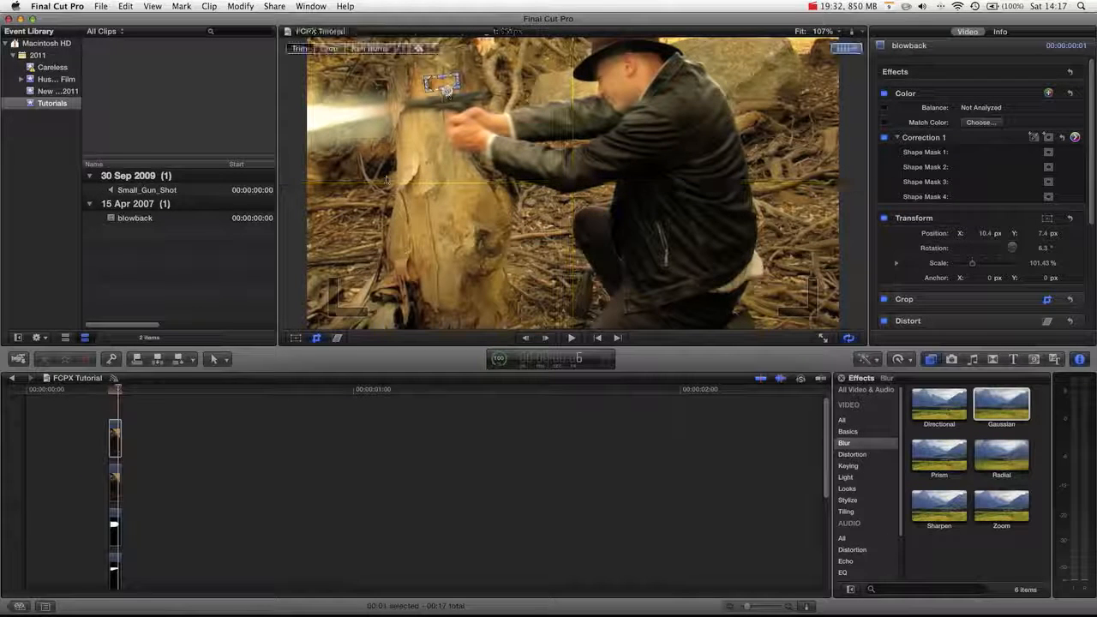
pyautogui.click(298, 337)
pyautogui.moveTo(426, 103); pyautogui.dragTo(421, 101)
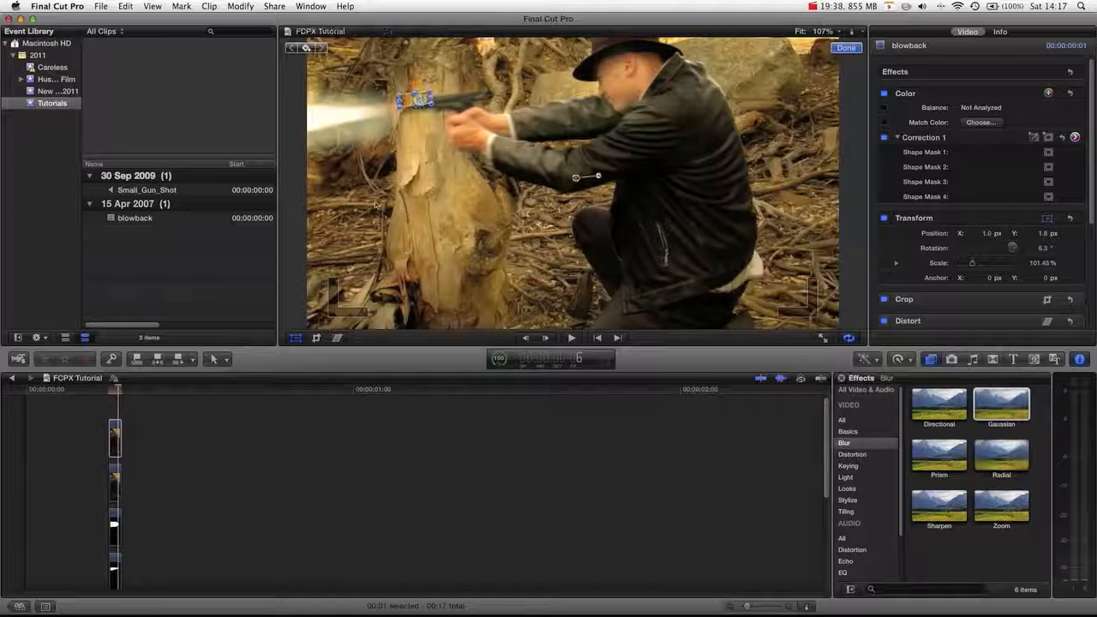
pyautogui.click(171, 433)
pyautogui.moveTo(123, 395)
pyautogui.mouseDown()
pyautogui.moveTo(109, 392)
pyautogui.moveTo(120, 392)
pyautogui.mouseUp()
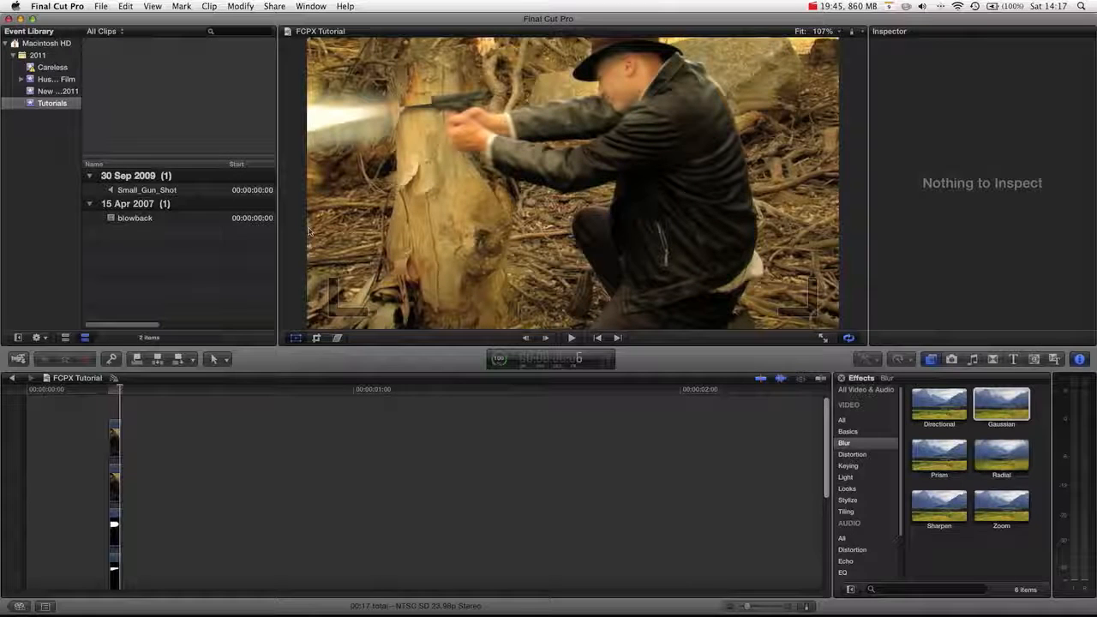
# Step: Move the cropped gun-slide clip slightly further back, to about X 12.1 px, Y 8.4 px
pyautogui.click(112, 467)
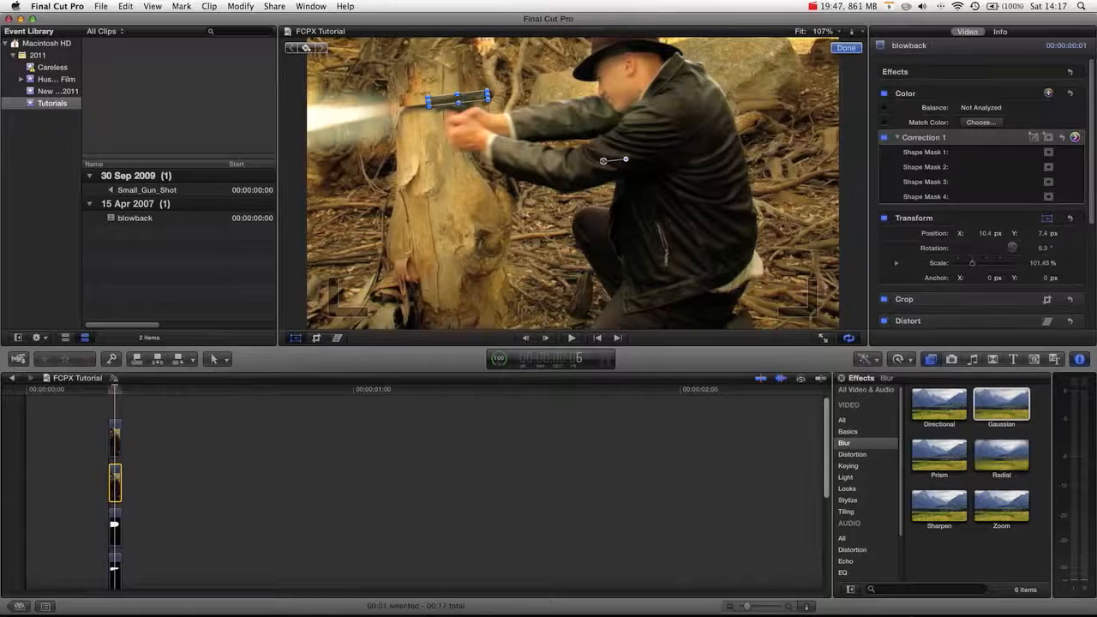
pyautogui.moveTo(480, 100); pyautogui.dragTo(483, 97)
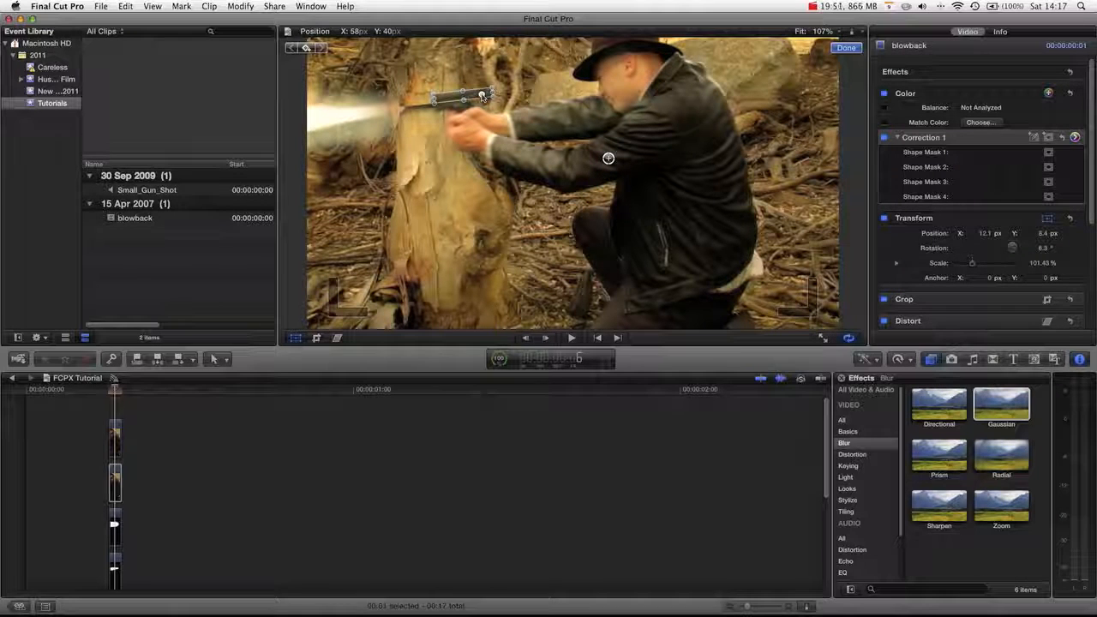
pyautogui.click(118, 439)
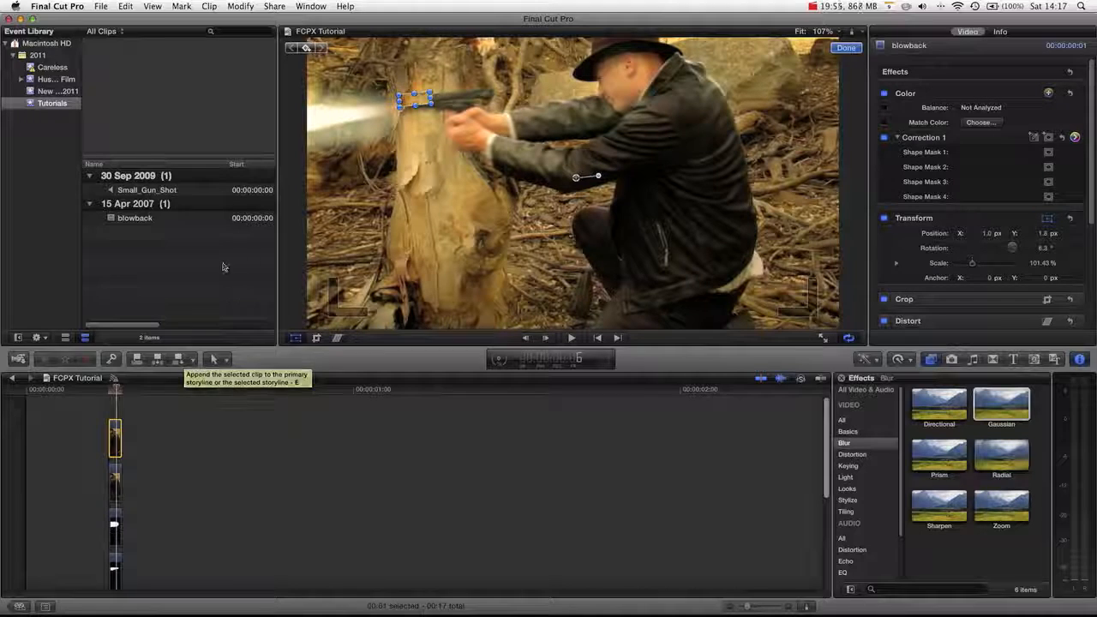
# Step: Combine the two cropped clips into a new compound clip and apply the Directional blur effect to it
pyautogui.moveTo(138, 423); pyautogui.dragTo(102, 486)
pyautogui.rightClick(112, 484)
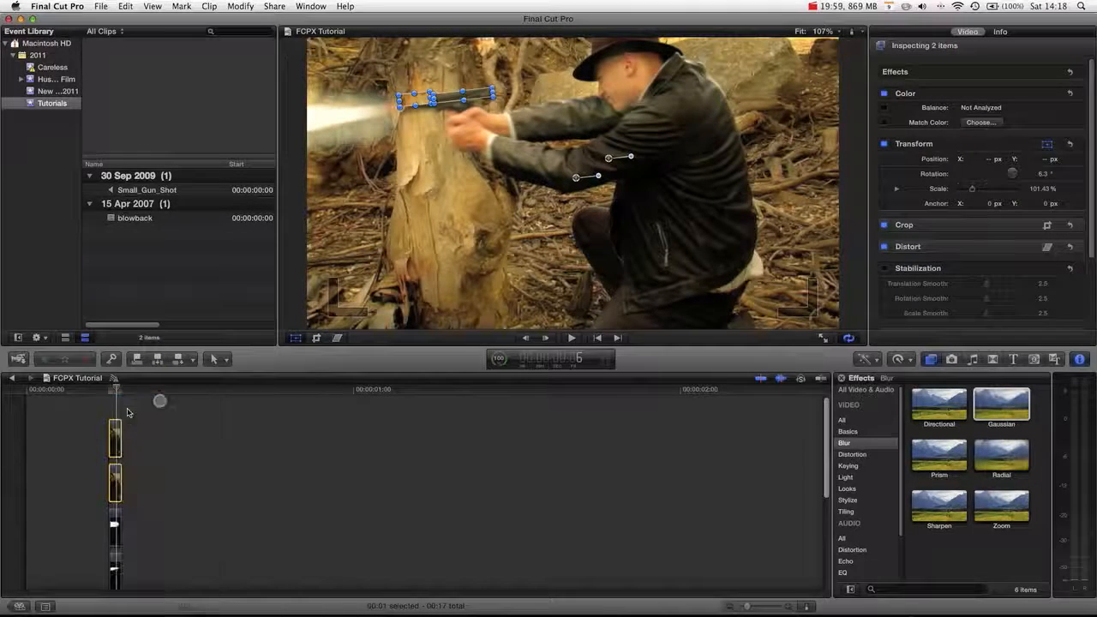
pyautogui.click(160, 400)
pyautogui.moveTo(928, 412); pyautogui.dragTo(114, 484)
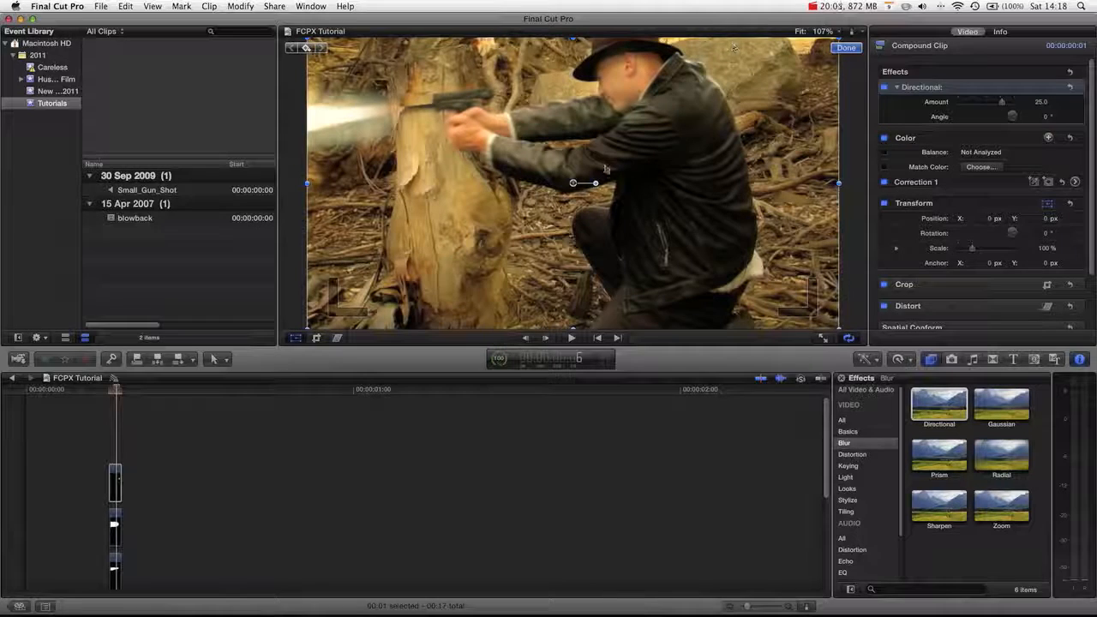
pyautogui.click(846, 48)
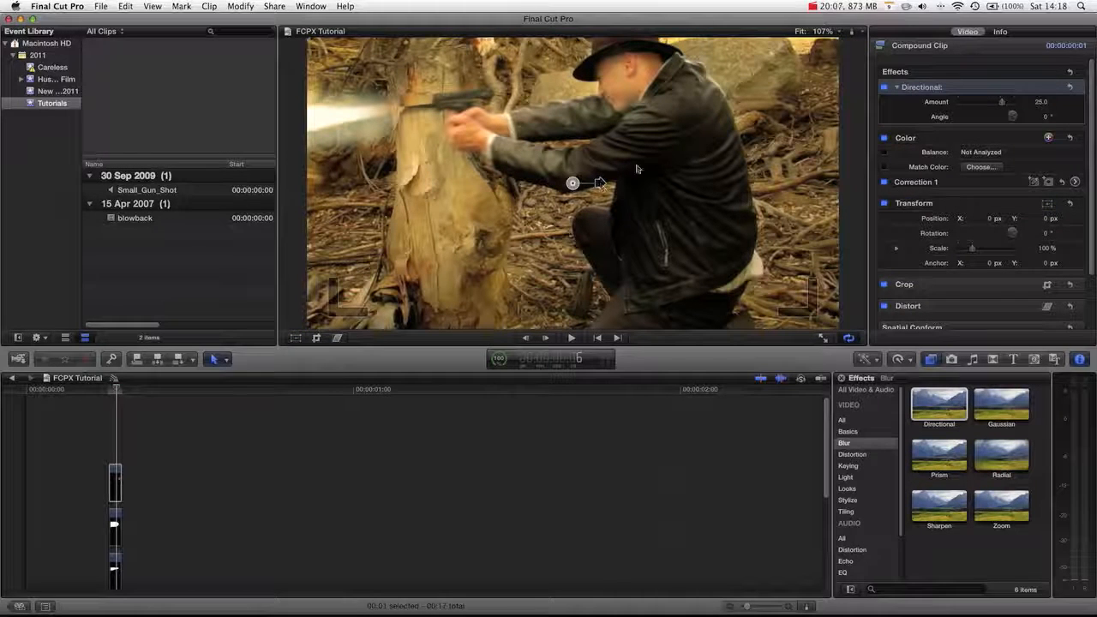
# Step: Adjust the compound clip's Directional blur to an amount of about 158.1 at an angle of about 196.8°
pyautogui.moveTo(602, 184); pyautogui.dragTo(643, 160)
pyautogui.moveTo(564, 188); pyautogui.dragTo(456, 218)
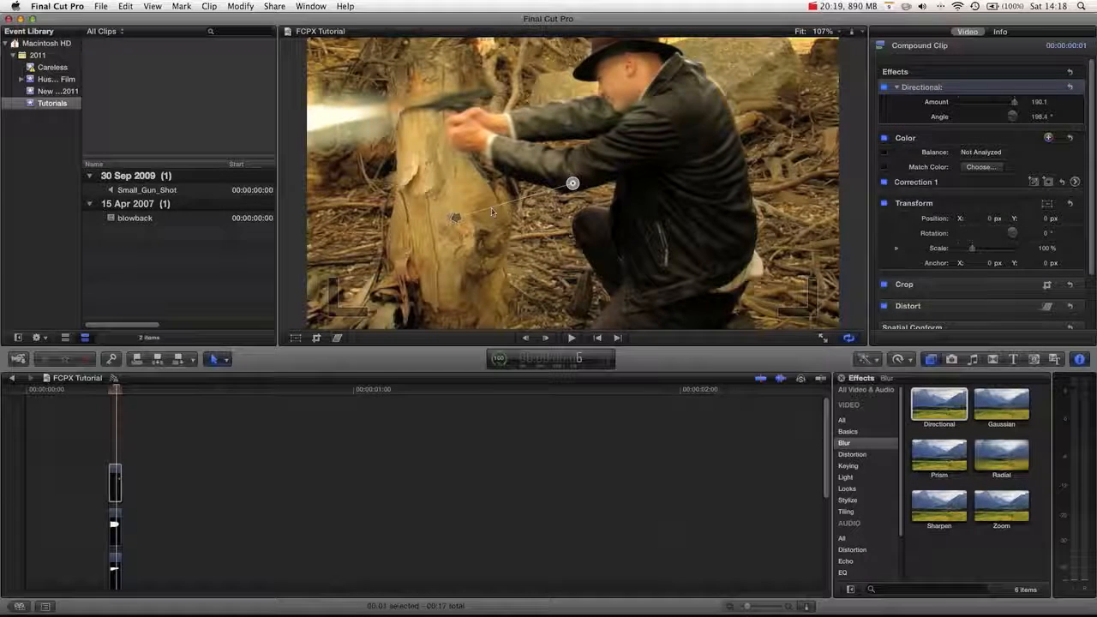
pyautogui.moveTo(456, 218); pyautogui.dragTo(474, 212)
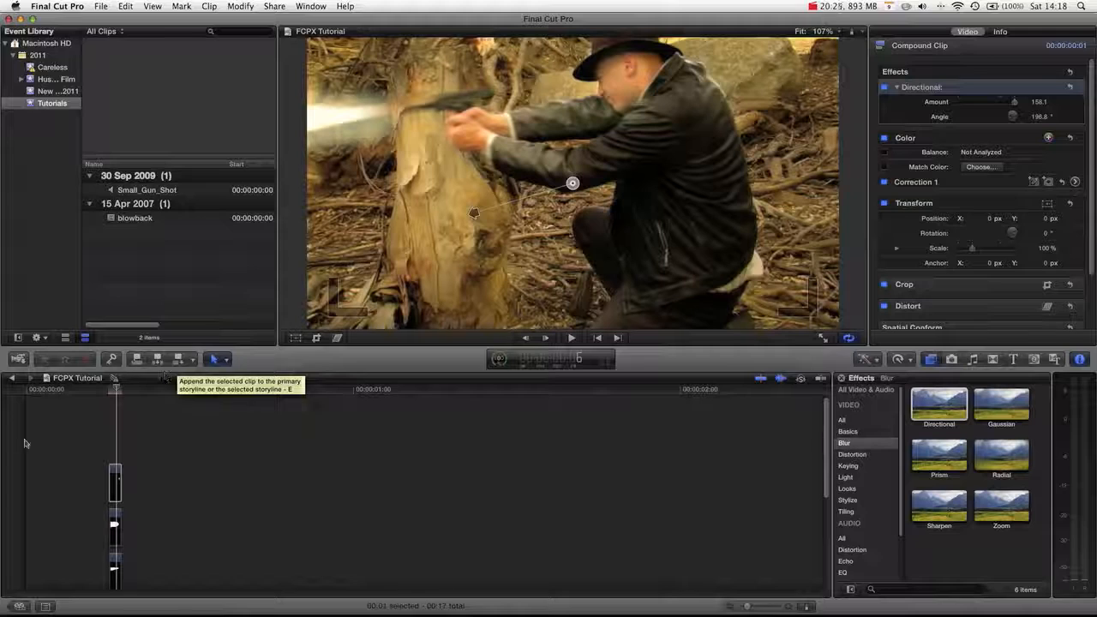
pyautogui.click(115, 483)
pyautogui.moveTo(119, 390)
pyautogui.mouseDown()
pyautogui.moveTo(134, 387)
pyautogui.moveTo(72, 388)
pyautogui.moveTo(126, 384)
pyautogui.moveTo(116, 387)
pyautogui.mouseUp()
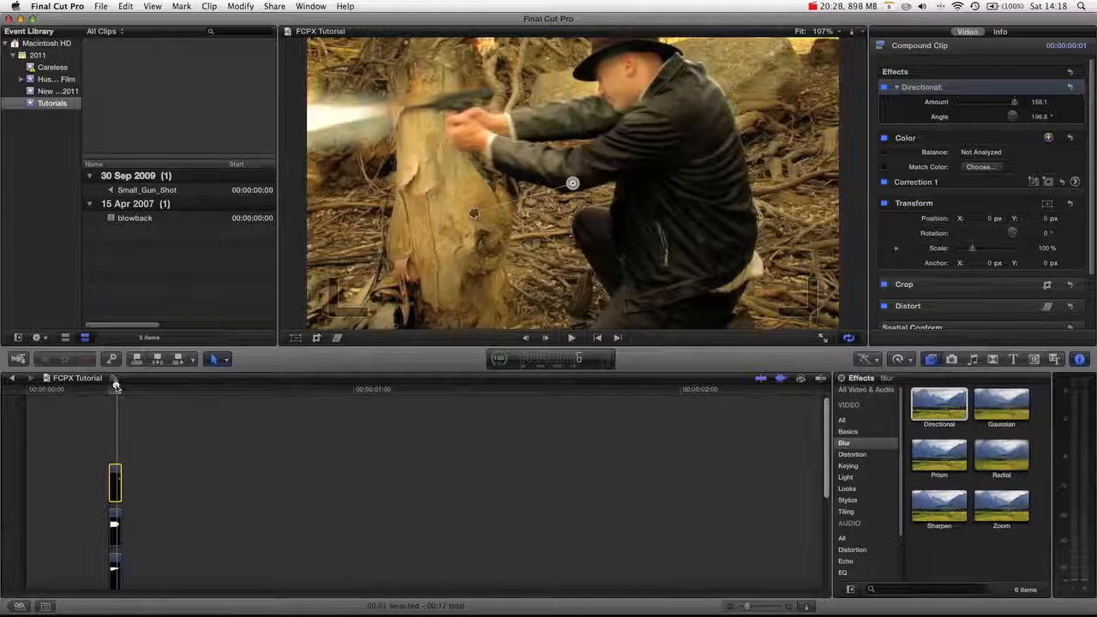
# Step: Break the blurred compound clip apart into its separate cropped clips
pyautogui.rightClick(114, 473)
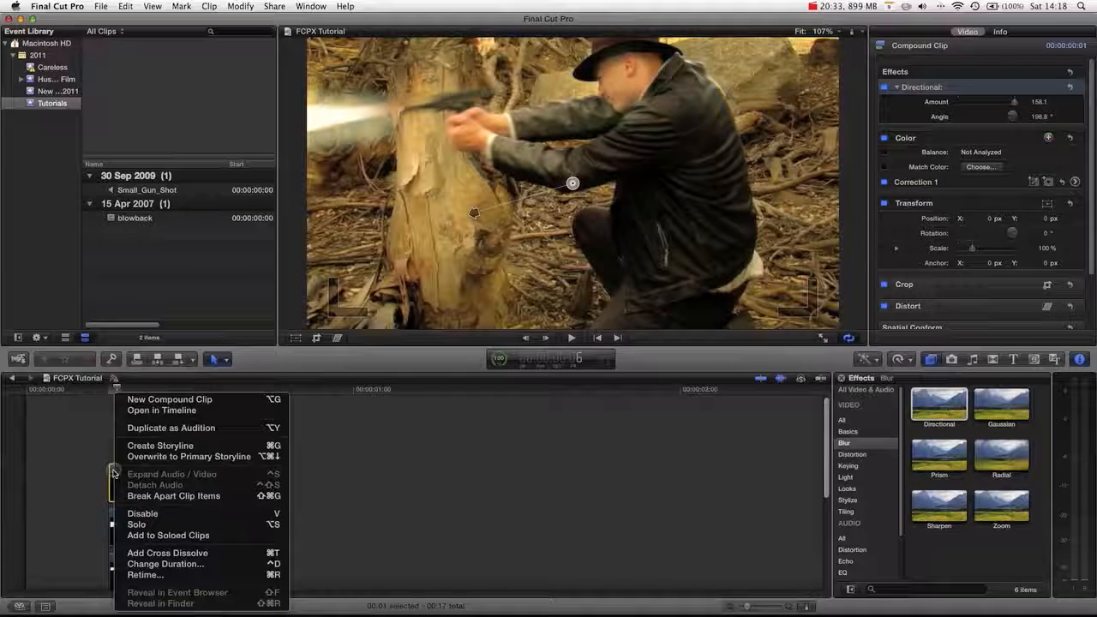
pyautogui.click(180, 496)
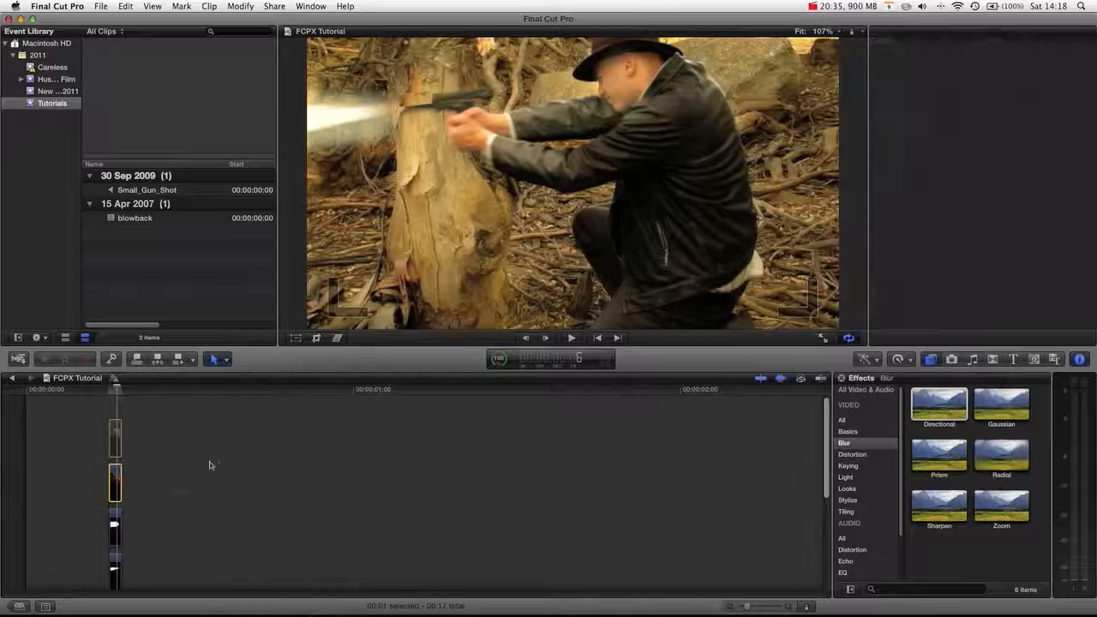
pyautogui.click(155, 446)
# Step: Turn only the small patch clip into a compound clip and give it a strengthened, angled Directional blur
pyautogui.click(116, 434)
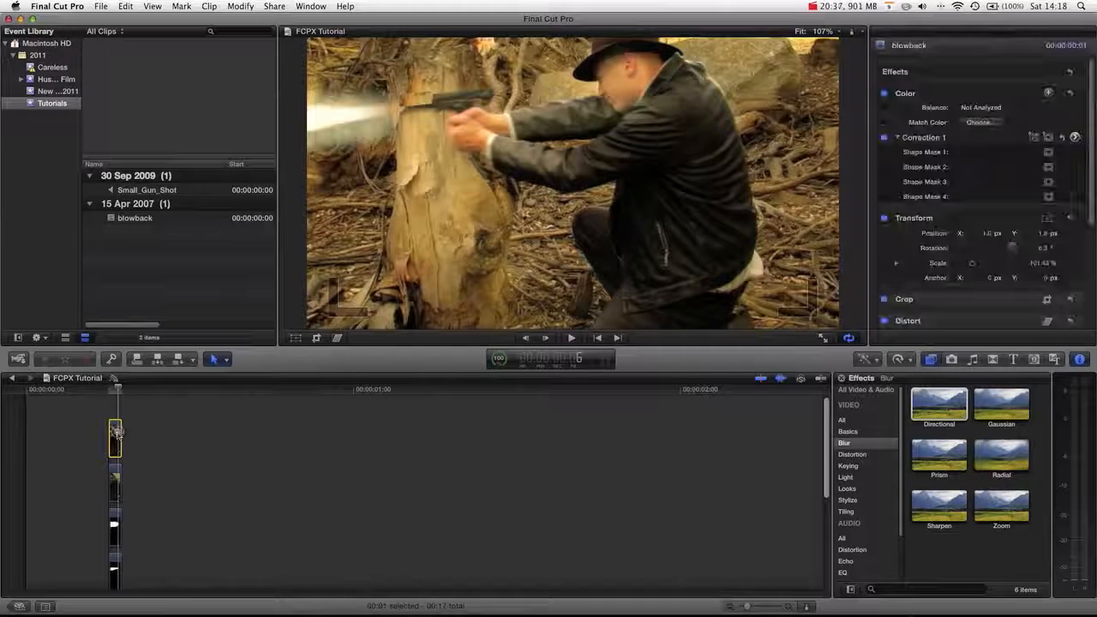
pyautogui.rightClick(117, 435)
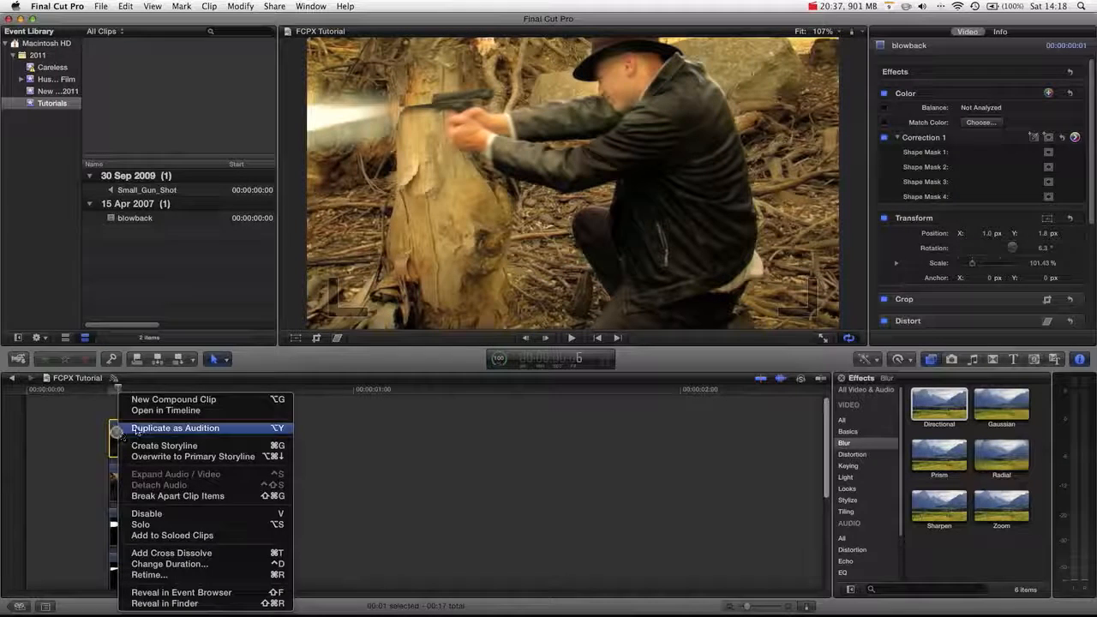
pyautogui.click(176, 400)
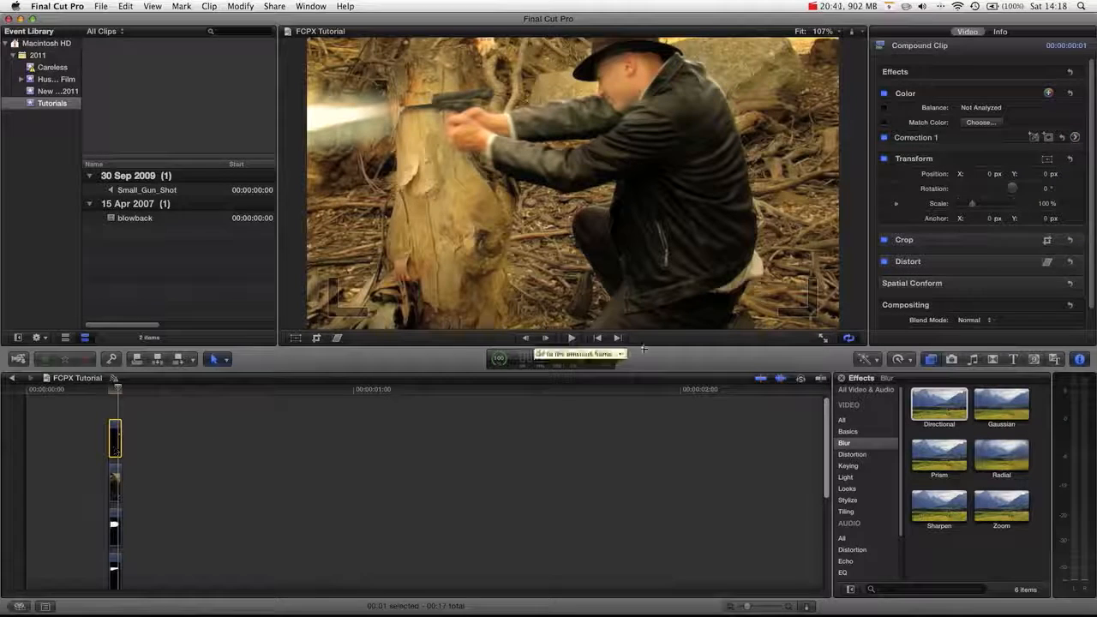
pyautogui.moveTo(939, 405); pyautogui.dragTo(116, 437)
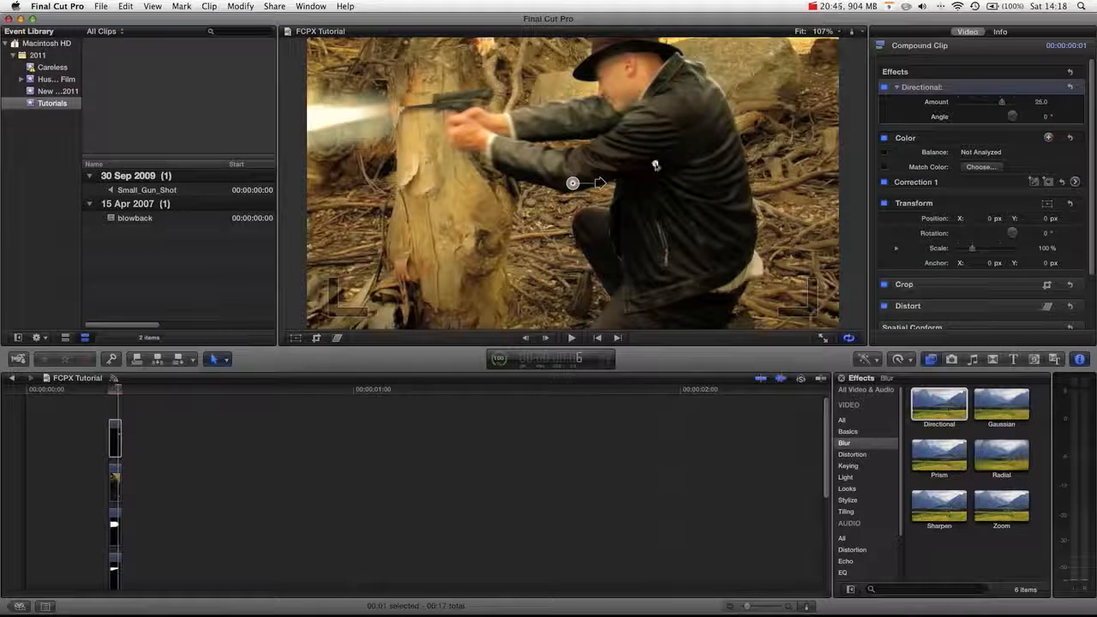
pyautogui.moveTo(627, 178); pyautogui.dragTo(804, 125)
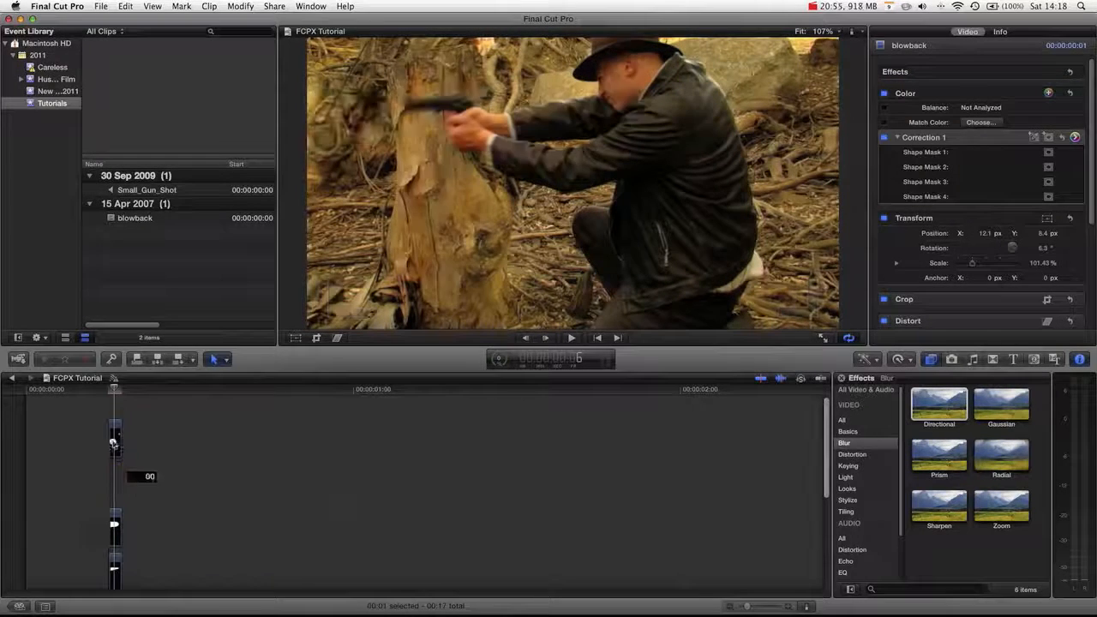
# Step: Move the cropped gun-slide clip above the blurred patch clip and turn it into its own compound clip
pyautogui.moveTo(112, 459); pyautogui.dragTo(116, 414)
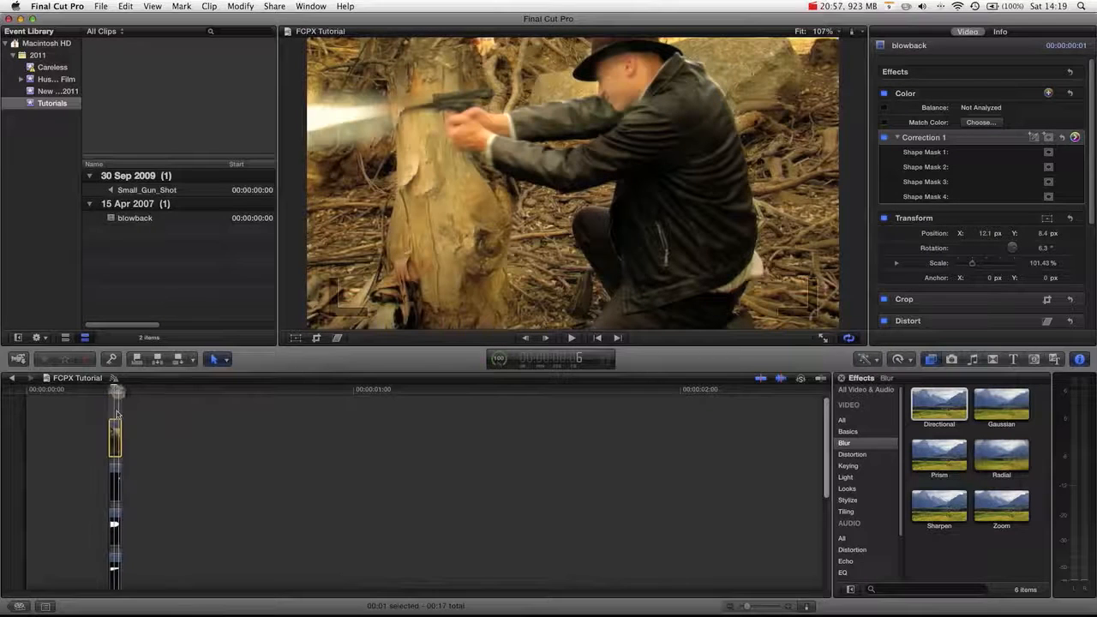
pyautogui.rightClick(113, 439)
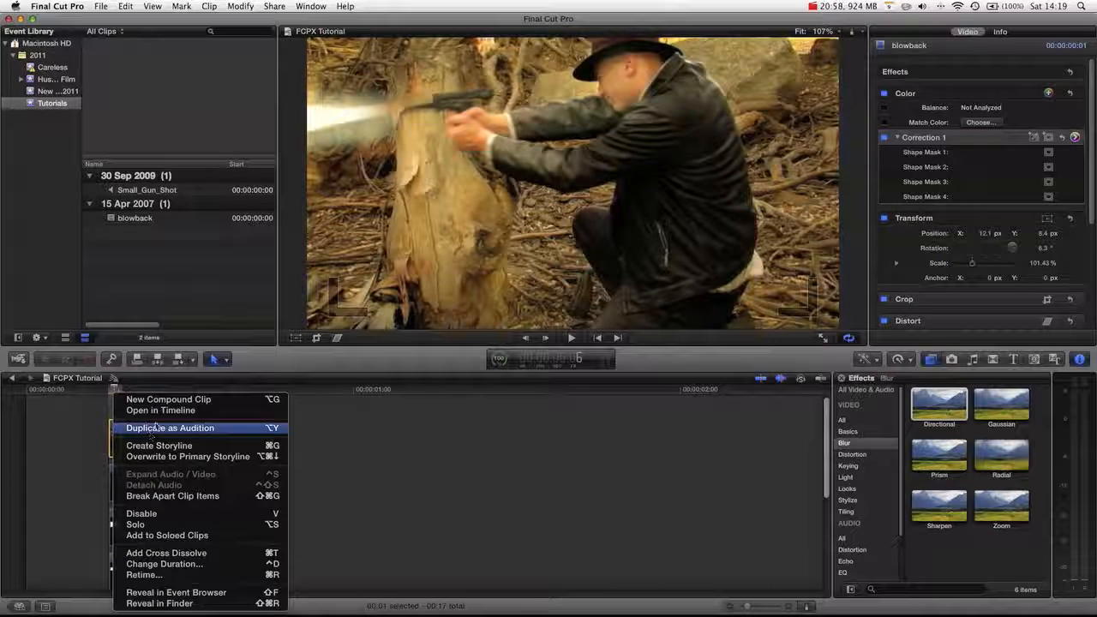
pyautogui.click(163, 399)
# Step: Apply a Directional blur to the gun-slide compound clip with an amount of about 99 and an angle of 14.8°
pyautogui.moveTo(945, 408); pyautogui.dragTo(115, 438)
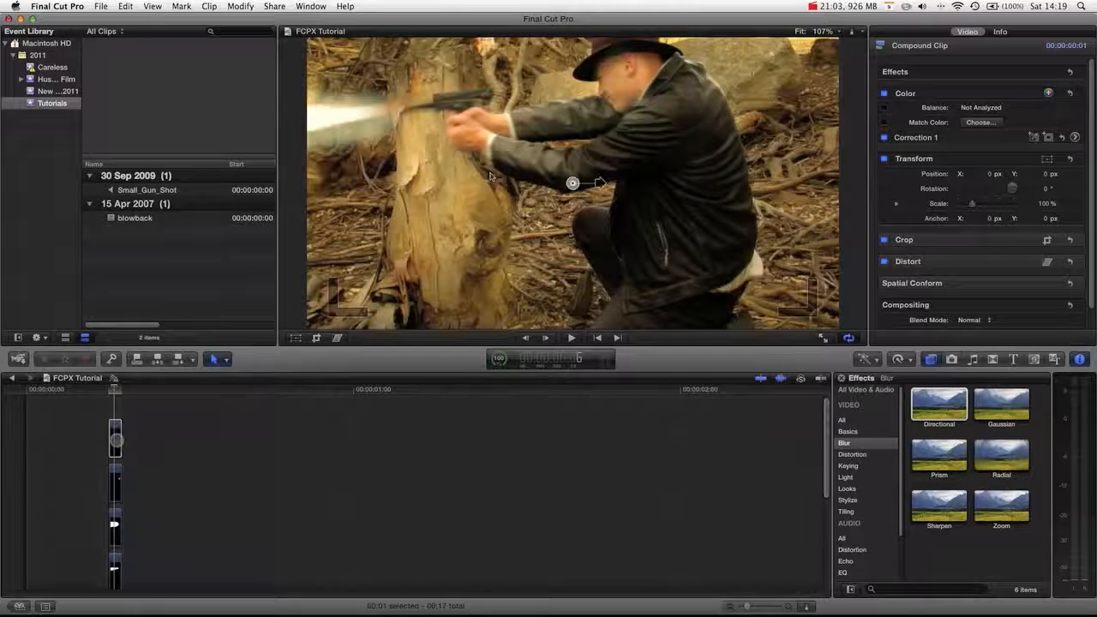
pyautogui.moveTo(600, 182); pyautogui.dragTo(640, 165)
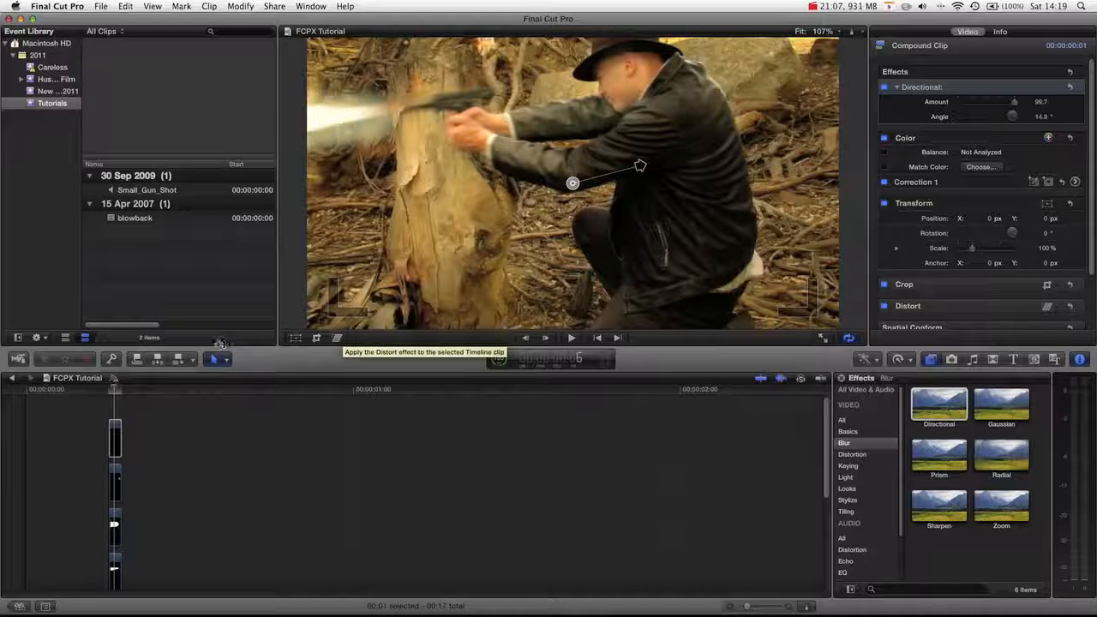
pyautogui.click(106, 390)
pyautogui.moveTo(106, 390); pyautogui.dragTo(60, 390)
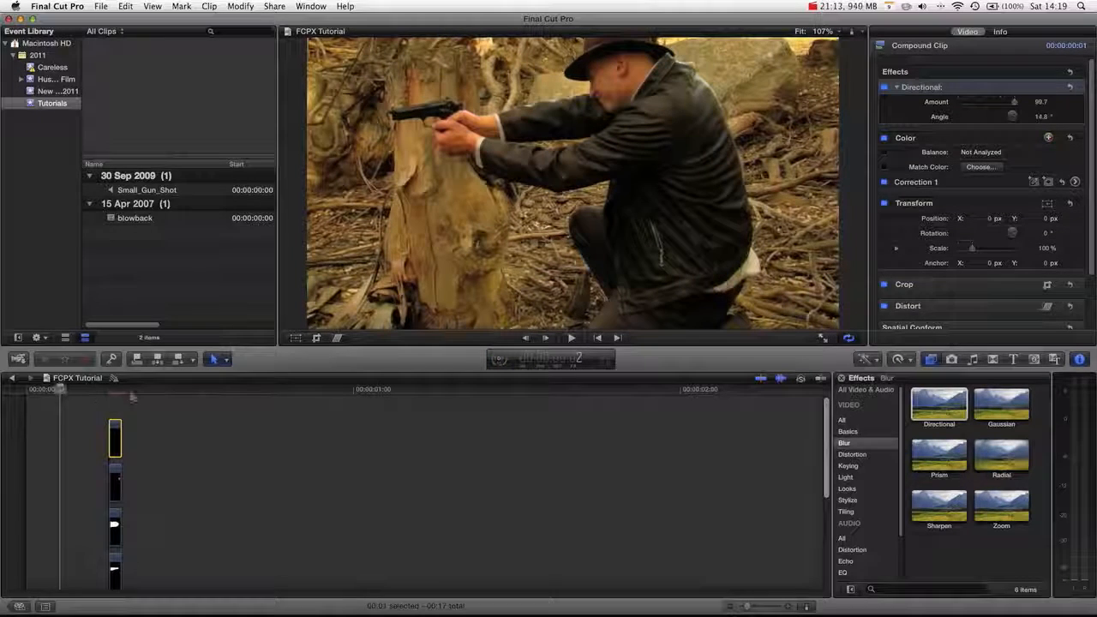
# Step: Add the Small_Gun_Shot sound beneath the main blowback clips, starting just before the muzzle-flash frame
pyautogui.moveTo(151, 419); pyautogui.dragTo(206, 480)
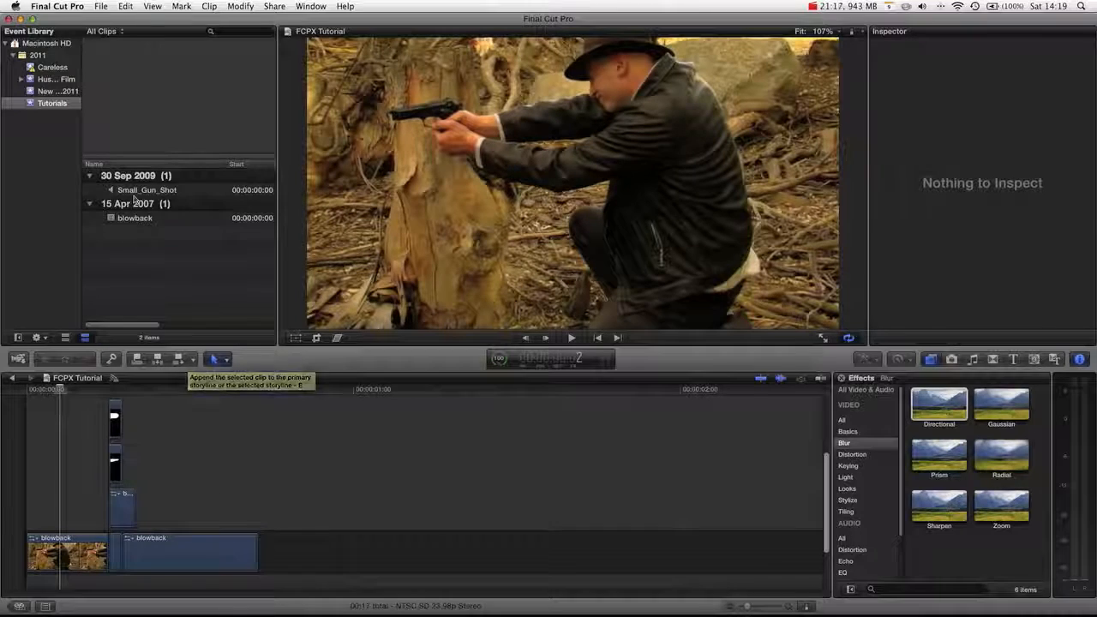
pyautogui.moveTo(136, 192); pyautogui.dragTo(118, 563)
pyautogui.click(283, 521)
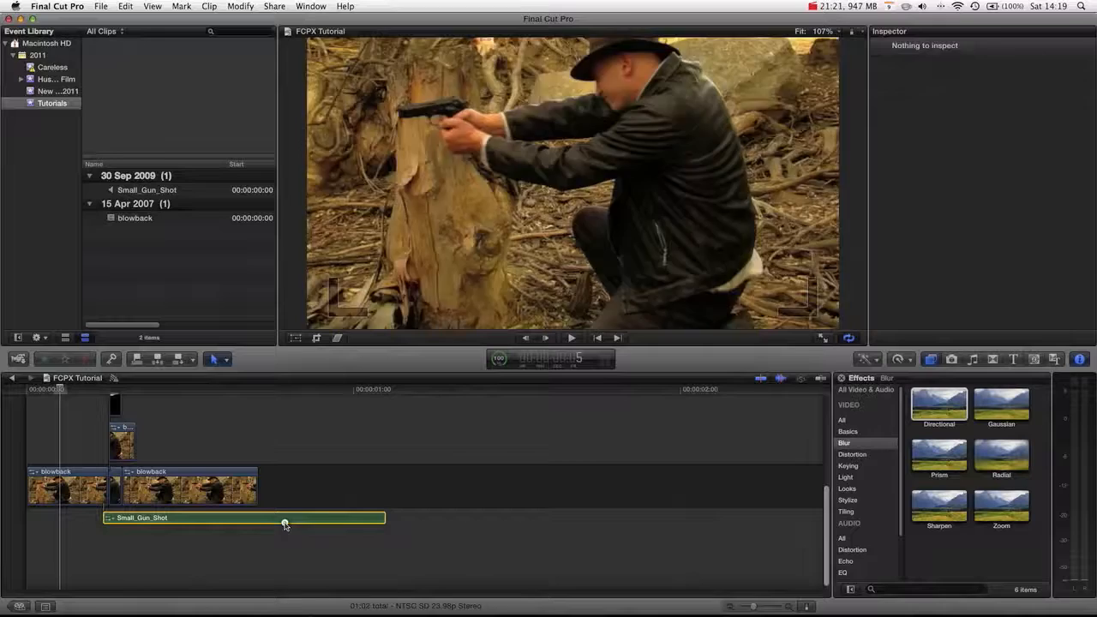
# Step: Switch the timeline clip appearance to show audio waveforms and lower the Small_Gun_Shot clip's volume to -3
pyautogui.click(805, 606)
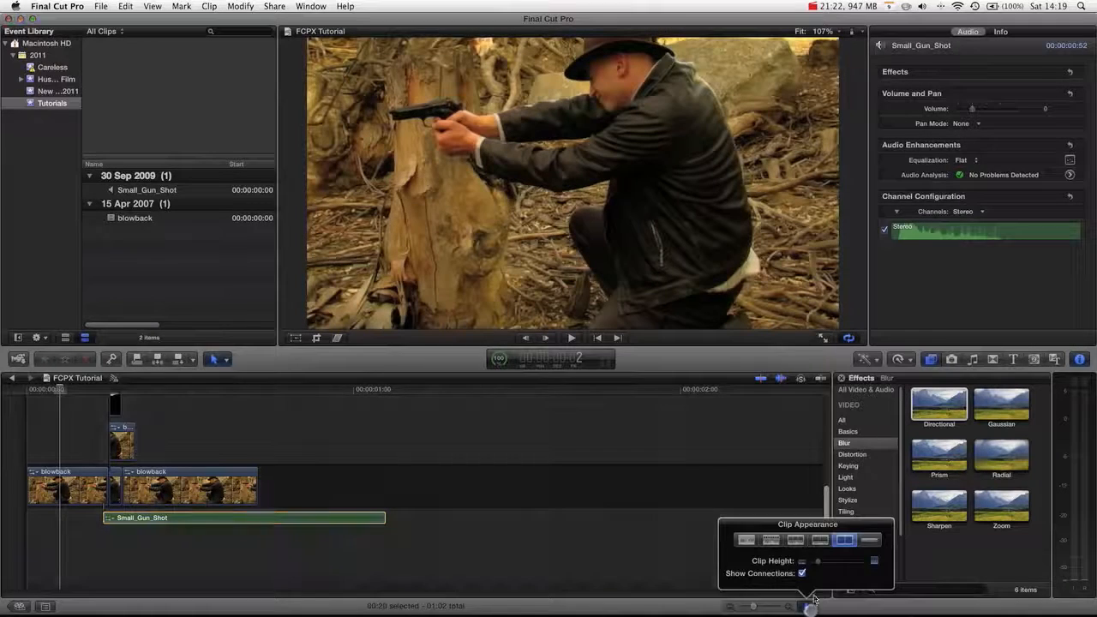
pyautogui.click(795, 540)
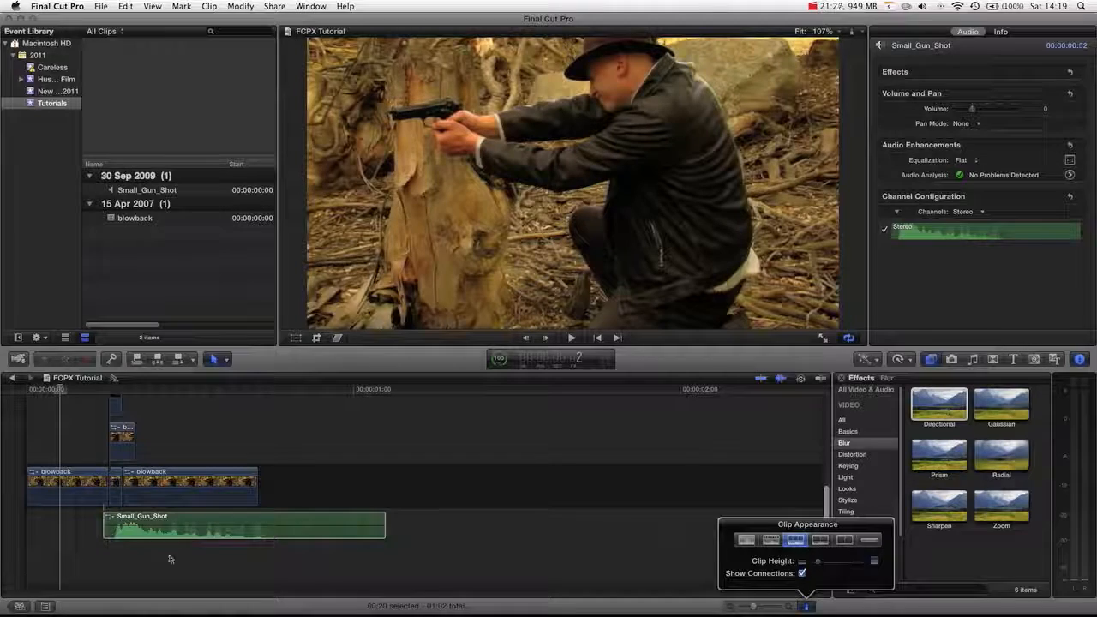
pyautogui.click(139, 533)
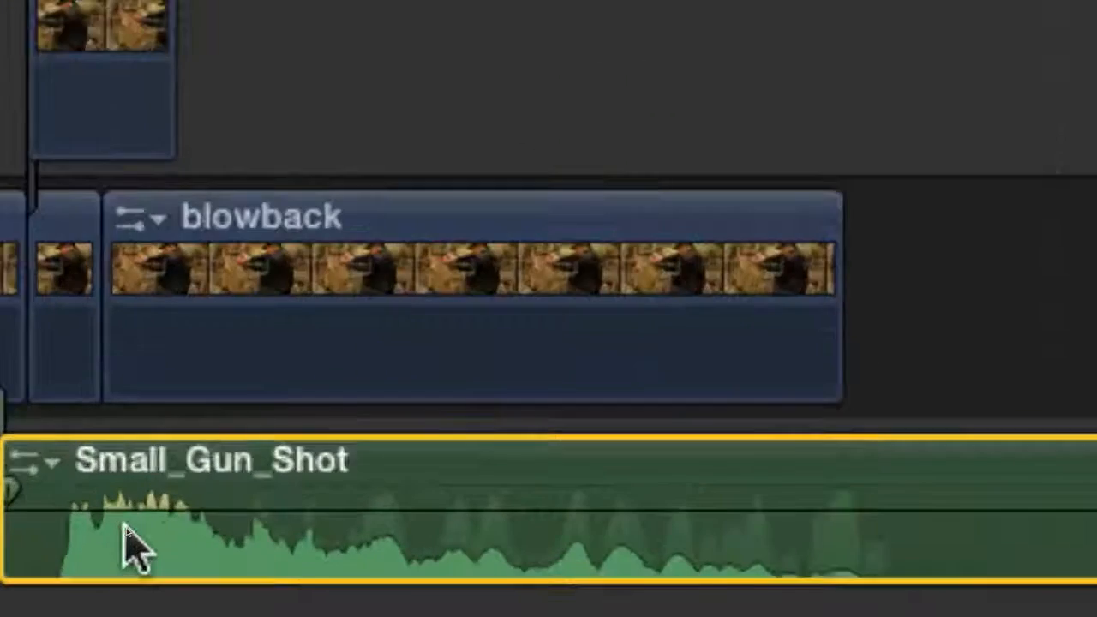
pyautogui.moveTo(129, 526)
pyautogui.moveTo(138, 511); pyautogui.dragTo(136, 517)
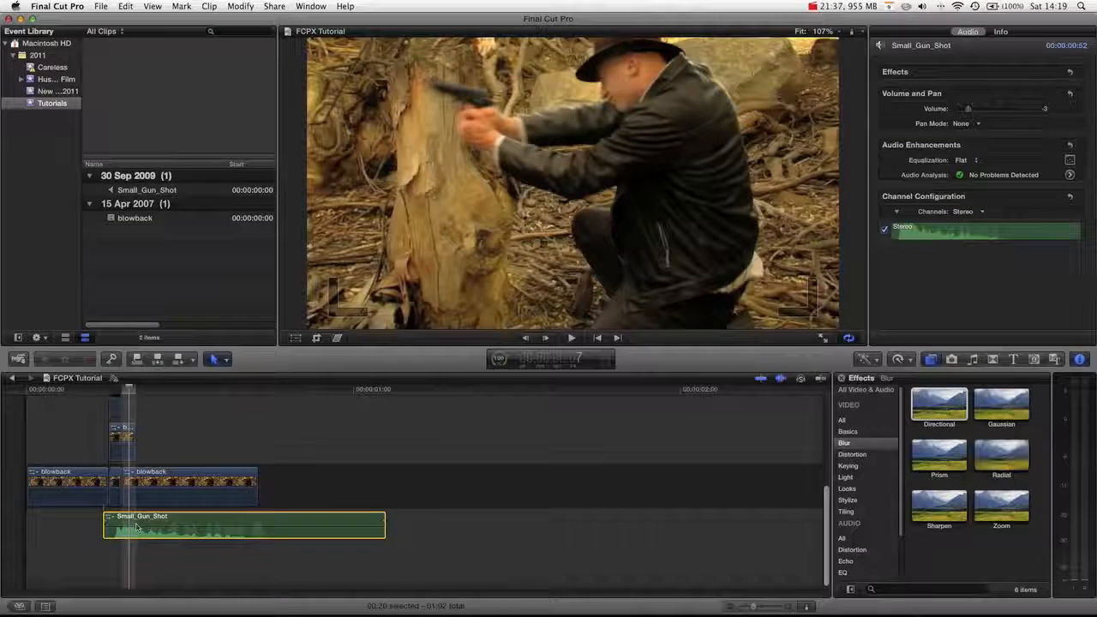
# Step: Shift the Small_Gun_Shot clip slightly earlier beneath the blowback clips and play the sequence from the start to check the sync
pyautogui.moveTo(119, 533); pyautogui.dragTo(112, 531)
pyautogui.moveTo(105, 393); pyautogui.dragTo(29, 393)
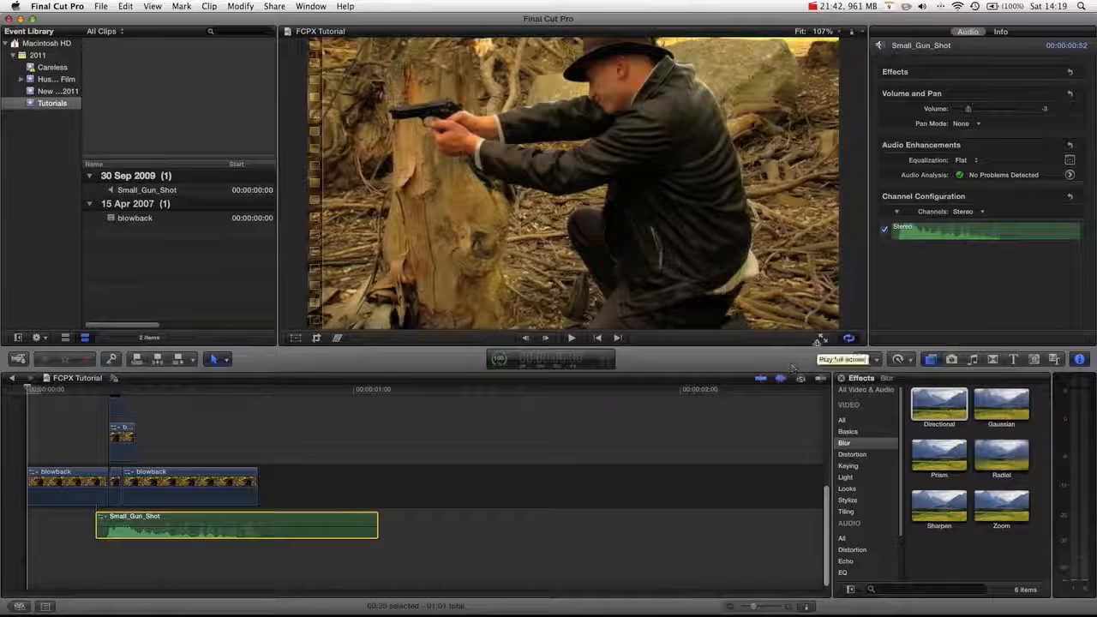
pyautogui.press('space')
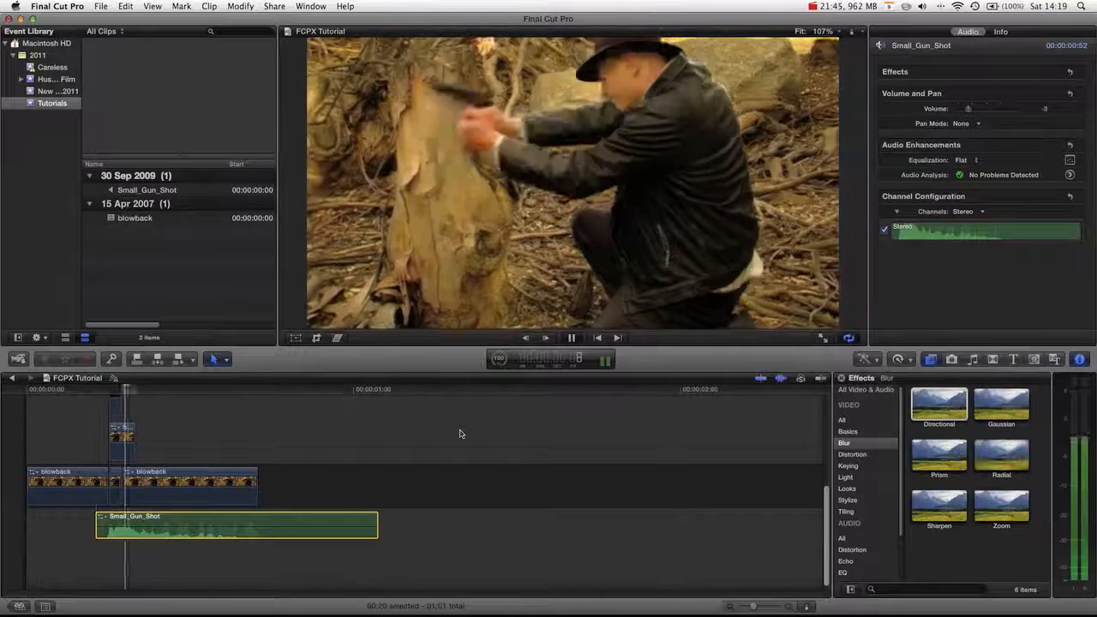
pyautogui.press('space')
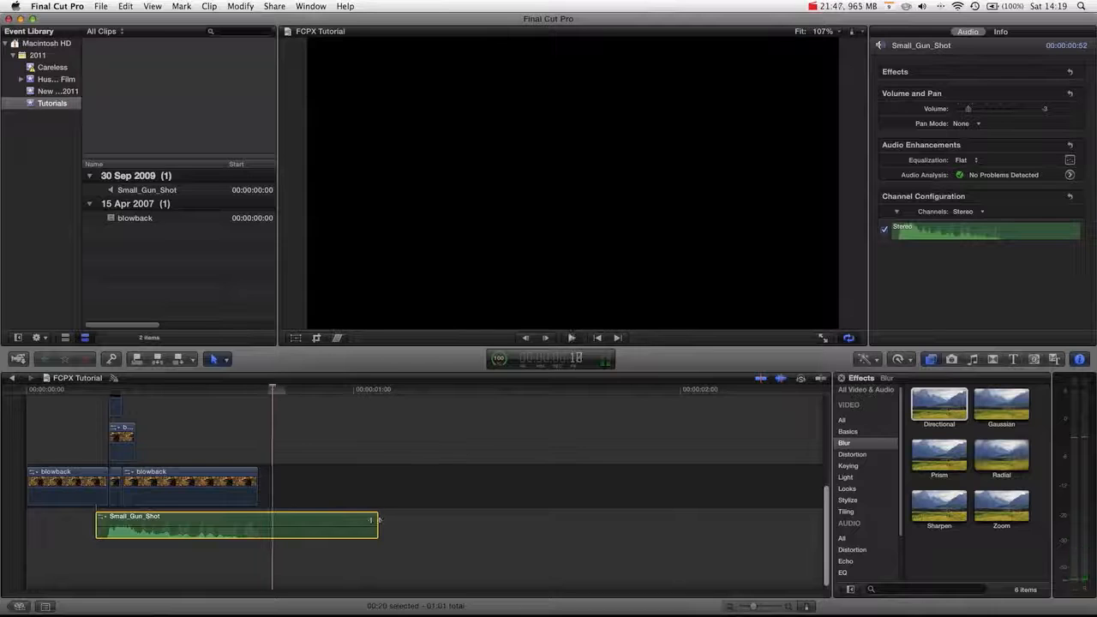
# Step: Trim the end of the Small_Gun_Shot clip to the end of the last blowback clip and play the sequence back
pyautogui.moveTo(360, 519); pyautogui.dragTo(256, 521)
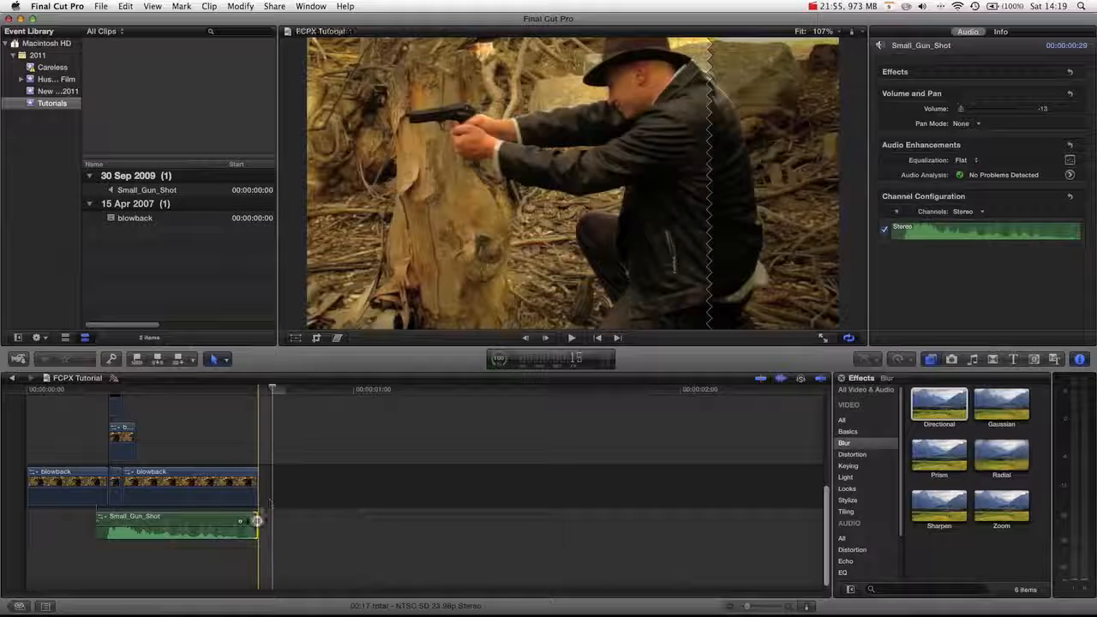
pyautogui.click(257, 391)
pyautogui.click(187, 422)
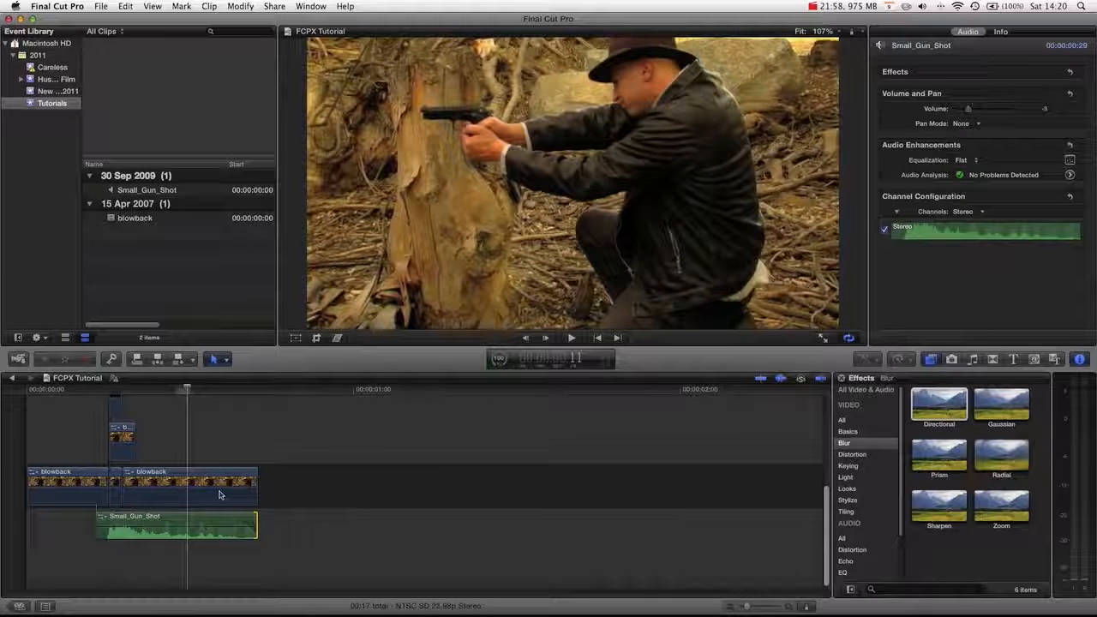
pyautogui.click(62, 391)
pyautogui.press('space')
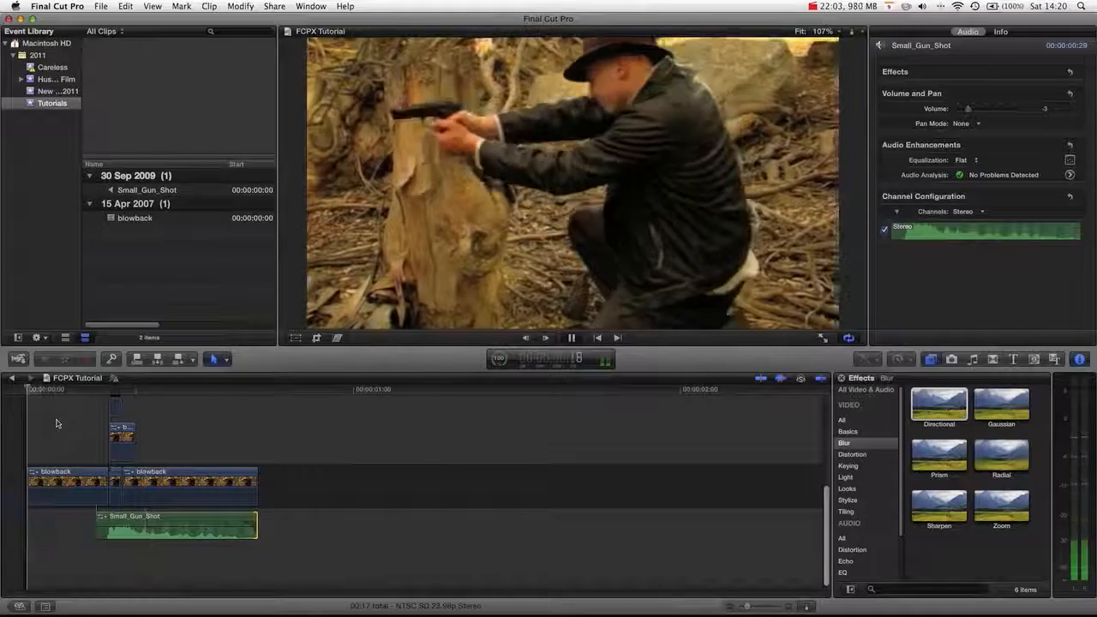
pyautogui.press('space')
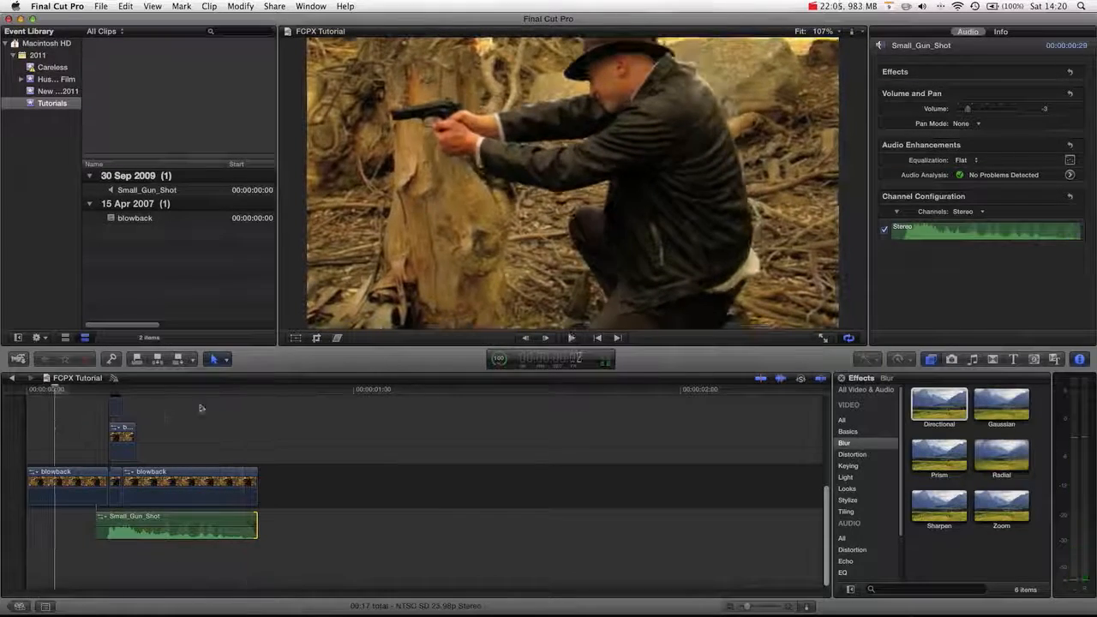
pyautogui.moveTo(84, 390); pyautogui.dragTo(116, 394)
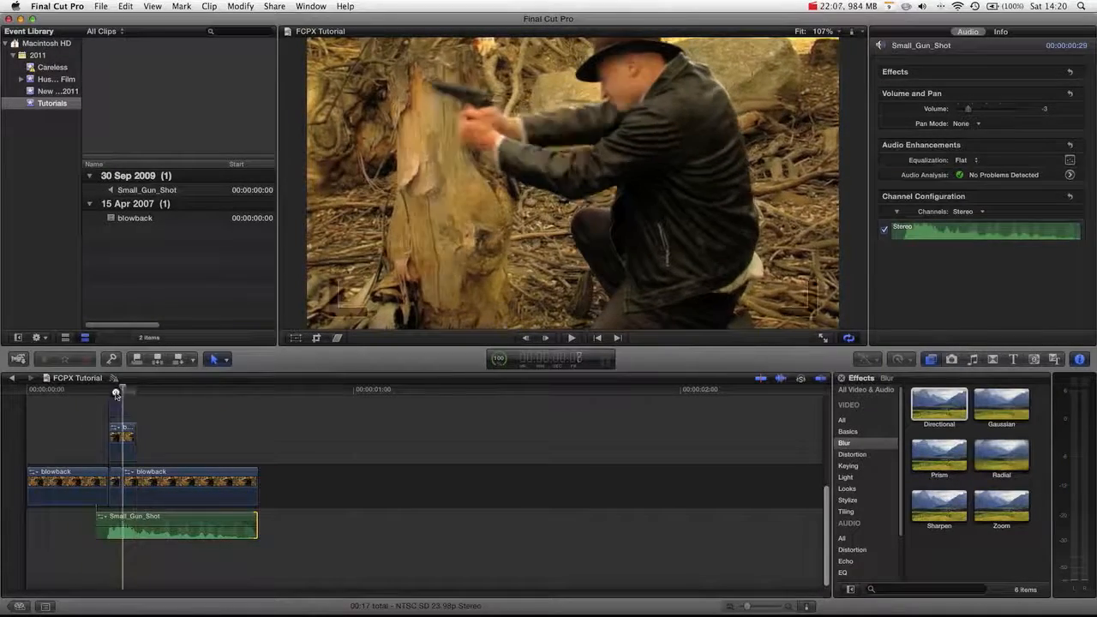
# Step: Combine all the video layers and the gunshot sound into a single compound clip and play it back
pyautogui.scroll(10, 169, 525)
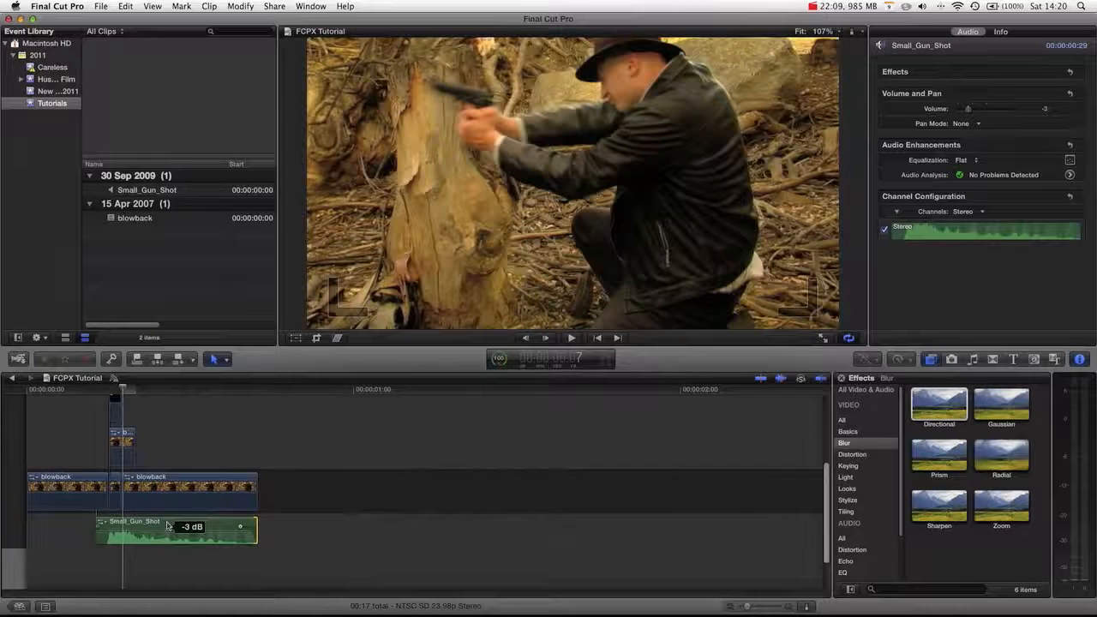
pyautogui.moveTo(99, 430); pyautogui.dragTo(169, 537)
pyautogui.click(221, 567)
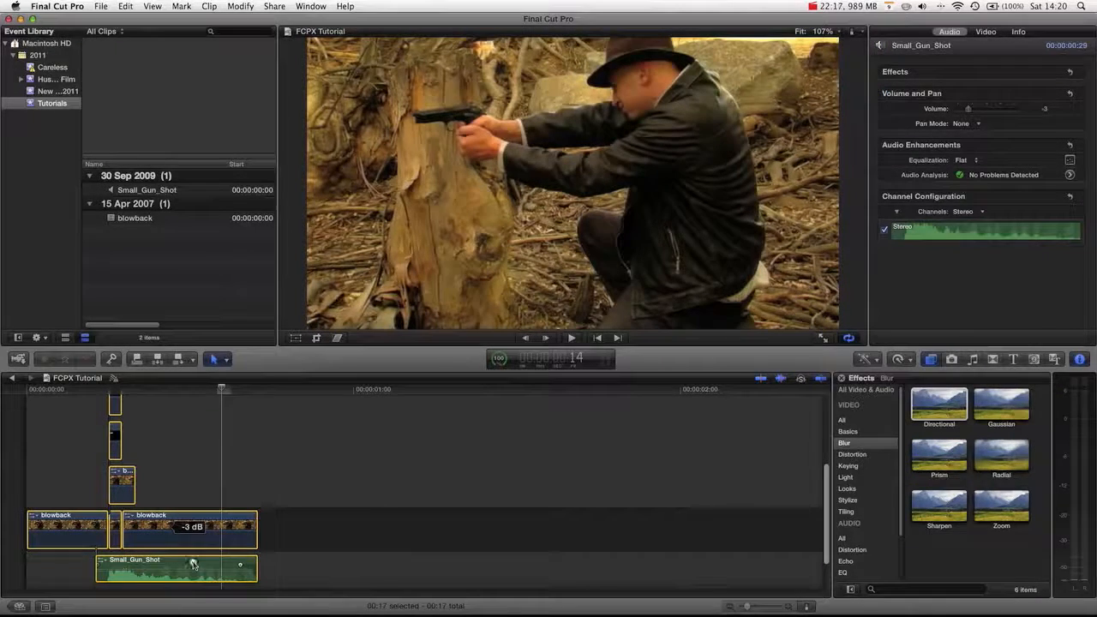
pyautogui.rightClick(193, 565)
pyautogui.click(248, 399)
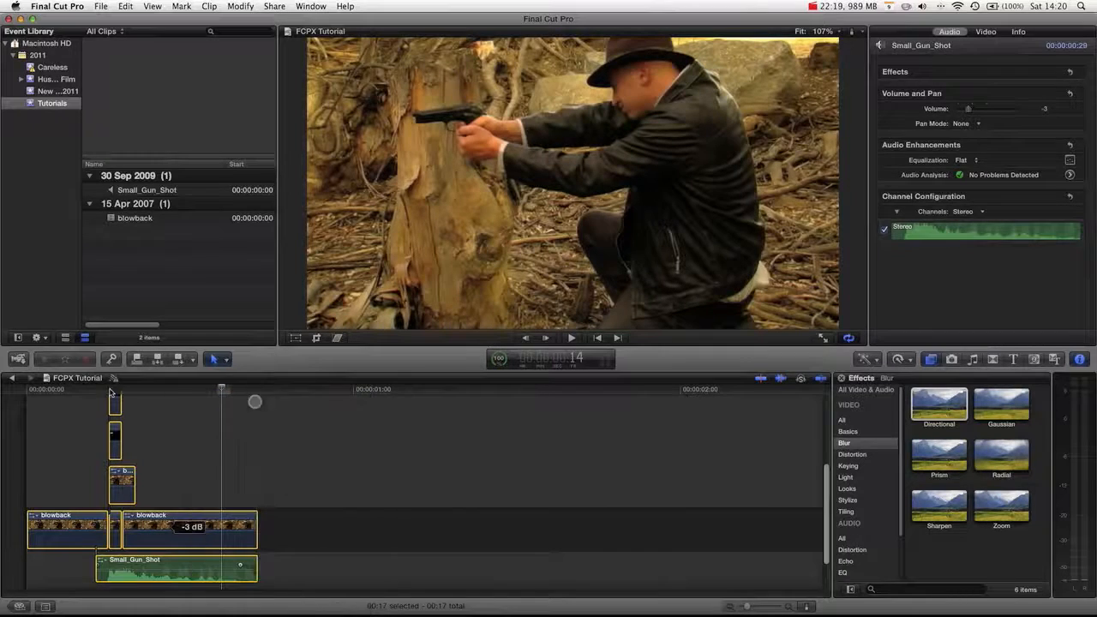
pyautogui.moveTo(83, 395); pyautogui.dragTo(165, 402)
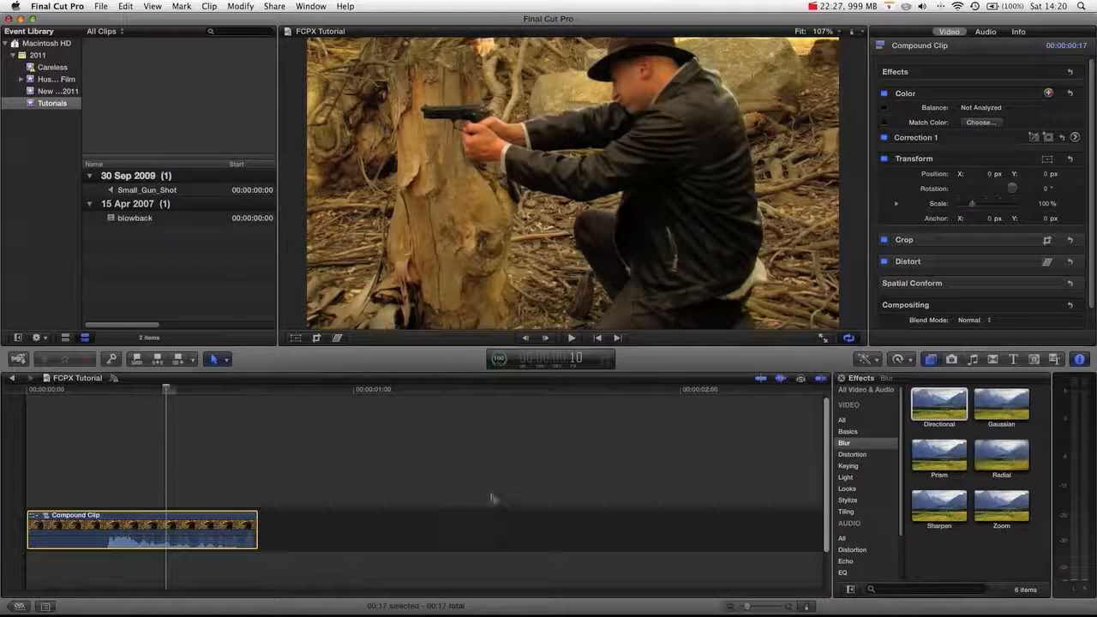
pyautogui.press('space')
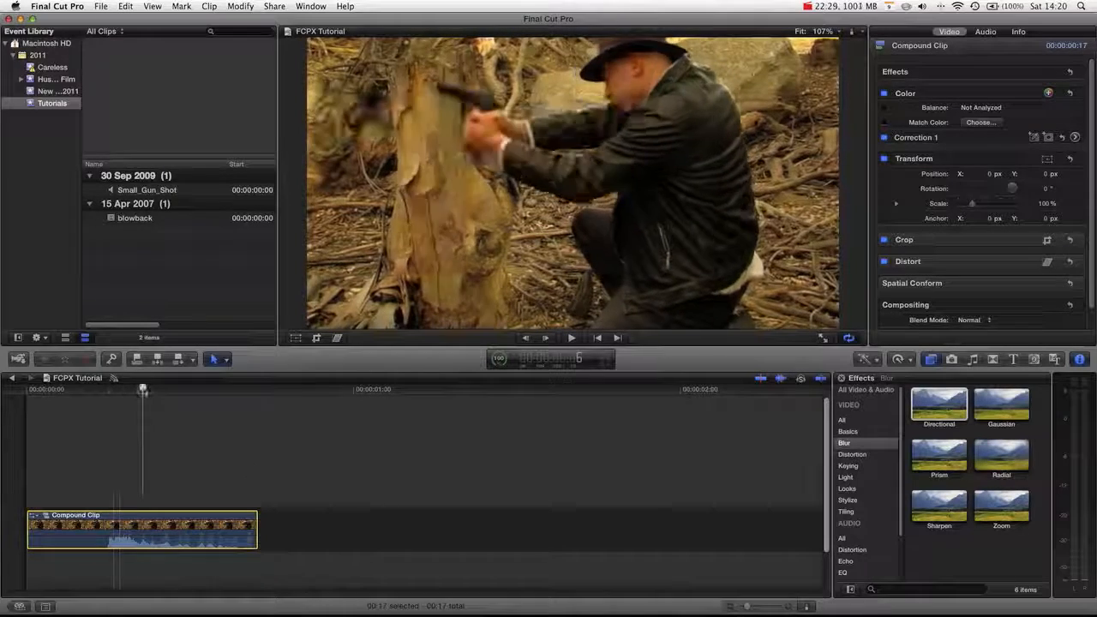
pyautogui.press('space')
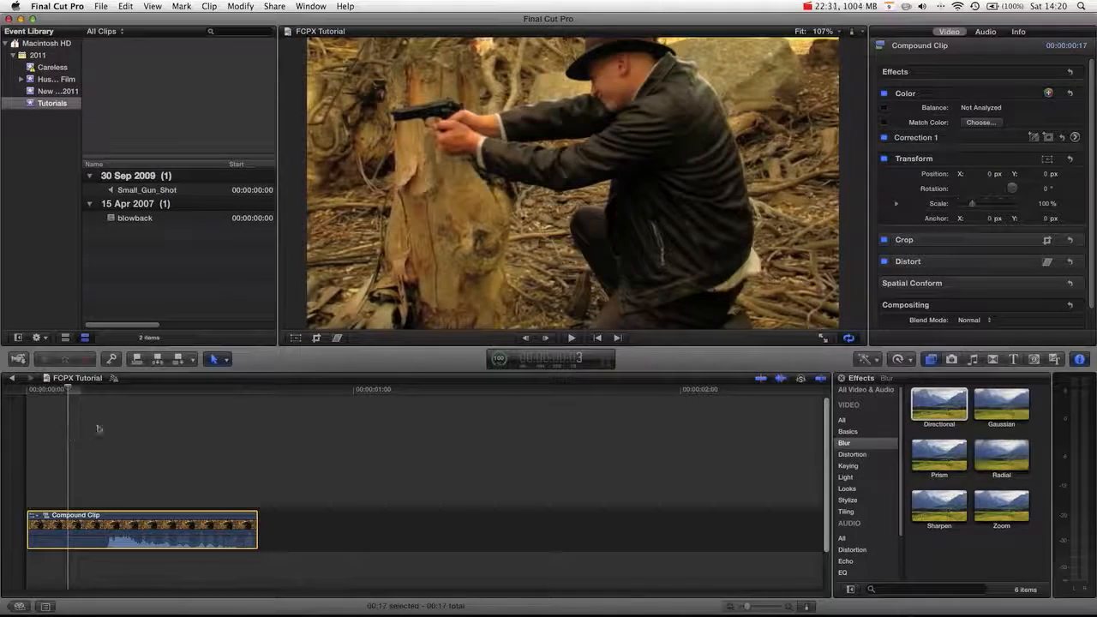
# Step: Open the new compound clip and set the timeline clip appearance to show only clip labels
pyautogui.doubleClick(130, 522)
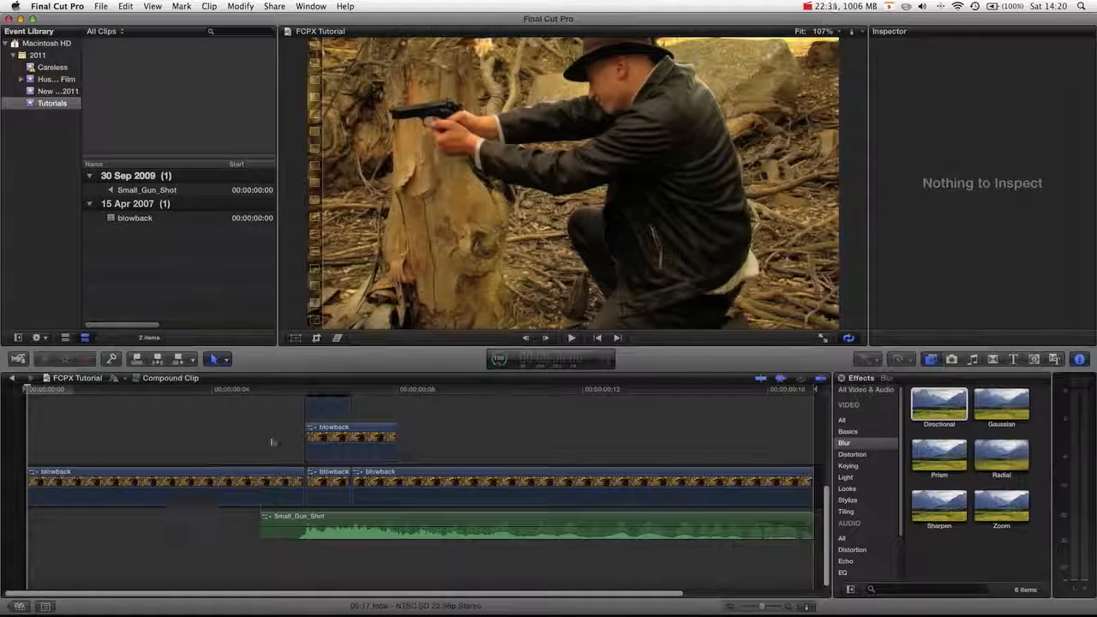
pyautogui.press('space')
pyautogui.moveTo(557, 395); pyautogui.dragTo(355, 418)
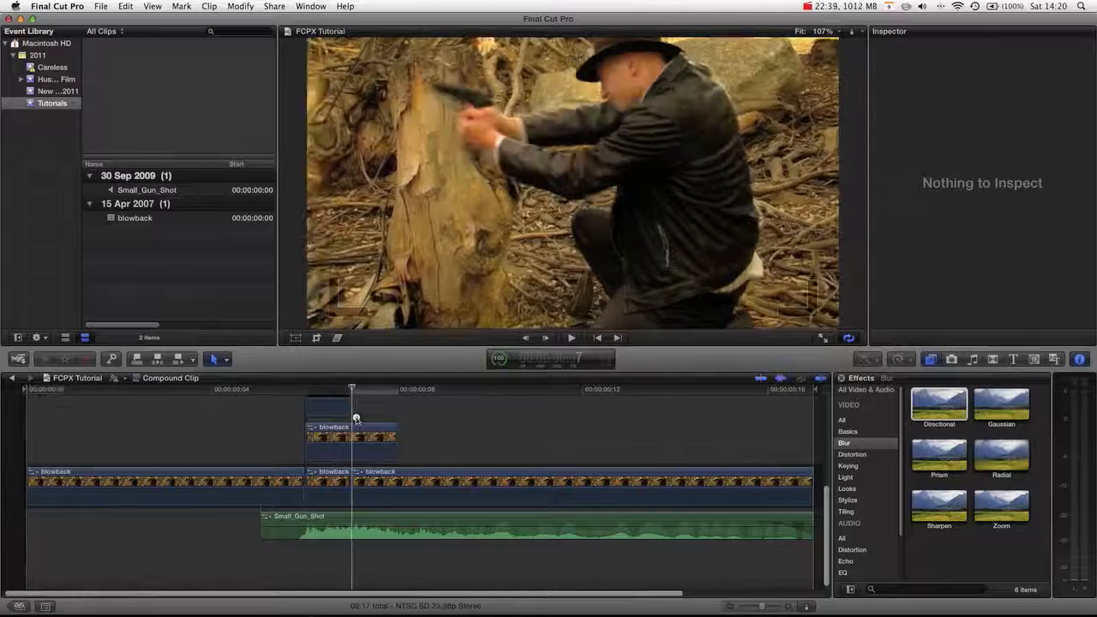
pyautogui.scroll(10, 395, 457)
pyautogui.scroll(-10, 377, 462)
pyautogui.click(807, 607)
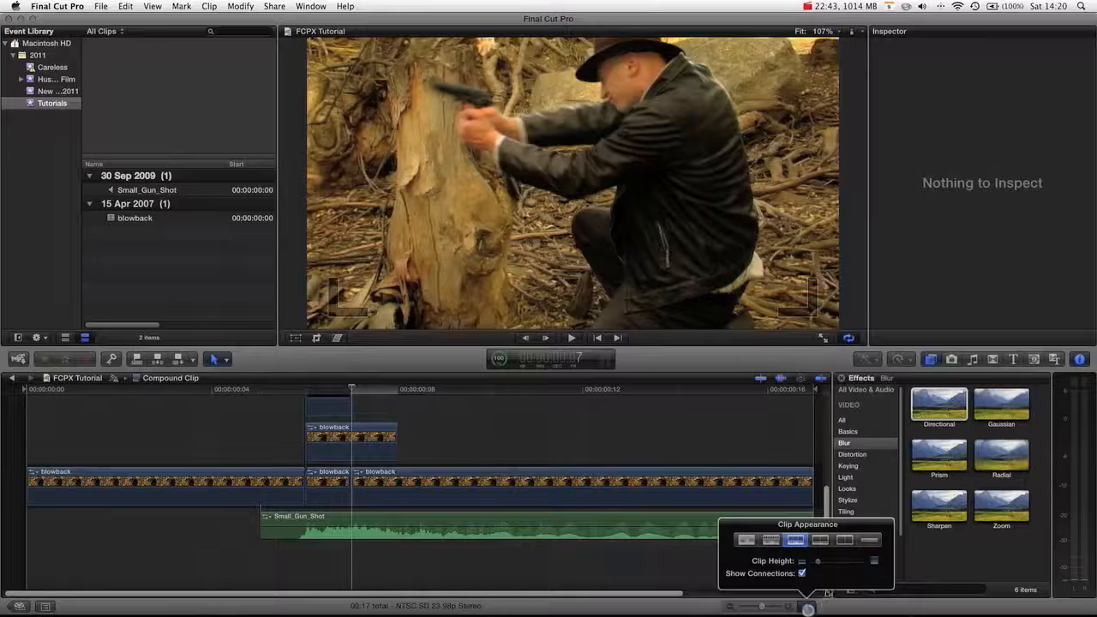
pyautogui.click(870, 539)
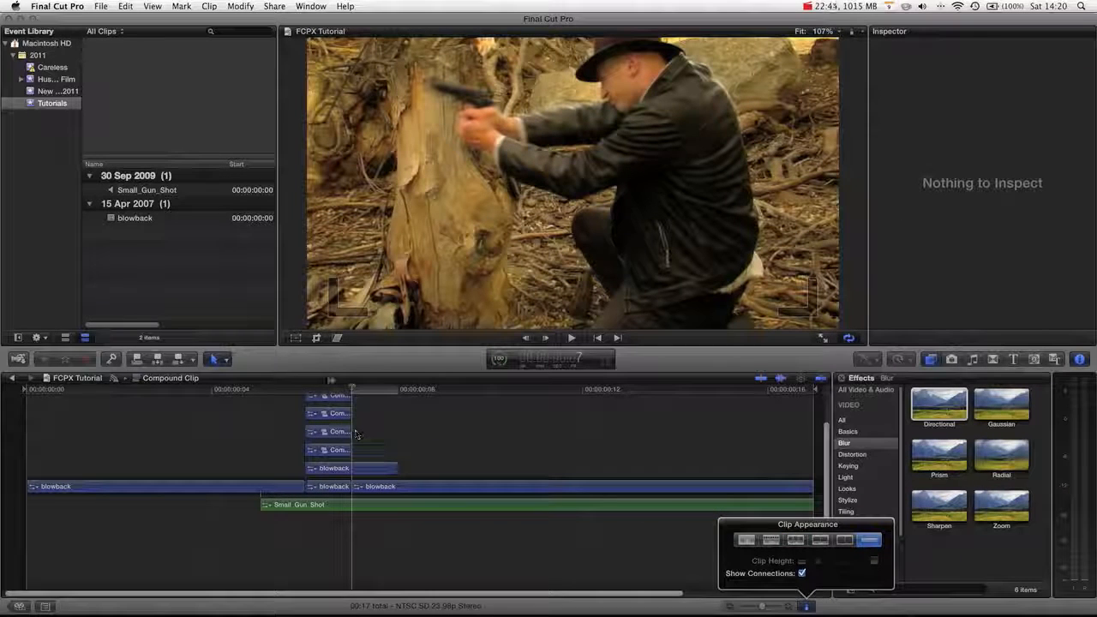
# Step: Scrub through the gunshot frames inside the compound clip and return to the FCPX Tutorial timeline
pyautogui.click(306, 389)
pyautogui.moveTo(314, 392); pyautogui.dragTo(267, 396)
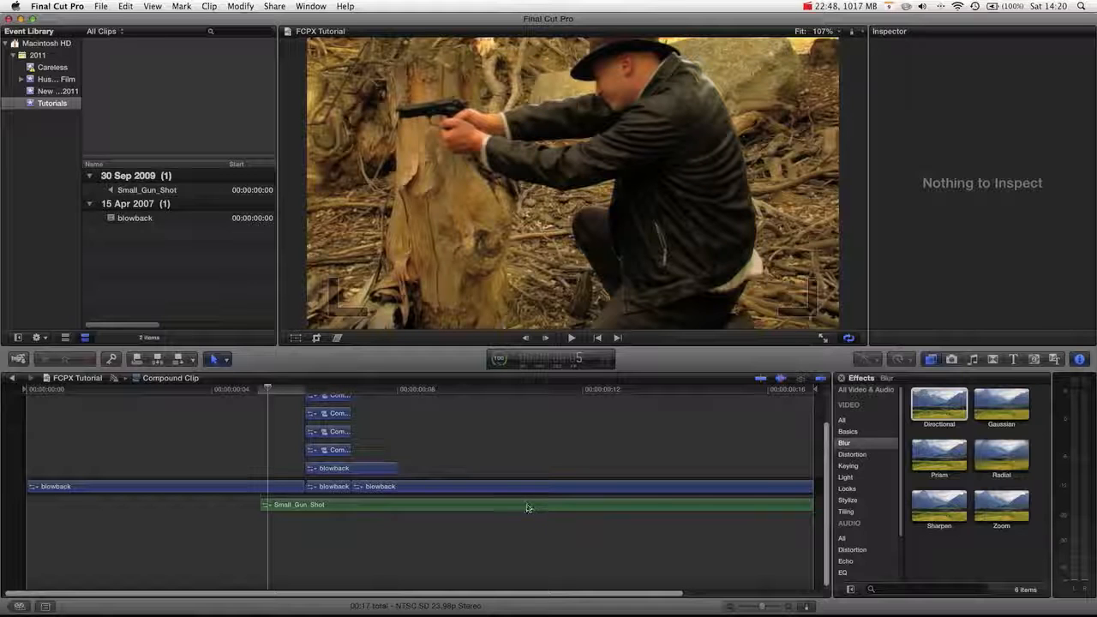
pyautogui.moveTo(268, 390); pyautogui.dragTo(360, 417)
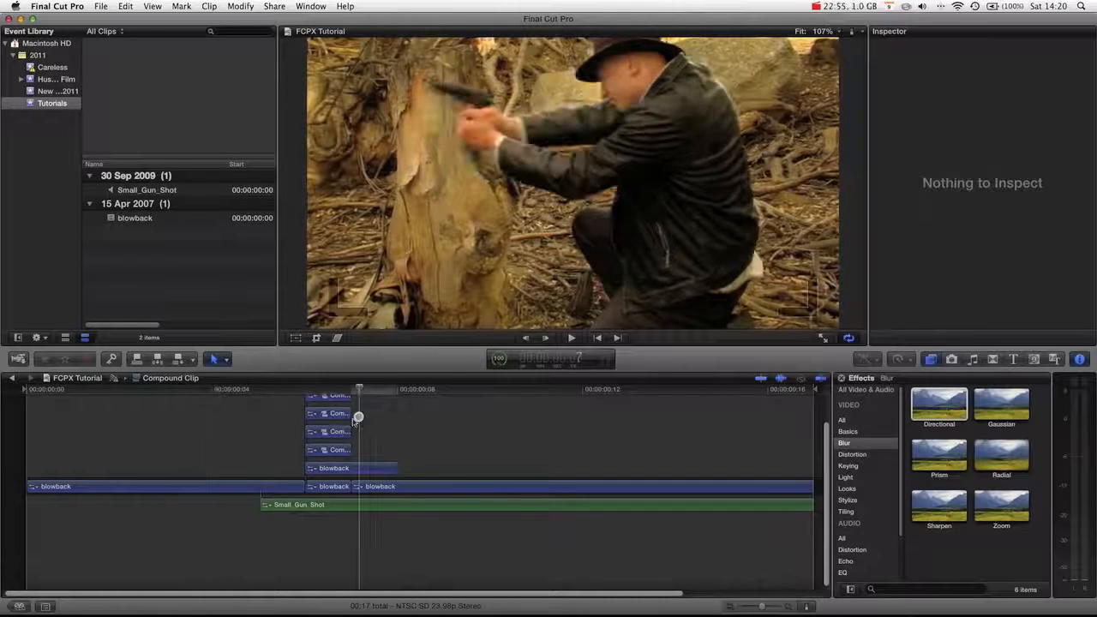
pyautogui.moveTo(269, 388)
pyautogui.mouseDown()
pyautogui.moveTo(442, 392)
pyautogui.moveTo(280, 402)
pyautogui.mouseUp()
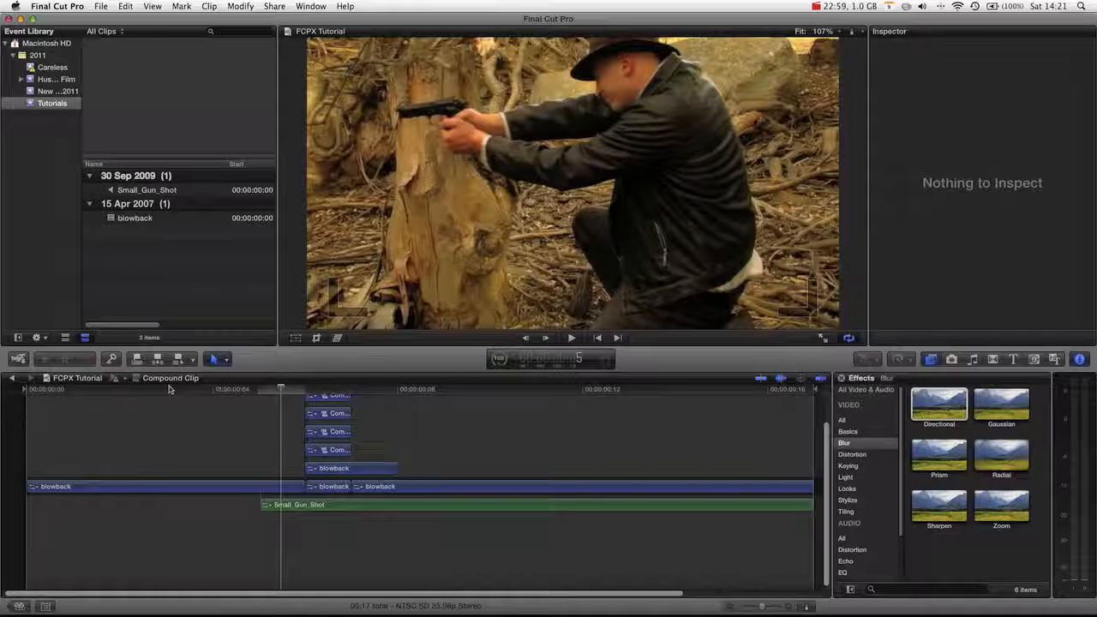
pyautogui.click(11, 379)
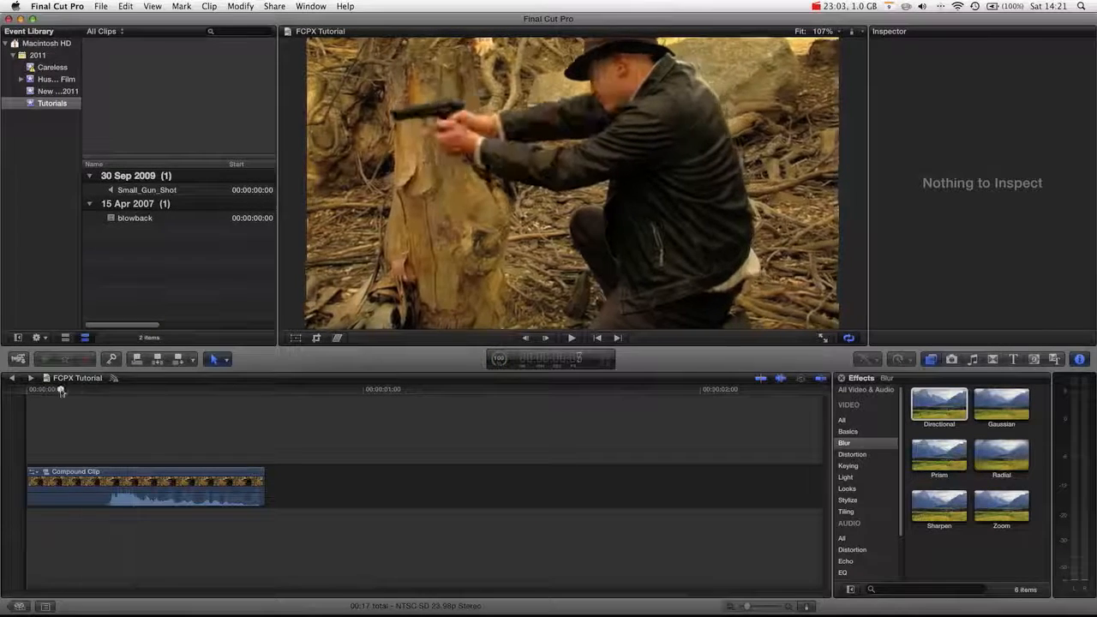
# Step: Expand the compound clip's audio and video into separate components in the main timeline and play the clip back
pyautogui.click(162, 485)
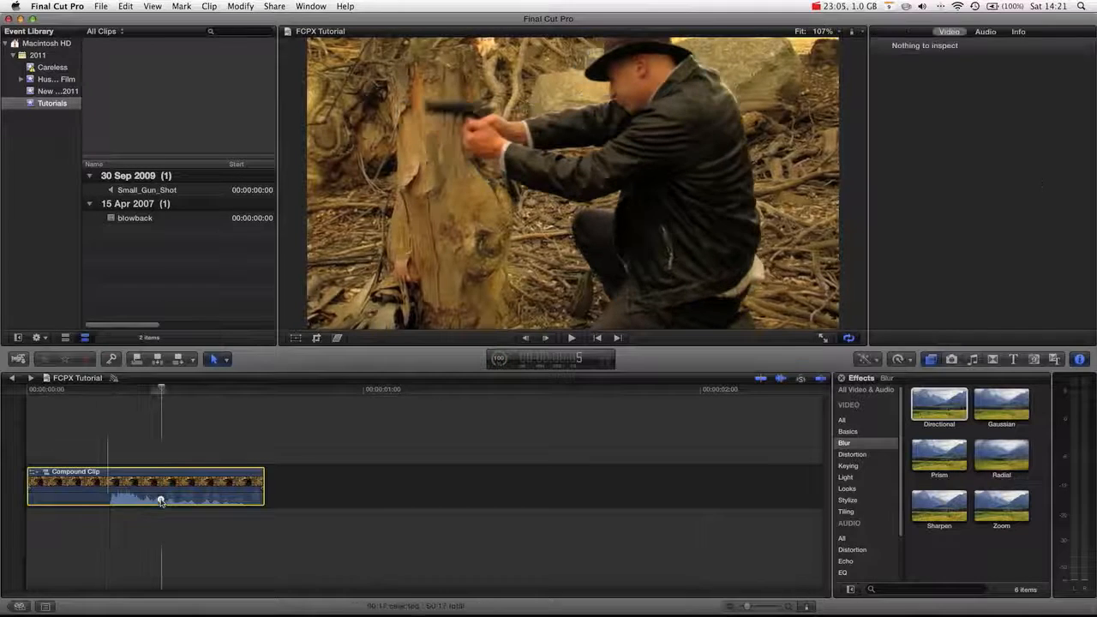
pyautogui.hotkey('ctrl', 's')
pyautogui.doubleClick(166, 482)
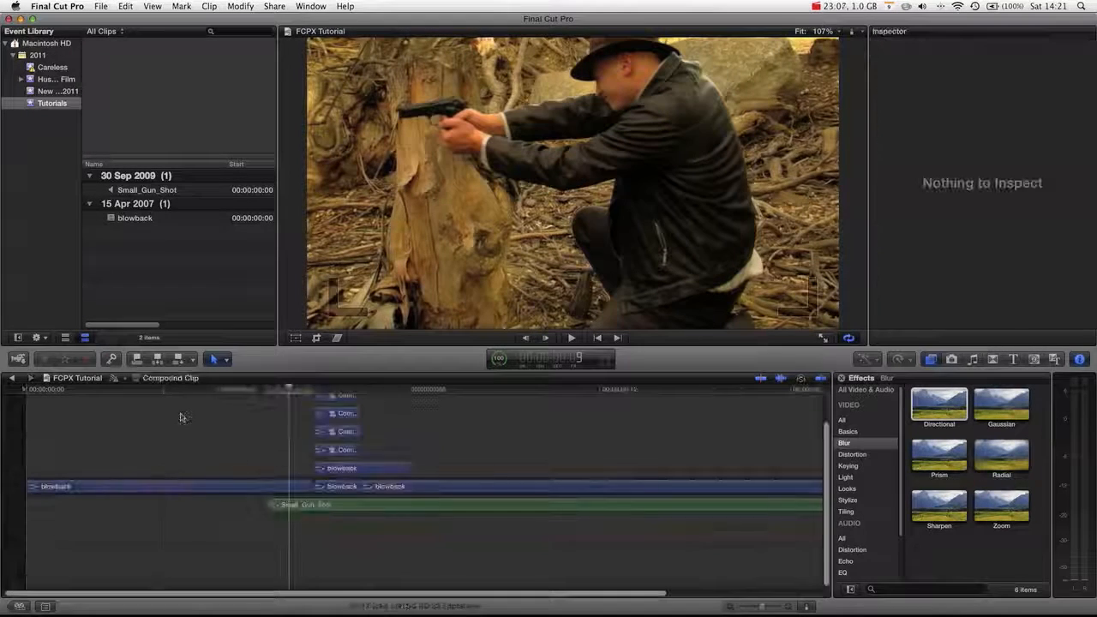
pyautogui.click(11, 379)
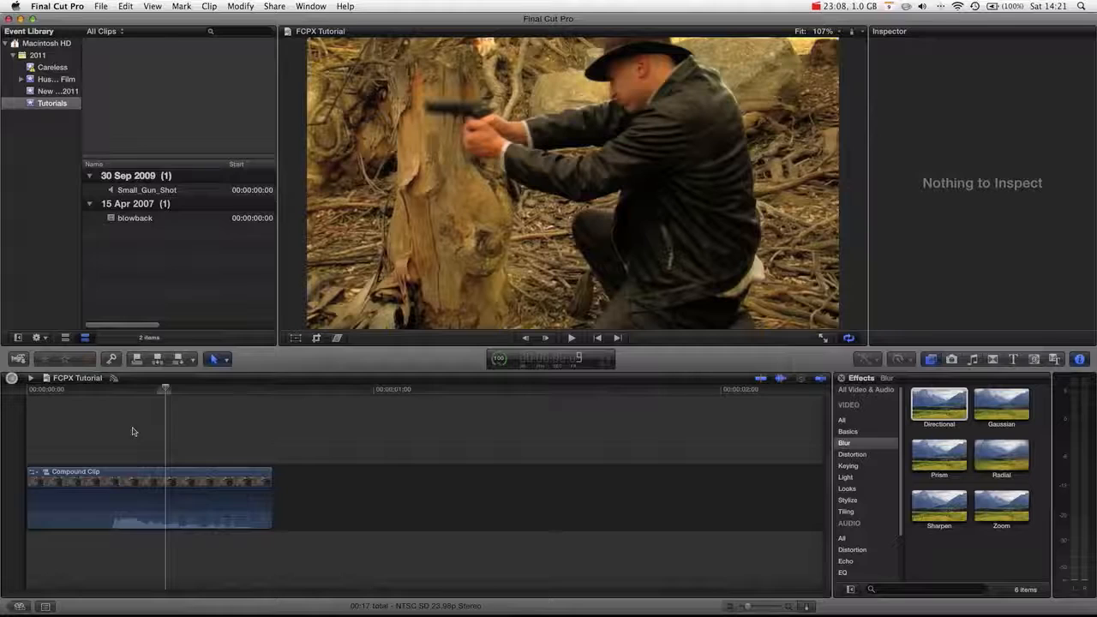
pyautogui.rightClick(151, 477)
pyautogui.click(397, 453)
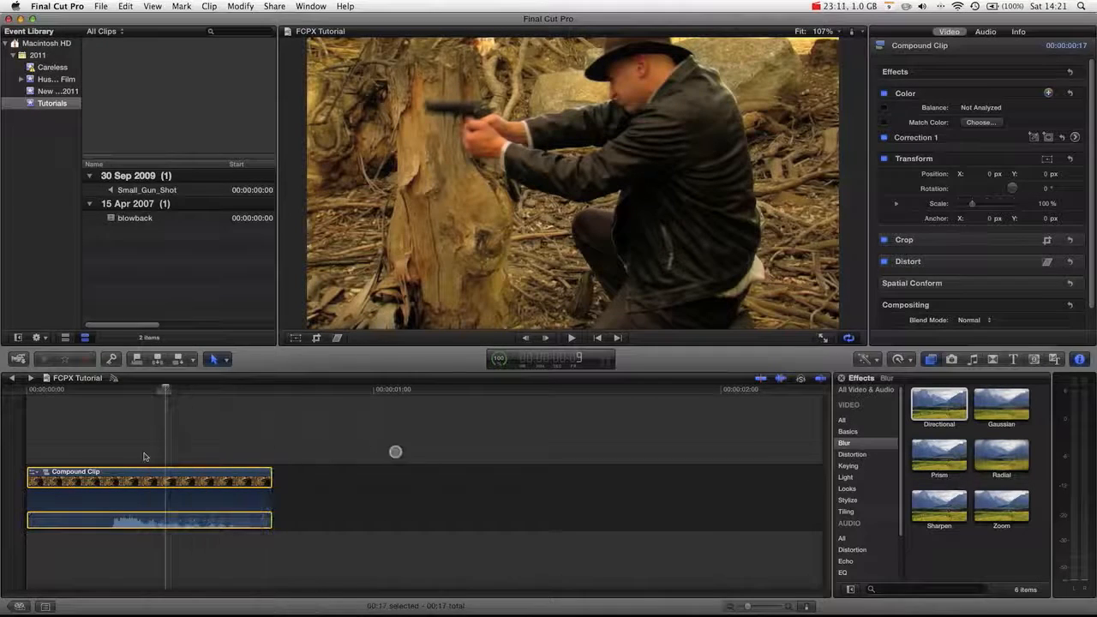
pyautogui.moveTo(157, 390); pyautogui.dragTo(166, 392)
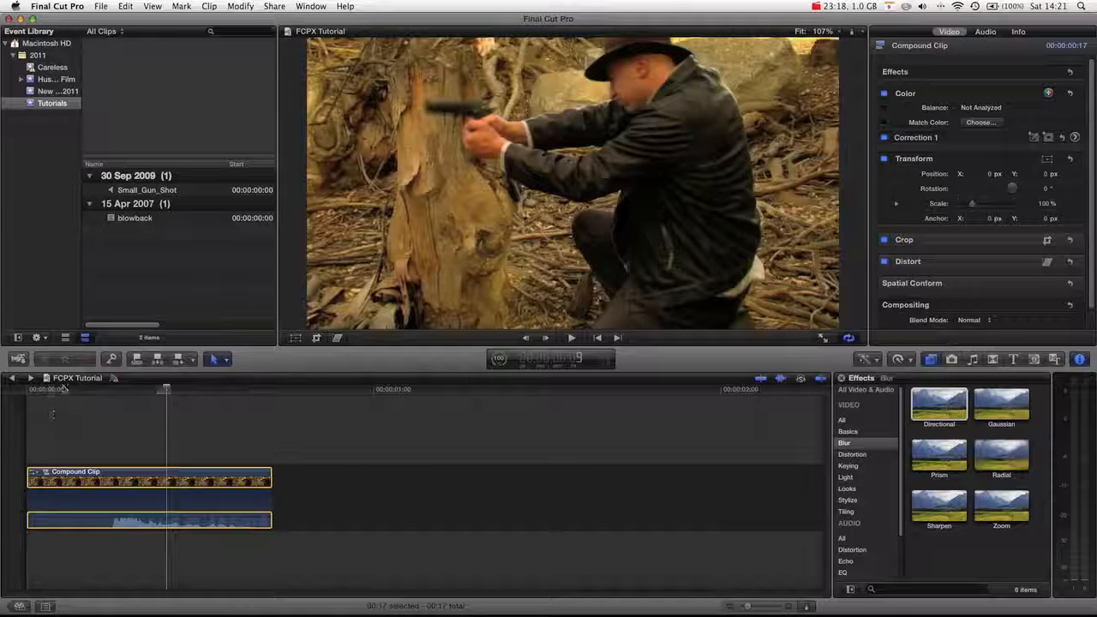
pyautogui.click(35, 389)
pyautogui.press('space')
pyautogui.press('space')
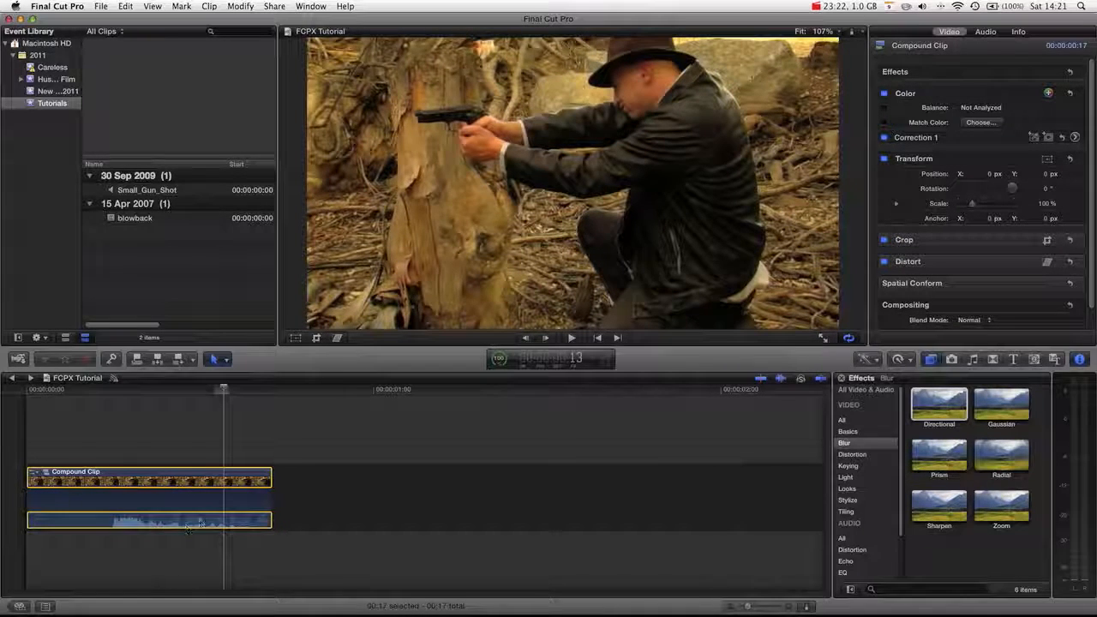
# Step: Collapse the compound clip's audio and video components back into one clip
pyautogui.rightClick(191, 483)
pyautogui.click(259, 406)
pyautogui.click(180, 526)
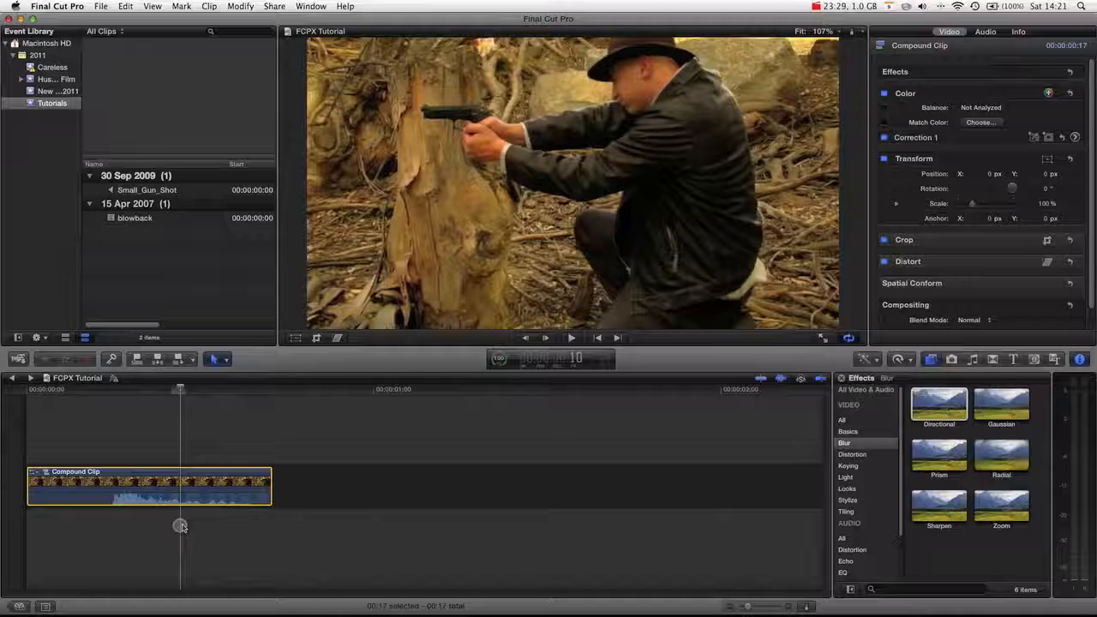
# Step: Scrub through the muzzle-flash and blowback frames of the finished compound clip
pyautogui.moveTo(118, 391); pyautogui.dragTo(80, 391)
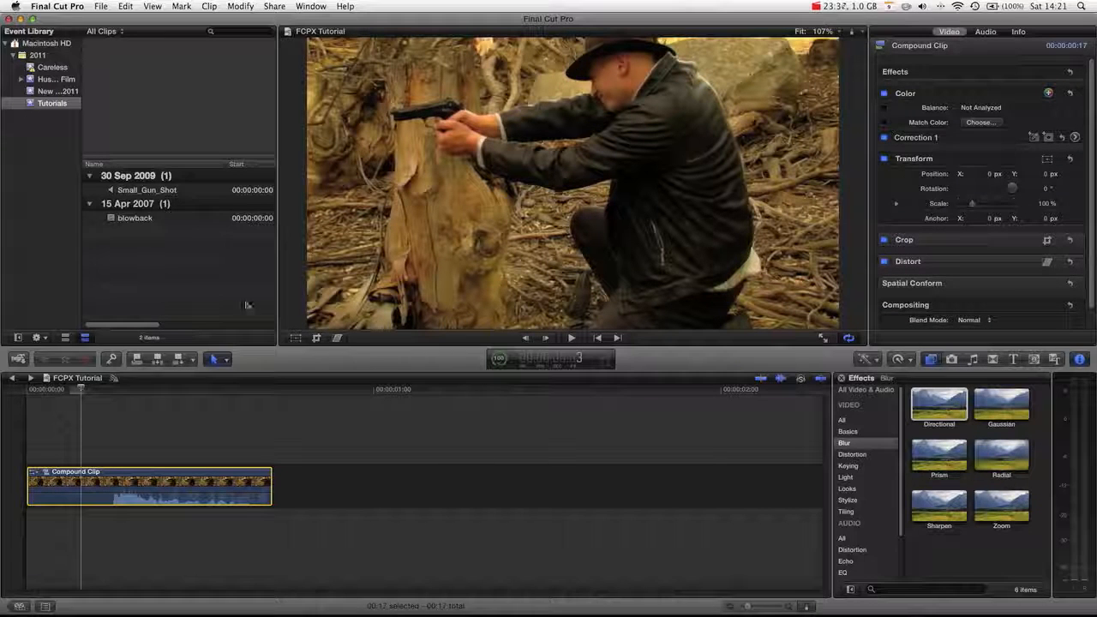
pyautogui.moveTo(100, 392); pyautogui.dragTo(136, 386)
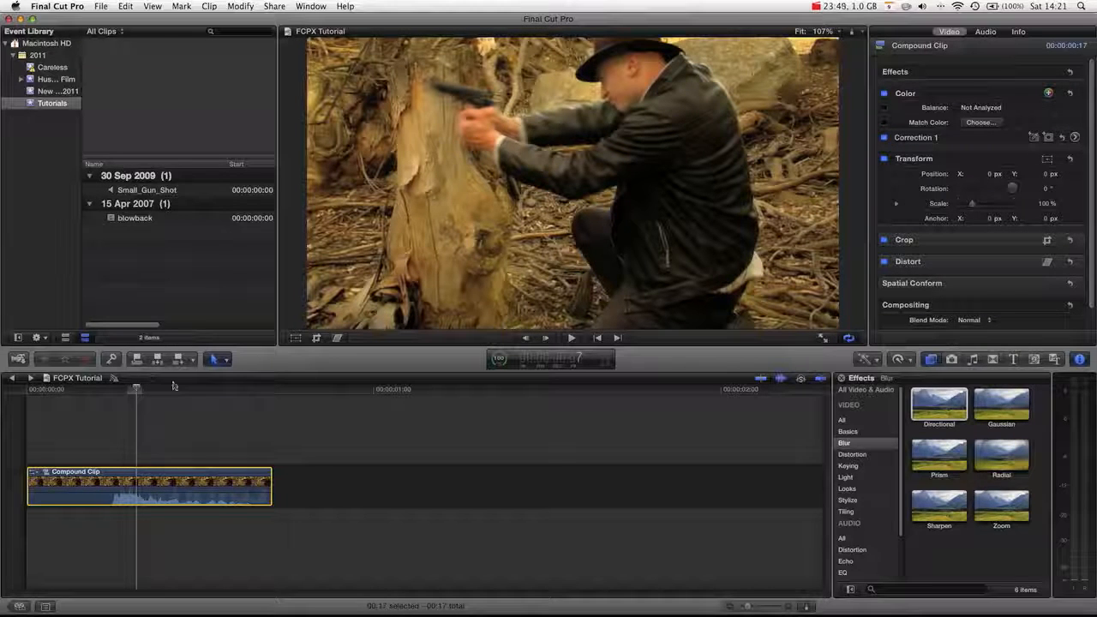
pyautogui.moveTo(135, 390); pyautogui.dragTo(171, 391)
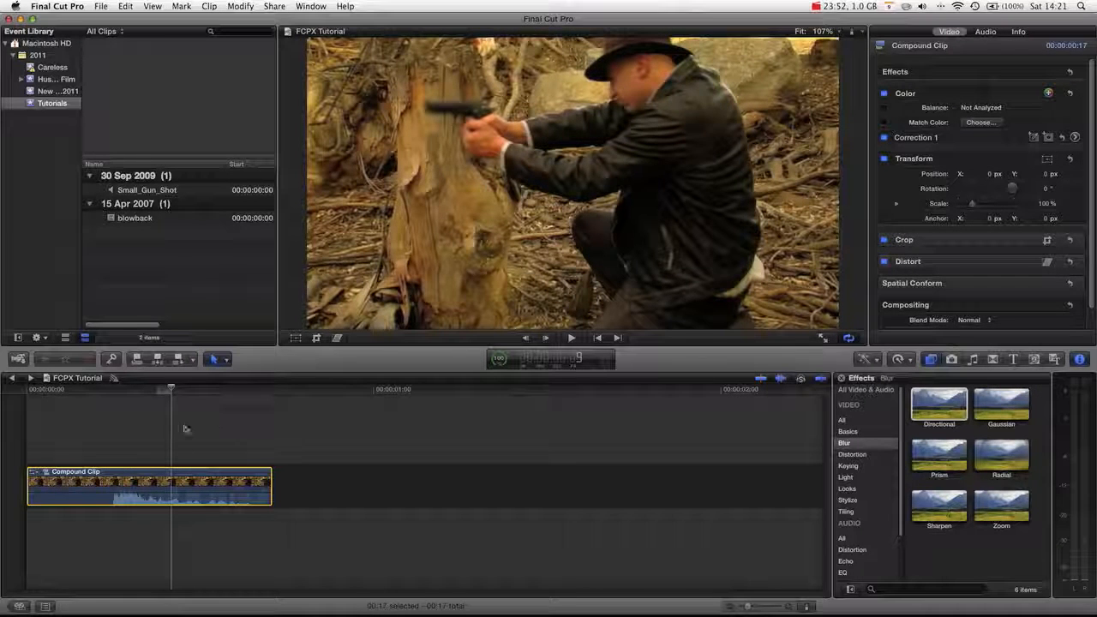